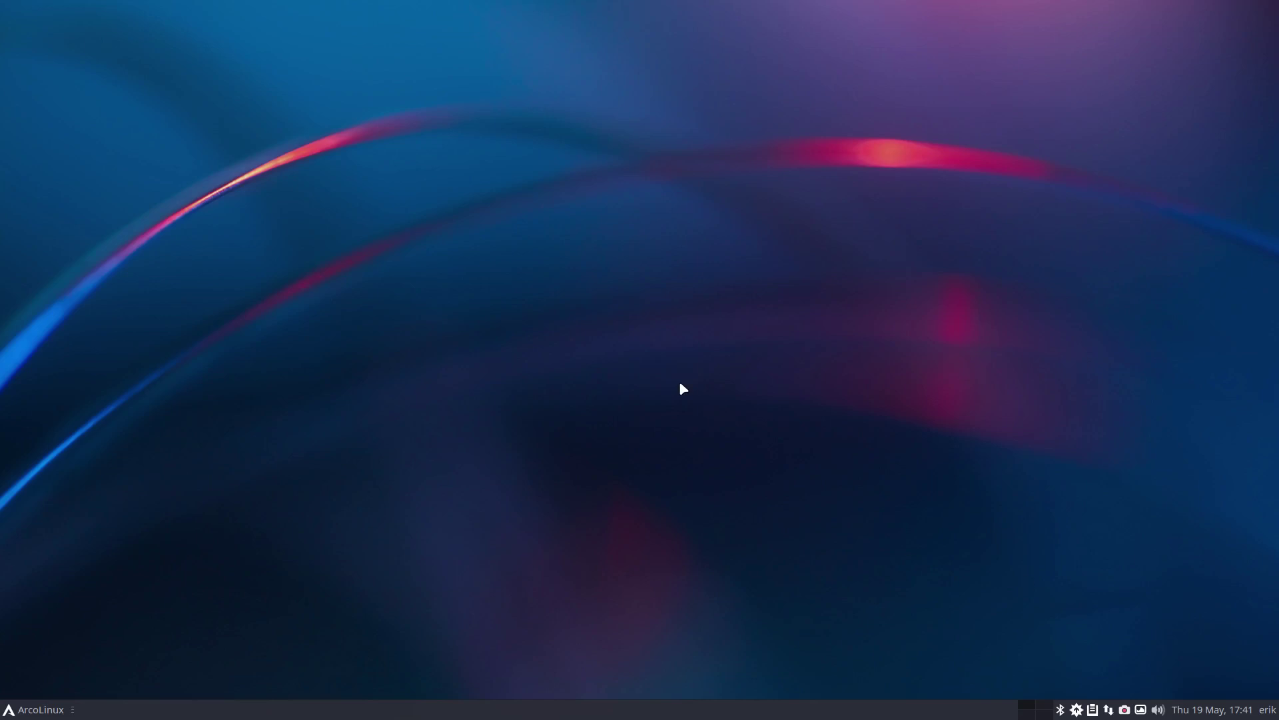
- Open Alacritty and run iso to show the ArcoLinux release (v22.06.07), codename and build date
key("super+Return")
type("iso")
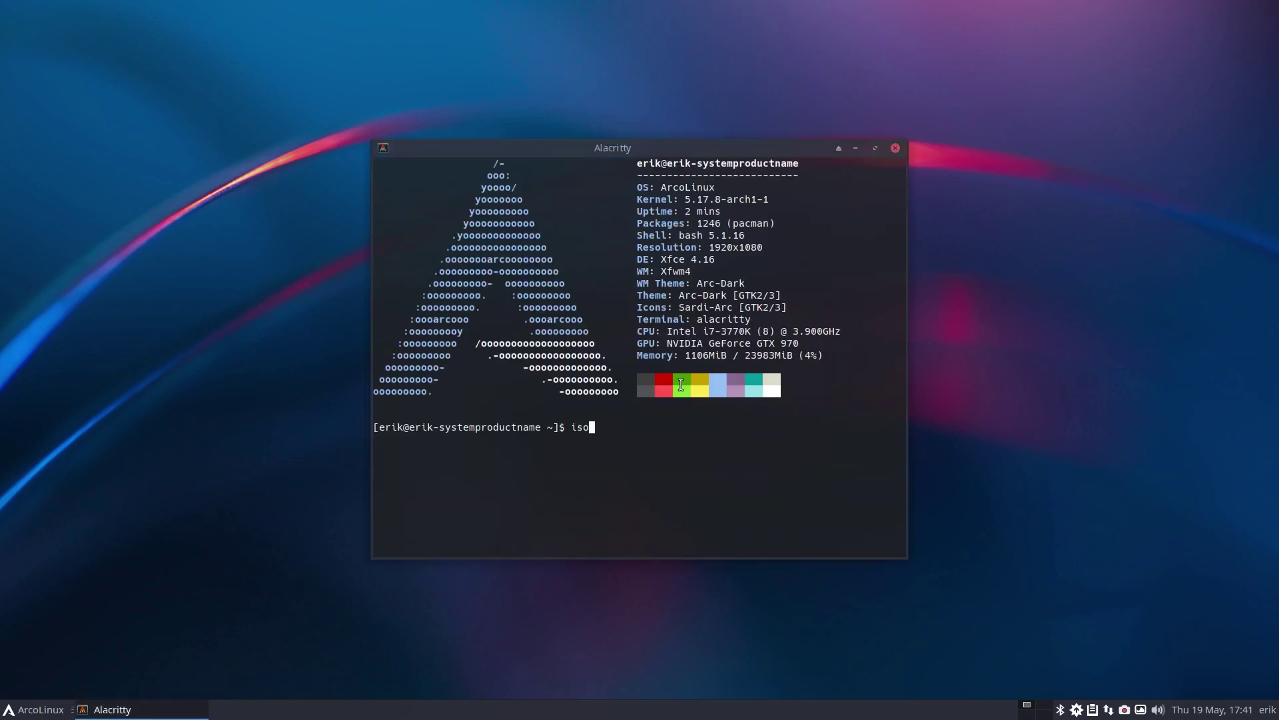
key("Return")
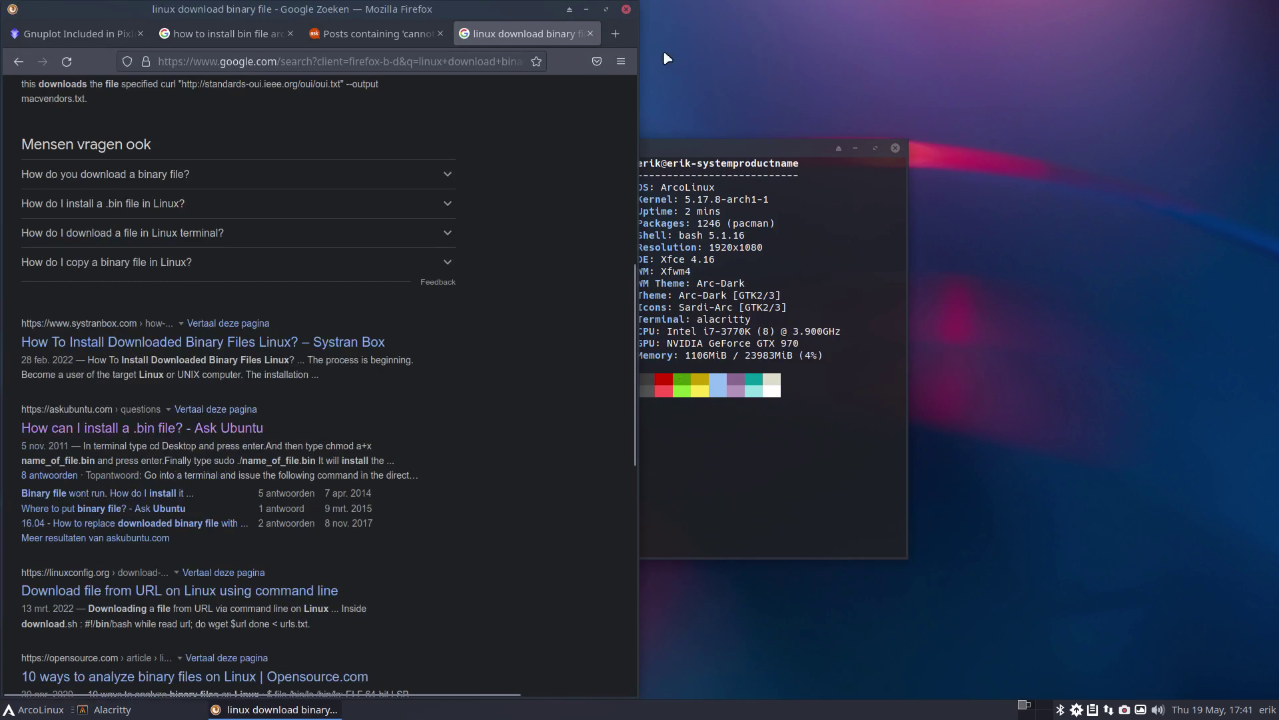
- Close the three leftover research tabs in Firefox
left_click(591, 33)
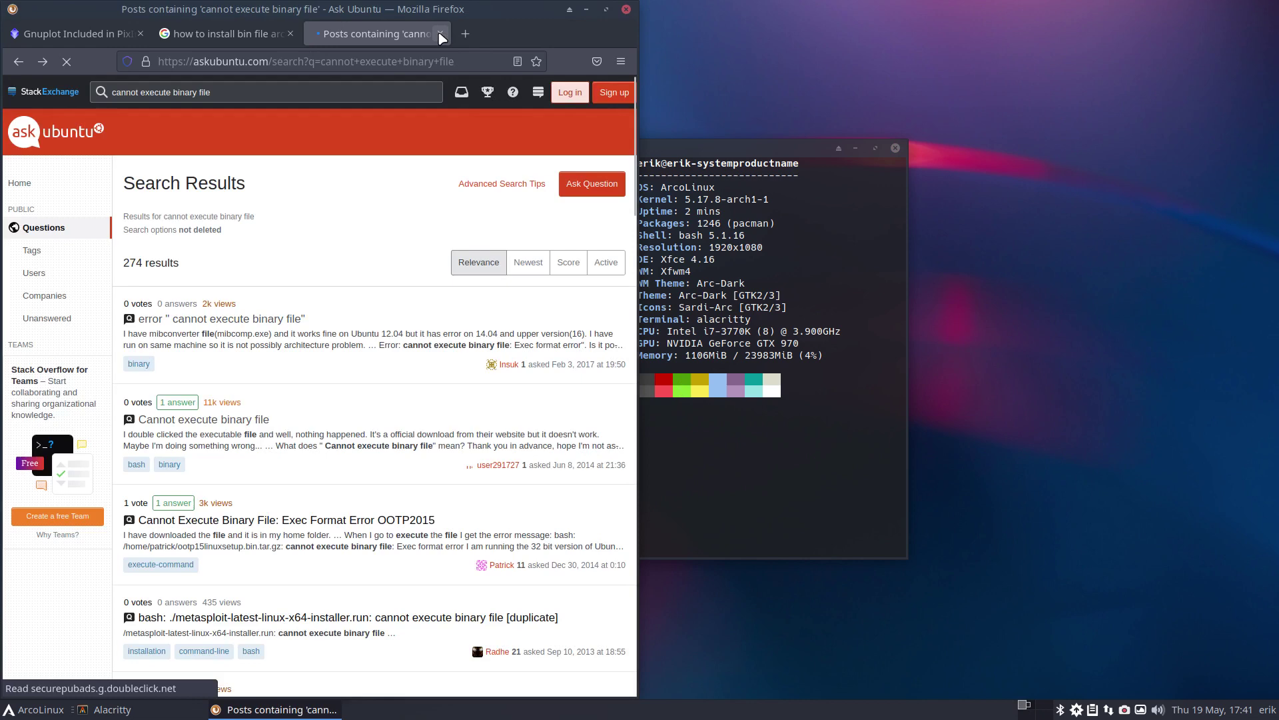
left_click(441, 33)
left_click(291, 33)
- Search Google for 'arcolinux youtub' and maximize the browser window
left_click(272, 53)
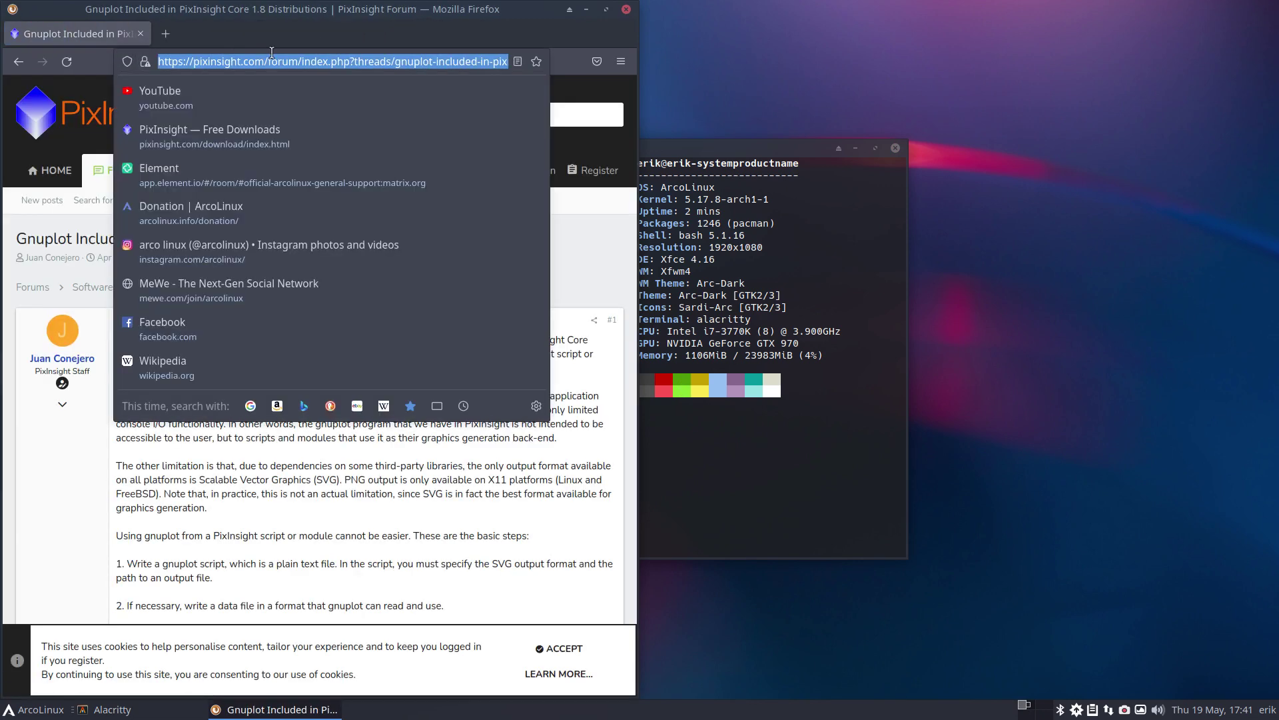
type("ar")
type("colinux youtu")
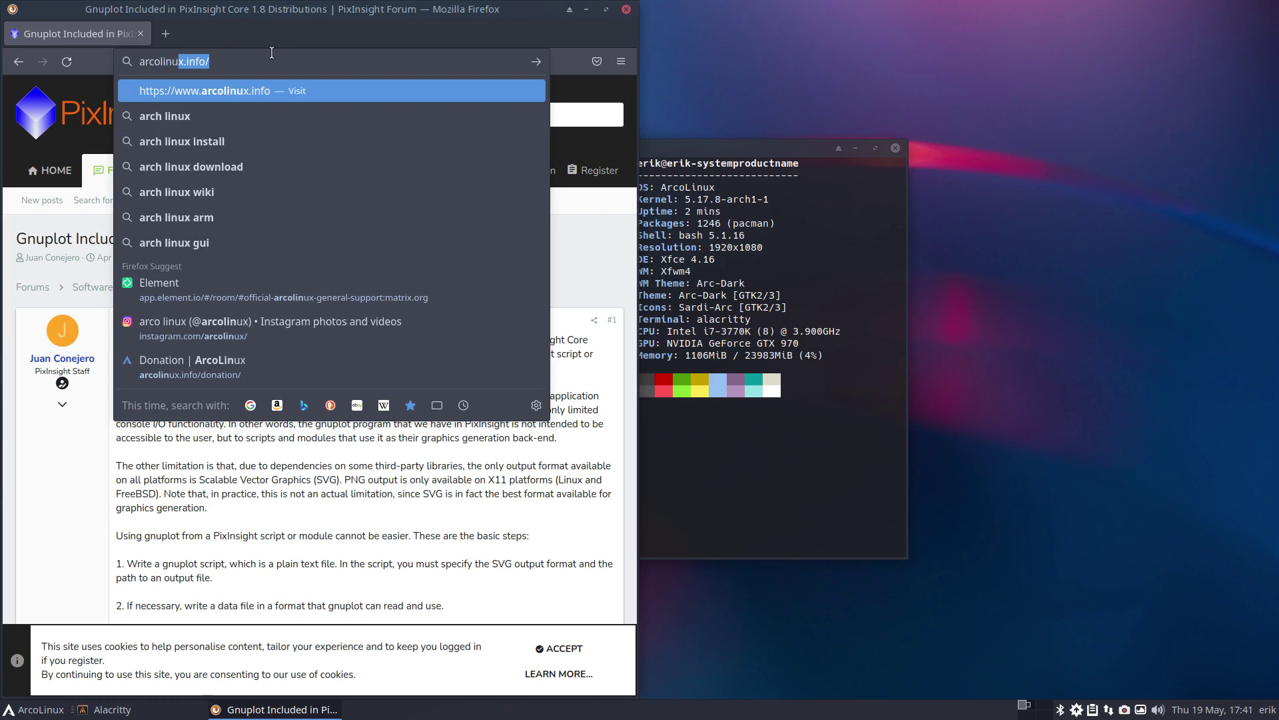
type("b")
key("Return")
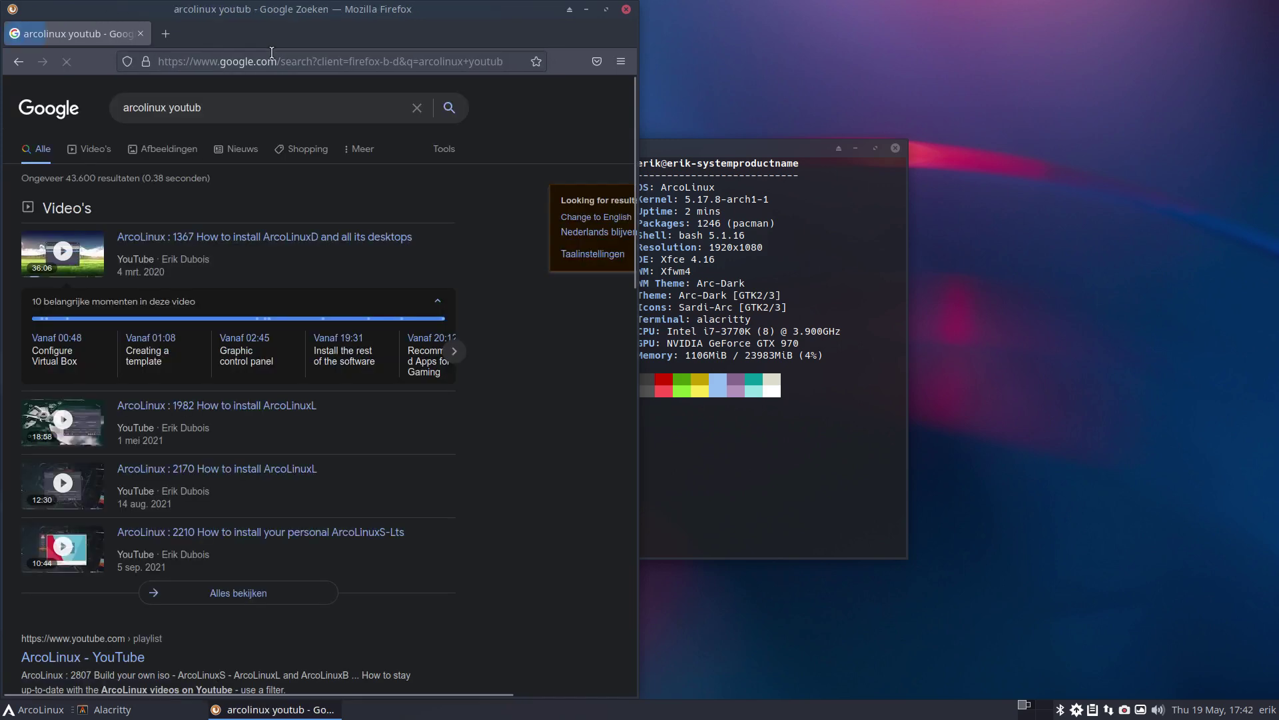
left_click(605, 10)
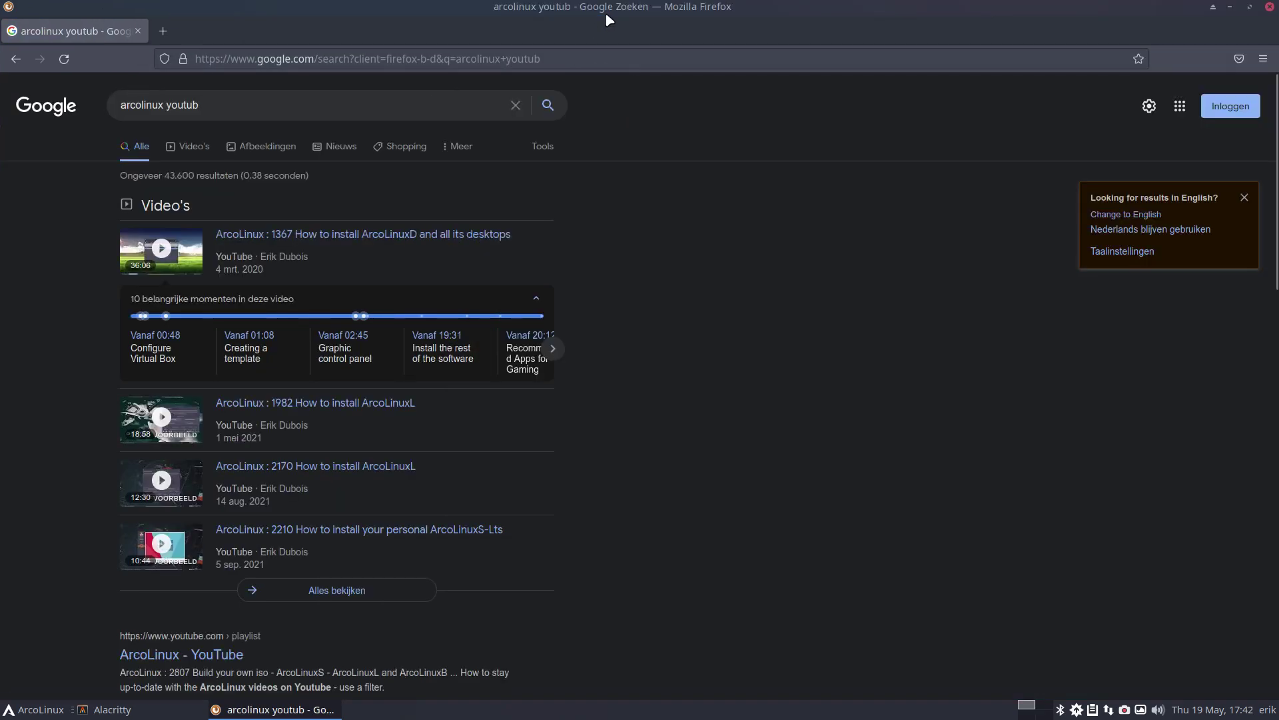
- Open the 'ArcoLinux : 1367' video, then go to the uploader's channel Videos and Playlists pages
left_click(367, 235)
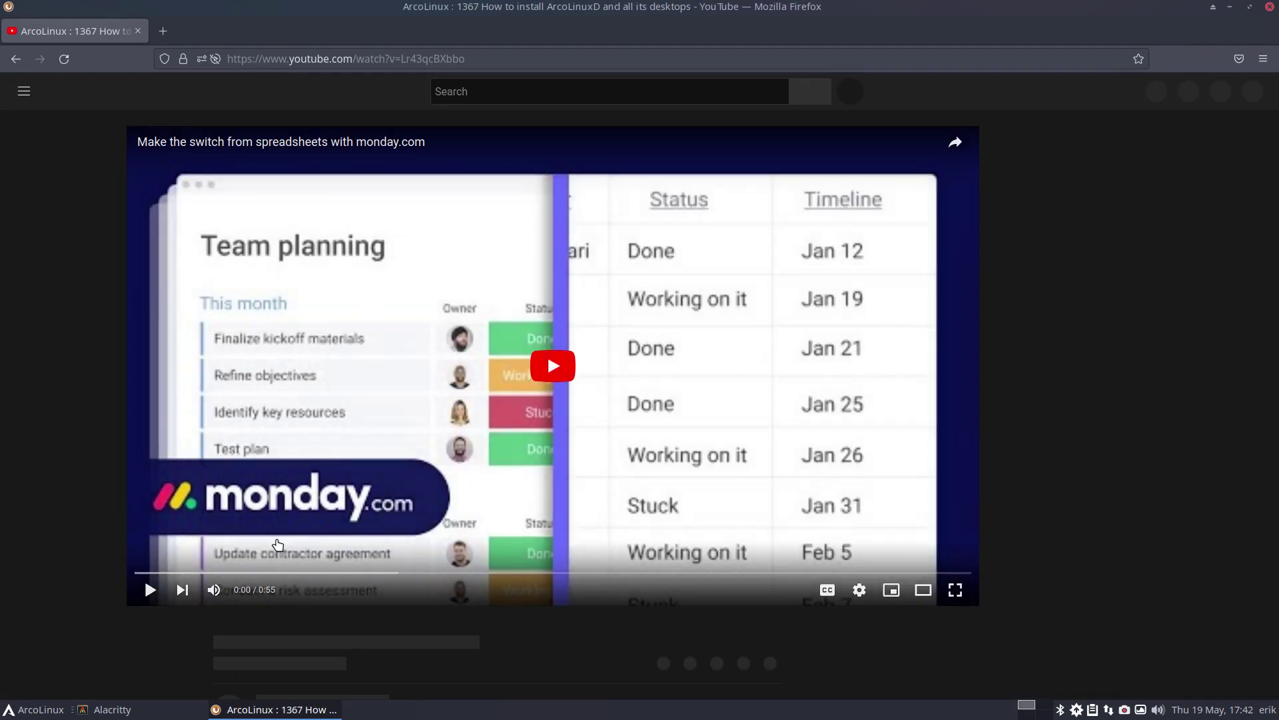
scroll(280, 553, "down", 5)
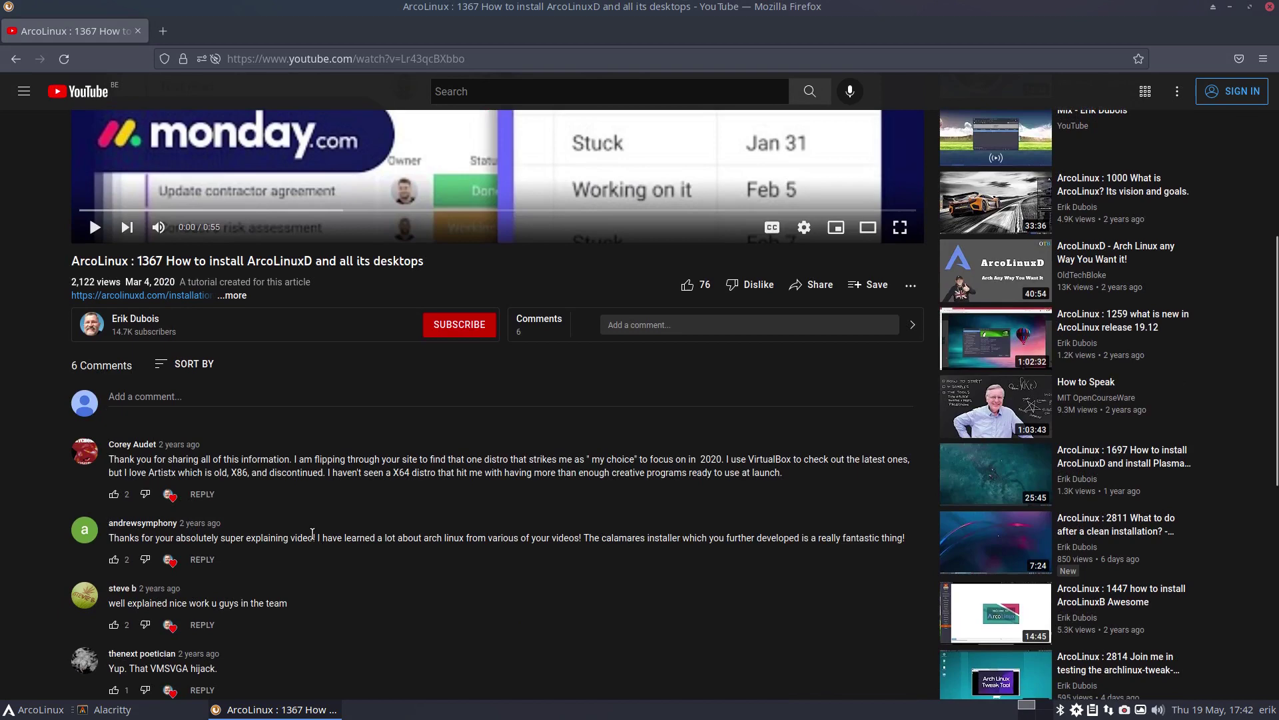
left_click(146, 321)
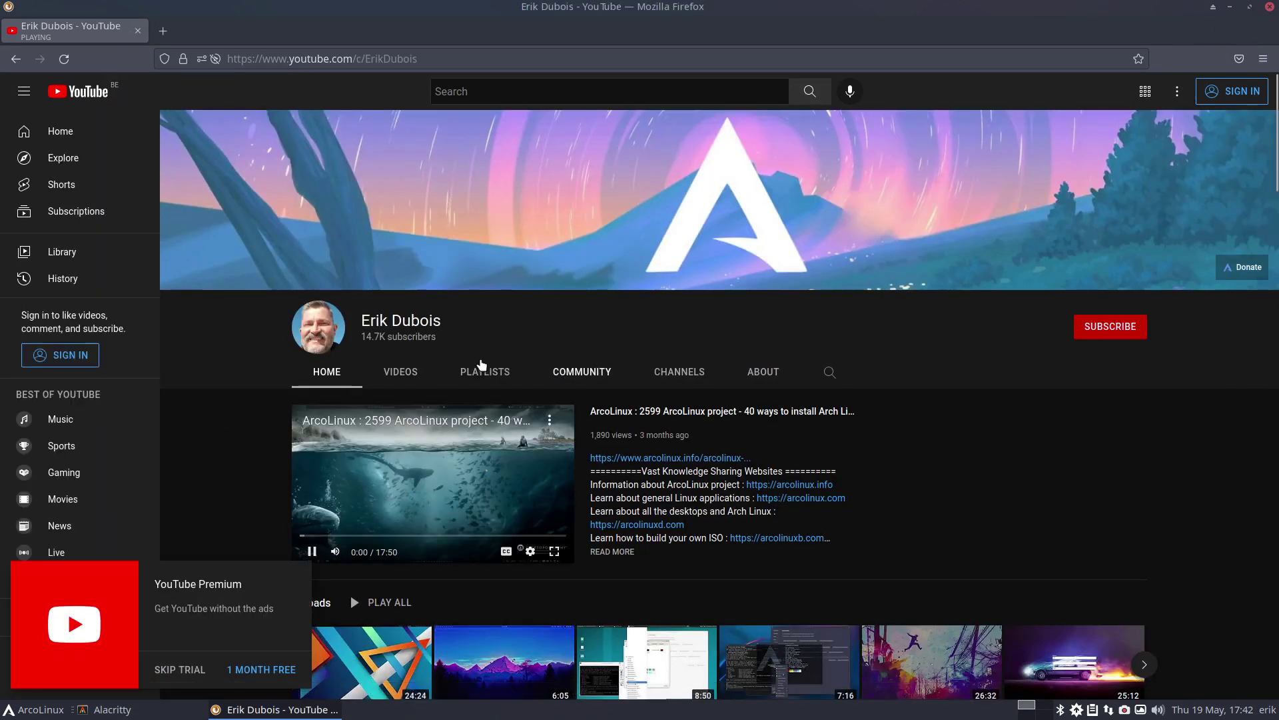
left_click(400, 371)
scroll(399, 371, "down", 4)
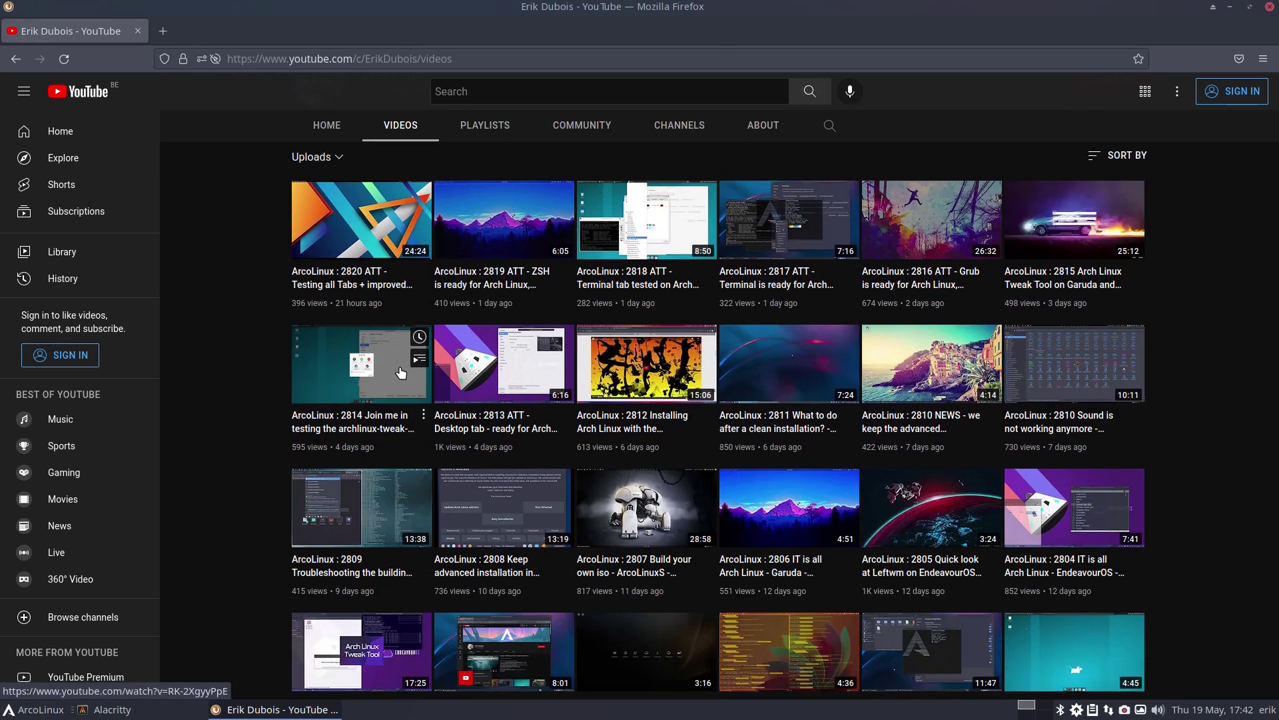
left_click(499, 128)
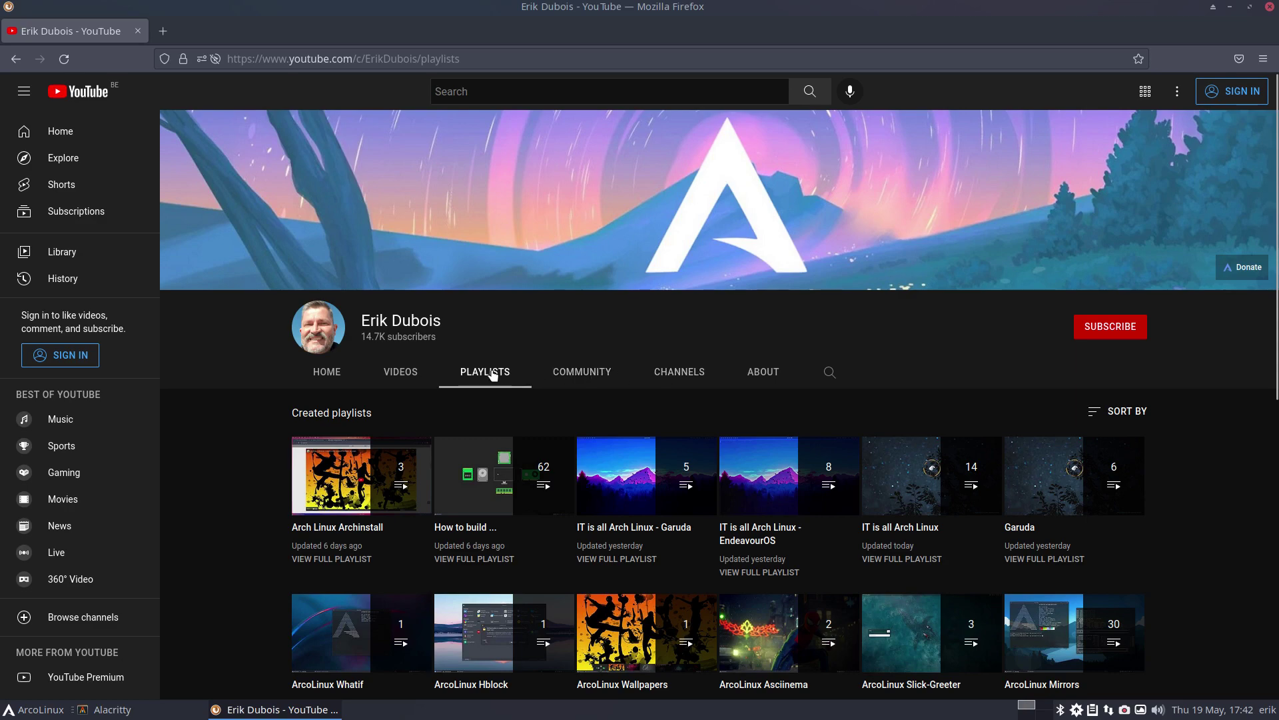
scroll(1122, 440, "down", 7)
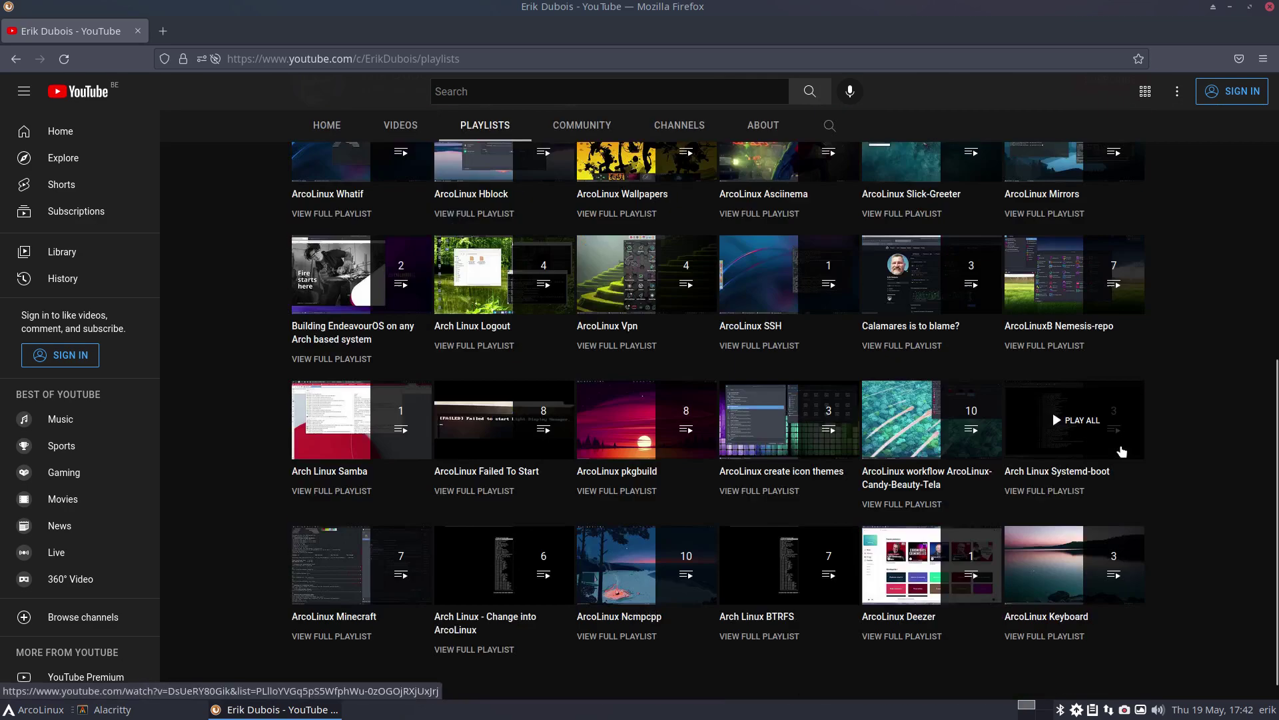
scroll(1107, 496, "down", 8)
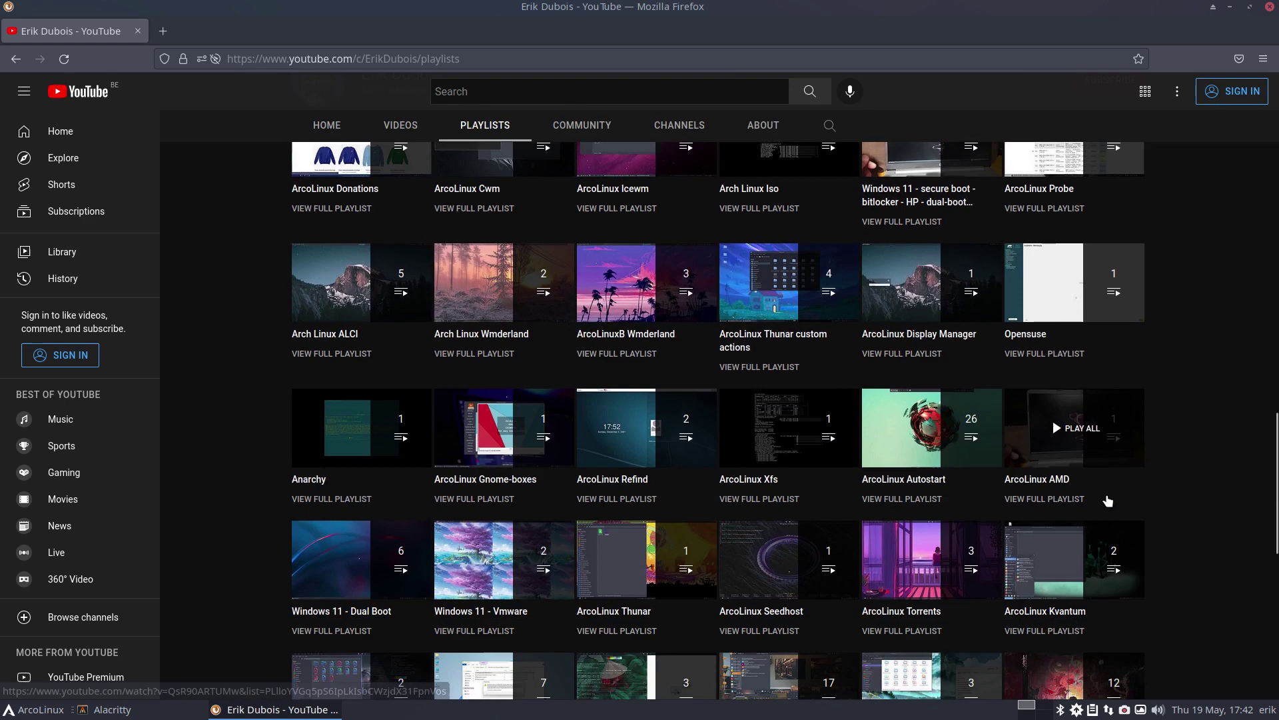
scroll(1107, 500, "down", 8)
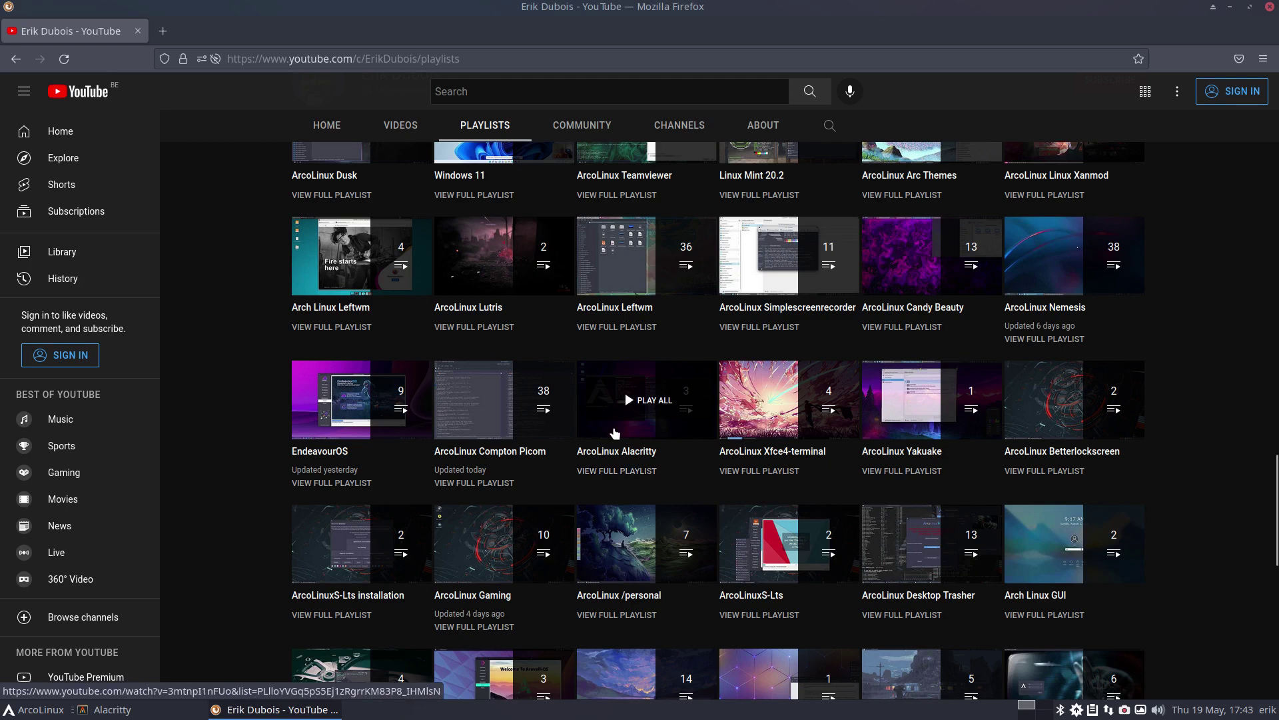
scroll(616, 440, "up", 15)
scroll(615, 433, "up", 2)
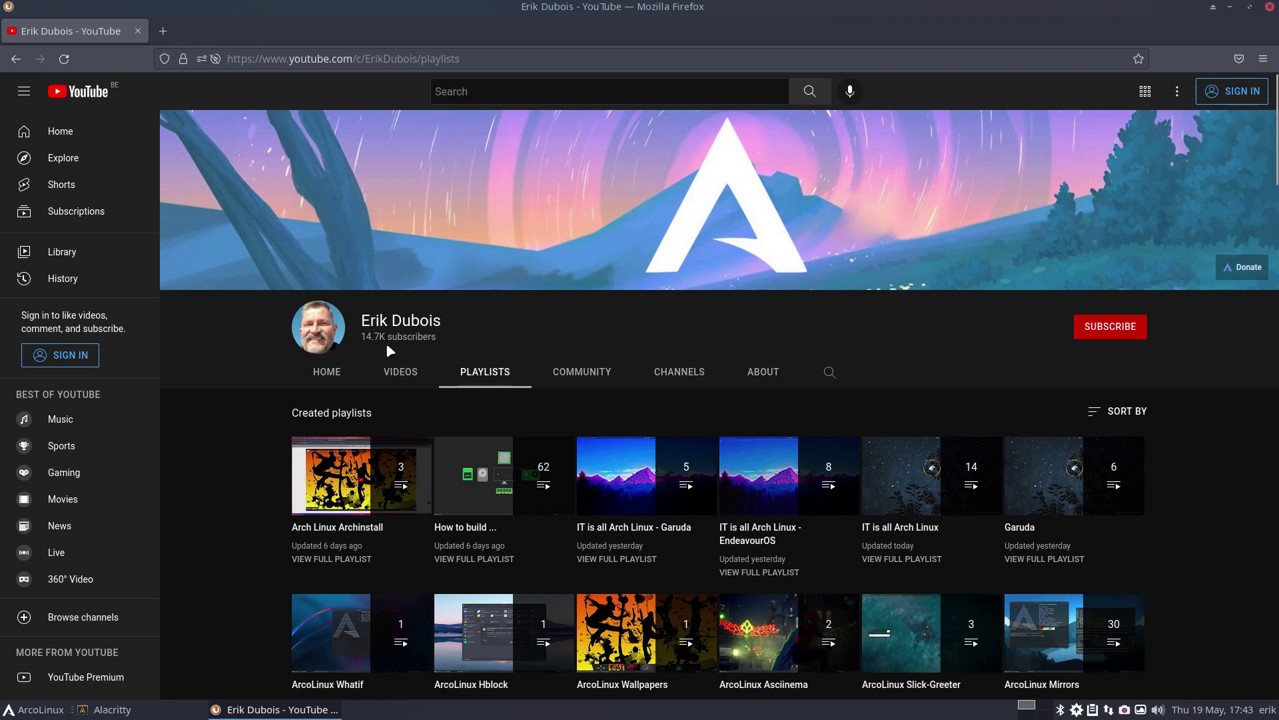
- Search the channel for 'logout' and scroll through the logout-related video results
left_click(827, 373)
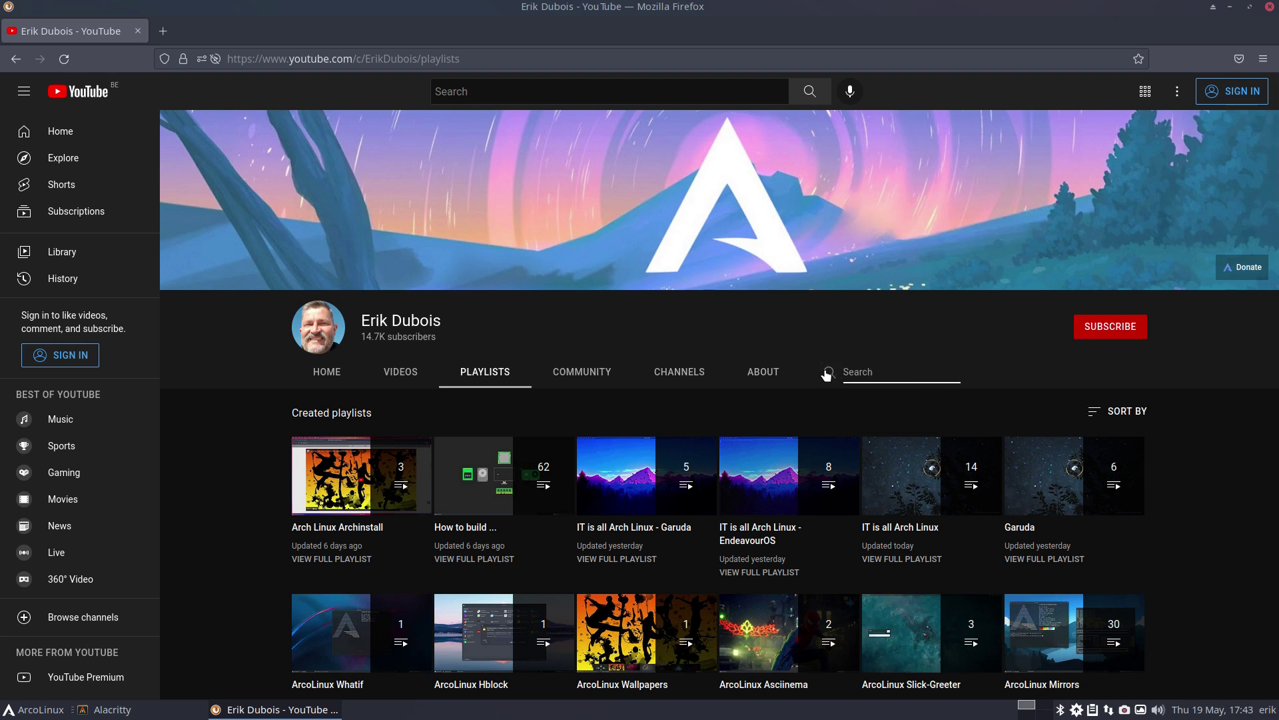
type("logout")
key("Return")
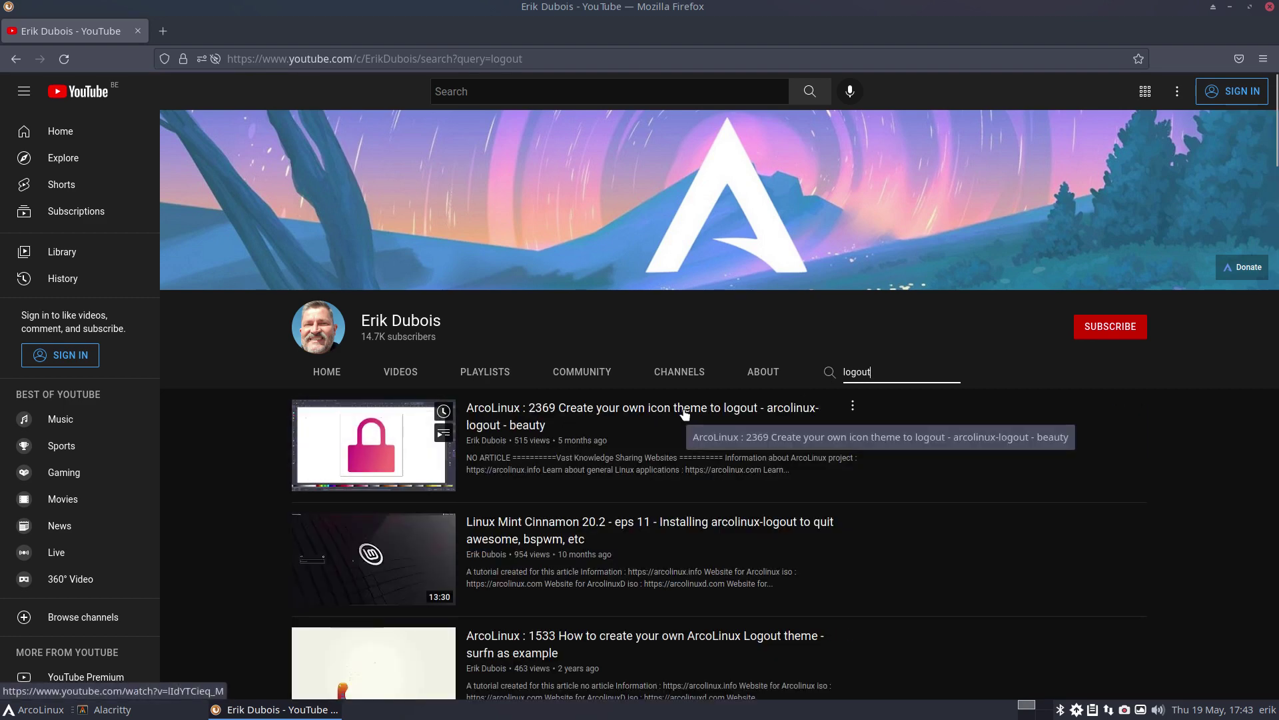
scroll(666, 413, "down", 4)
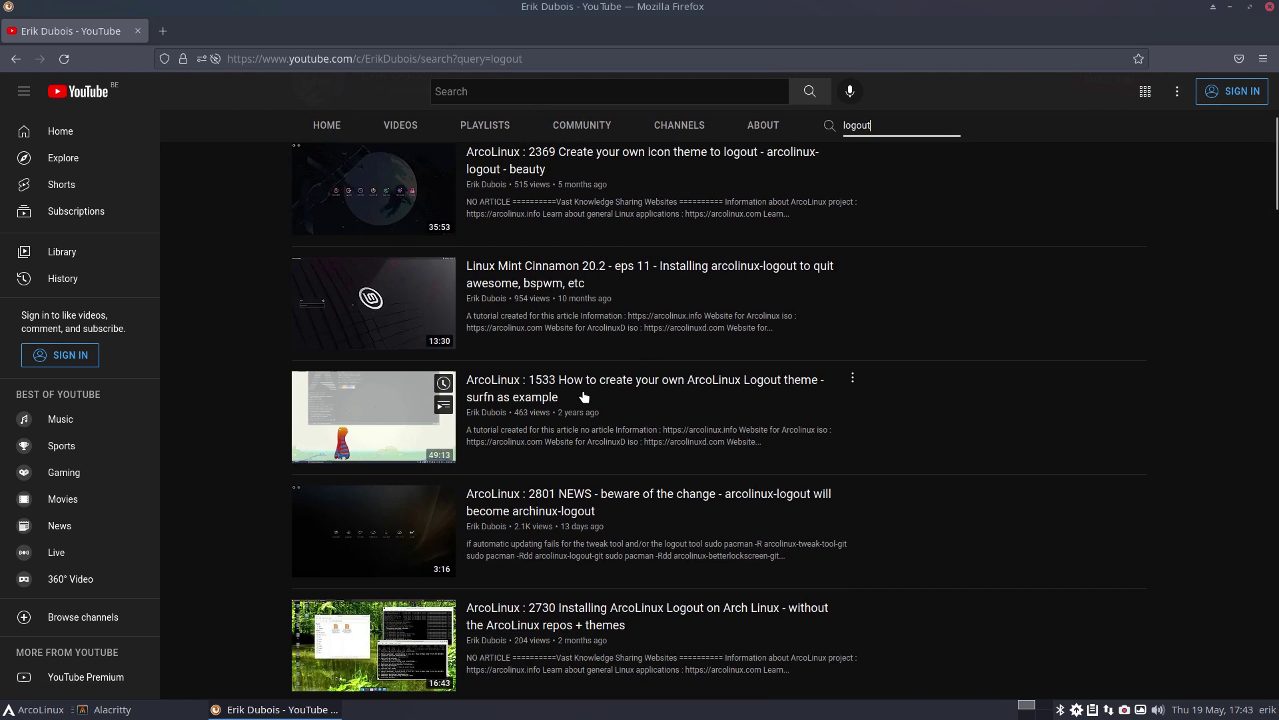
scroll(587, 450, "down", 2)
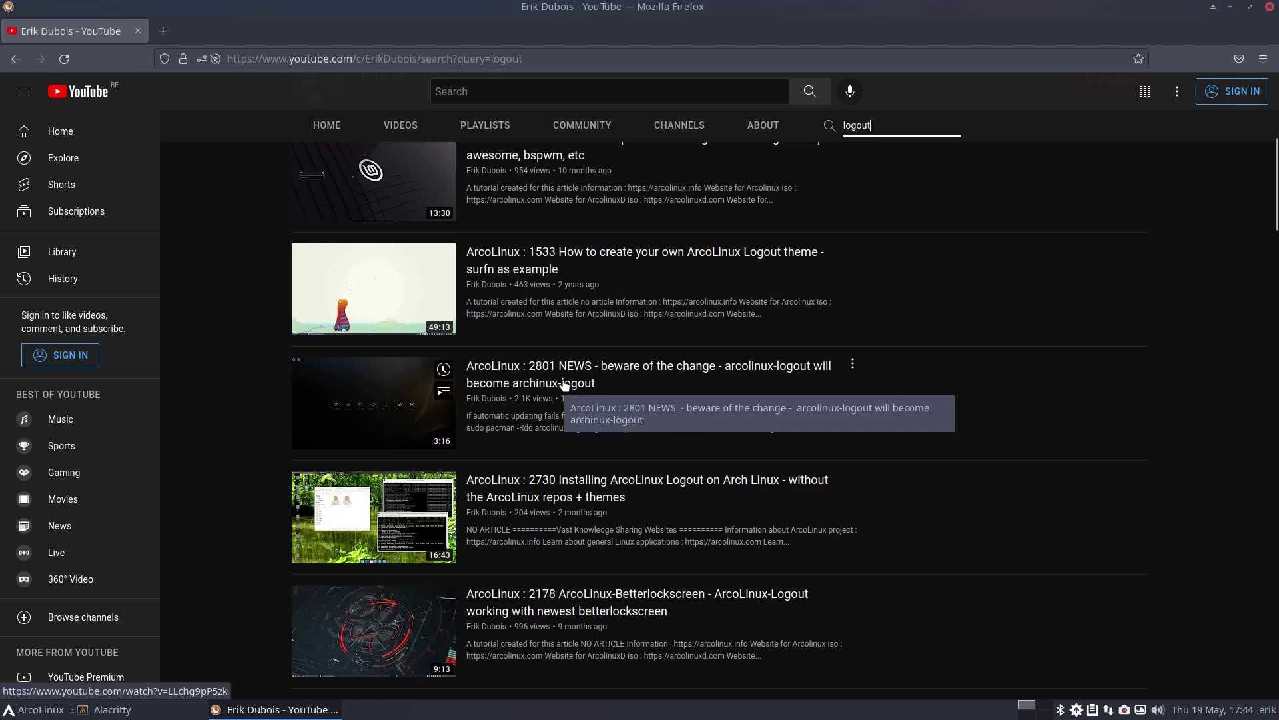
- Minimize Firefox and close the Alacritty terminal
left_click(1231, 8)
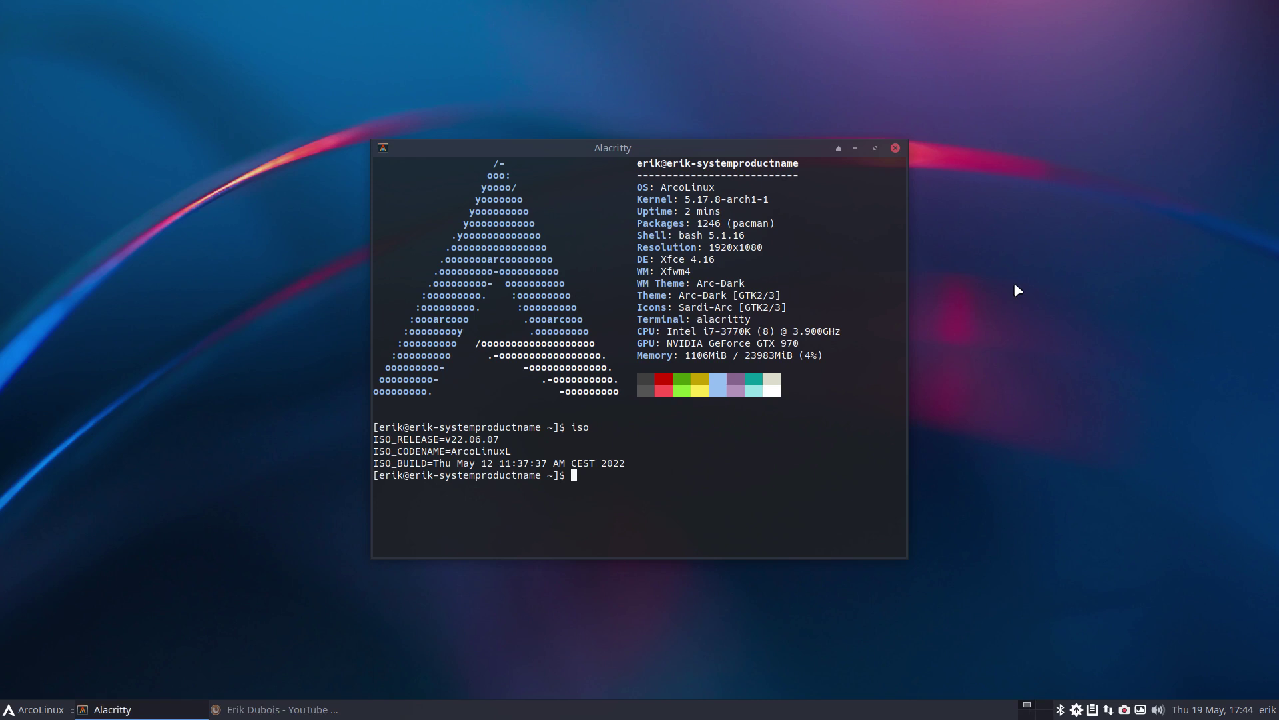
left_click(896, 148)
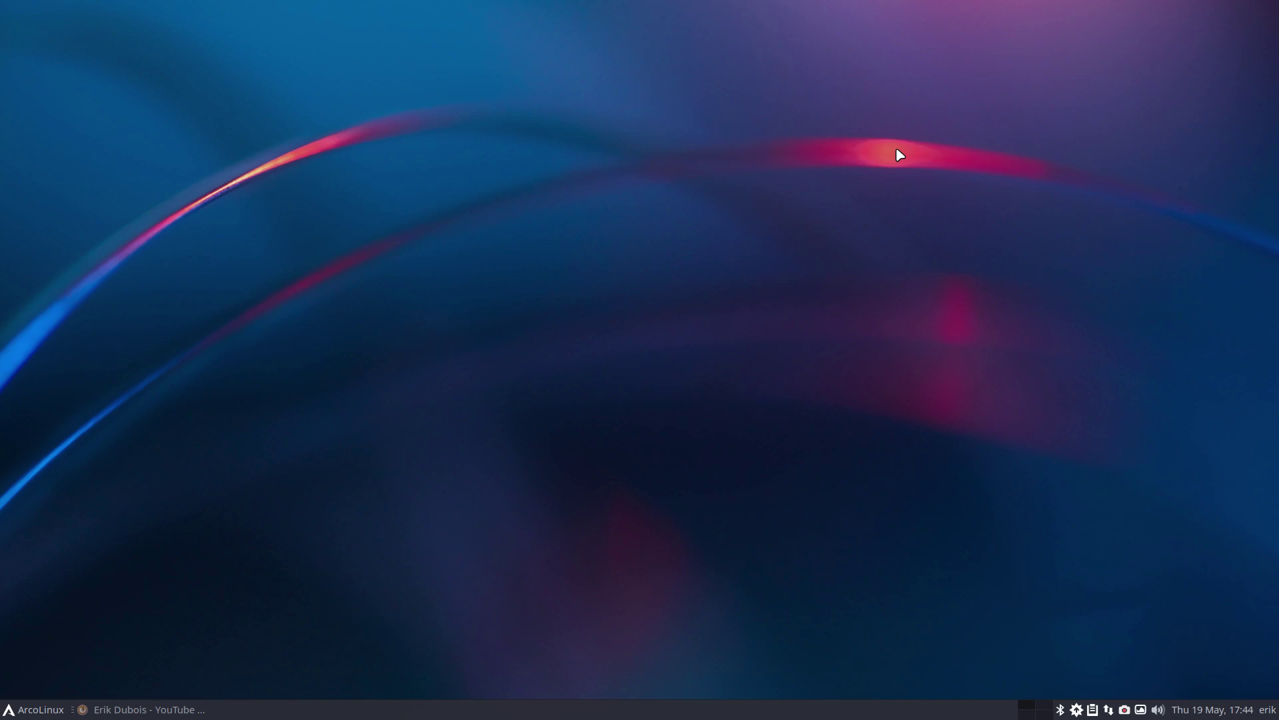
- Restore Firefox and open the ArcoLinux Editions page of arcolinux.info in a new tab
left_click(159, 710)
left_click(166, 32)
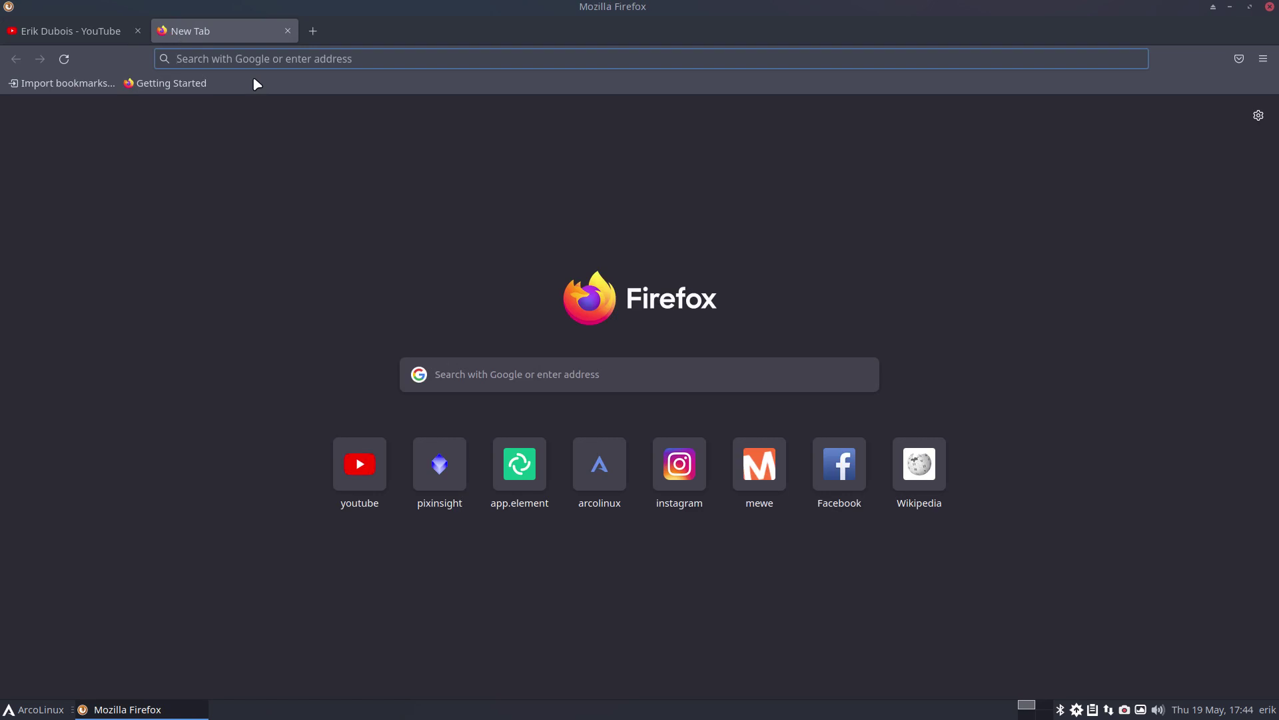
type("arcolinux.info/")
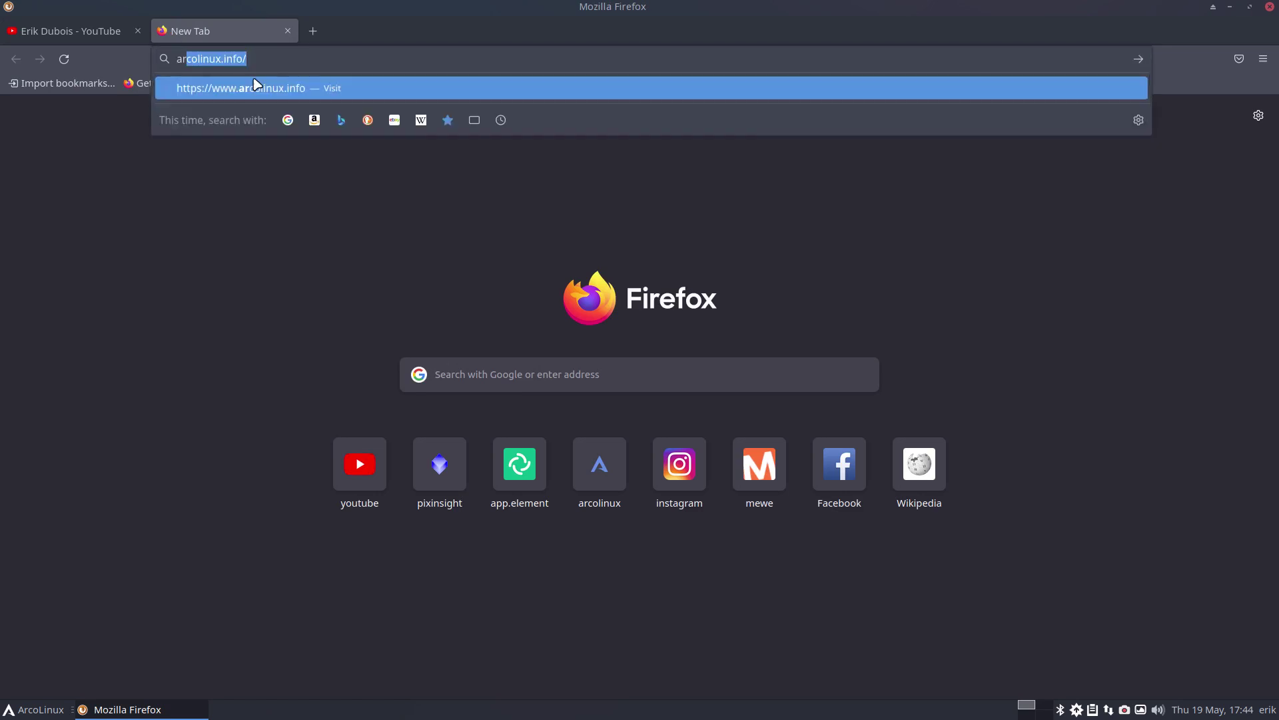
key("Return")
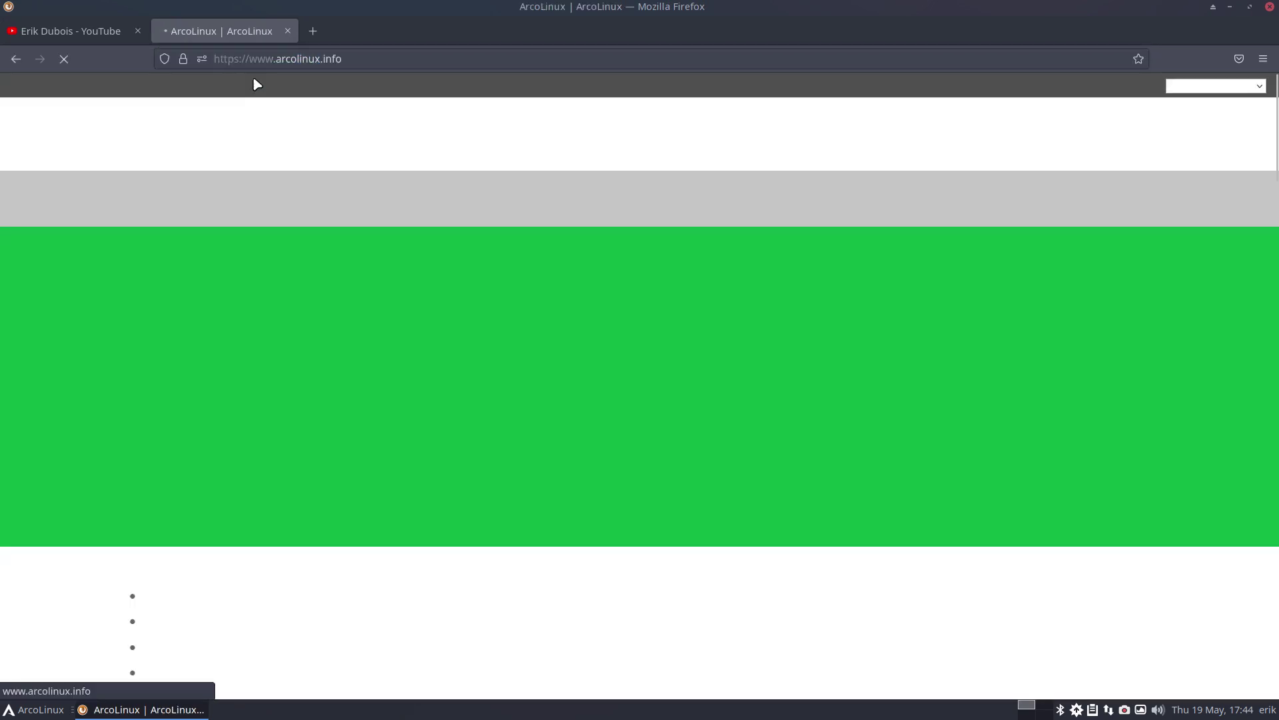
mouse_move(564, 94)
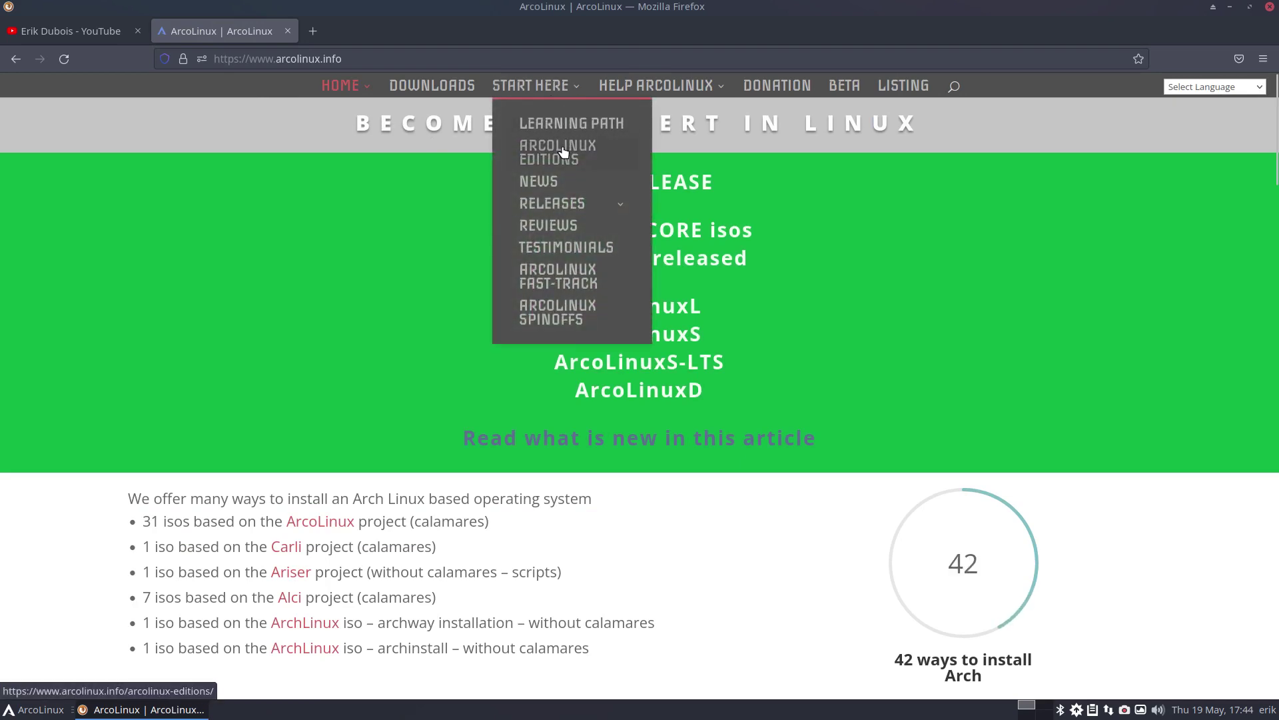
left_click(563, 152)
- Scroll through the Editions page's community links, select the Discord link, and minimize Firefox
scroll(617, 328, "down", 15)
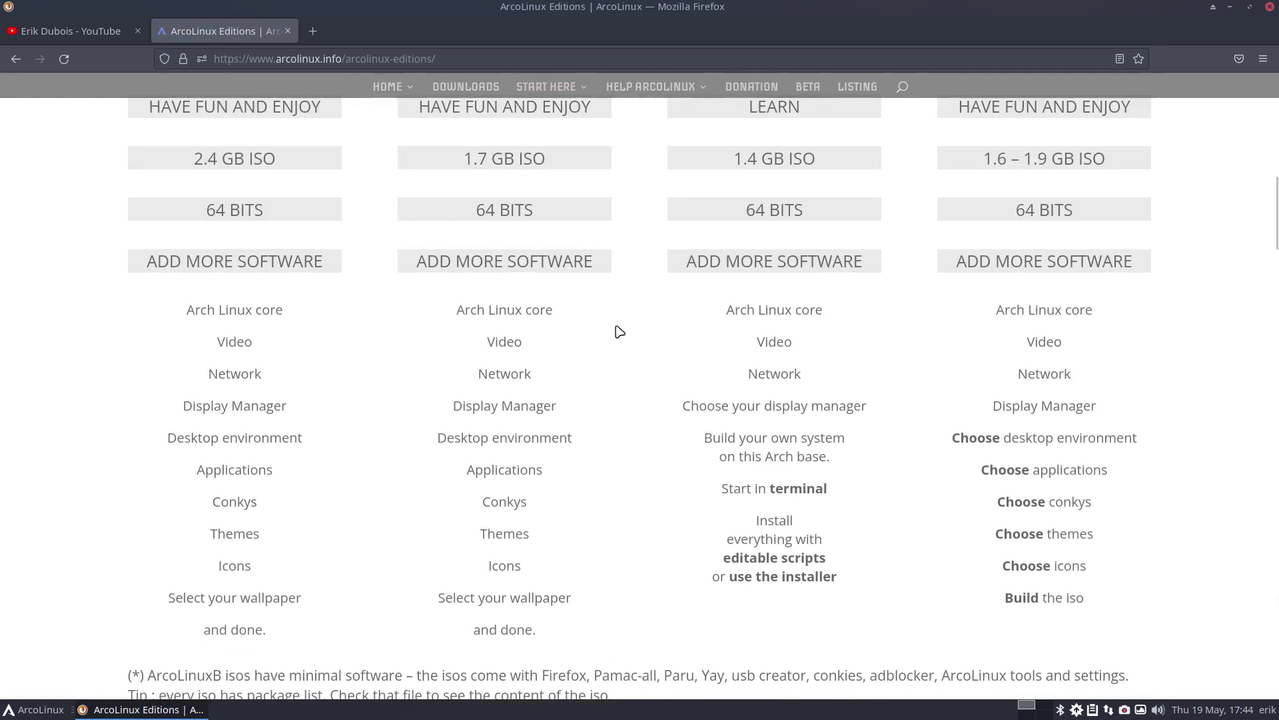
scroll(617, 329, "down", 20)
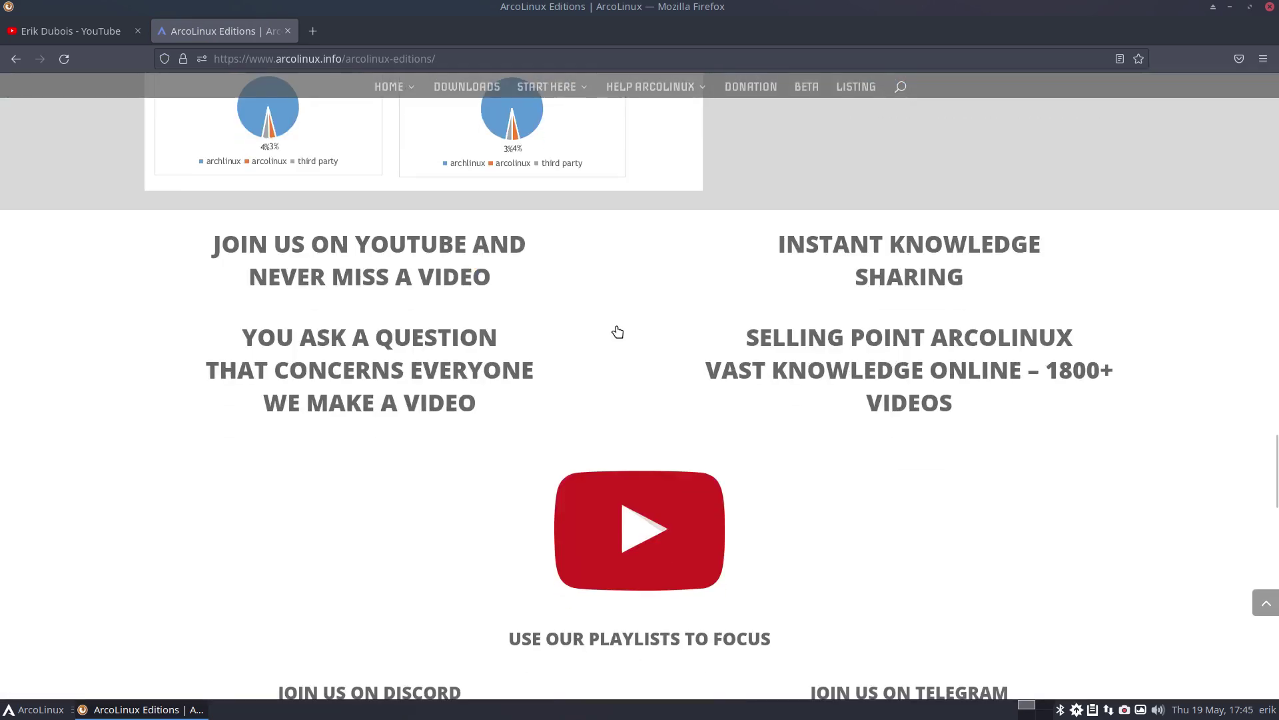
scroll(617, 330, "down", 2)
left_click_drag(331, 363, 145, 361)
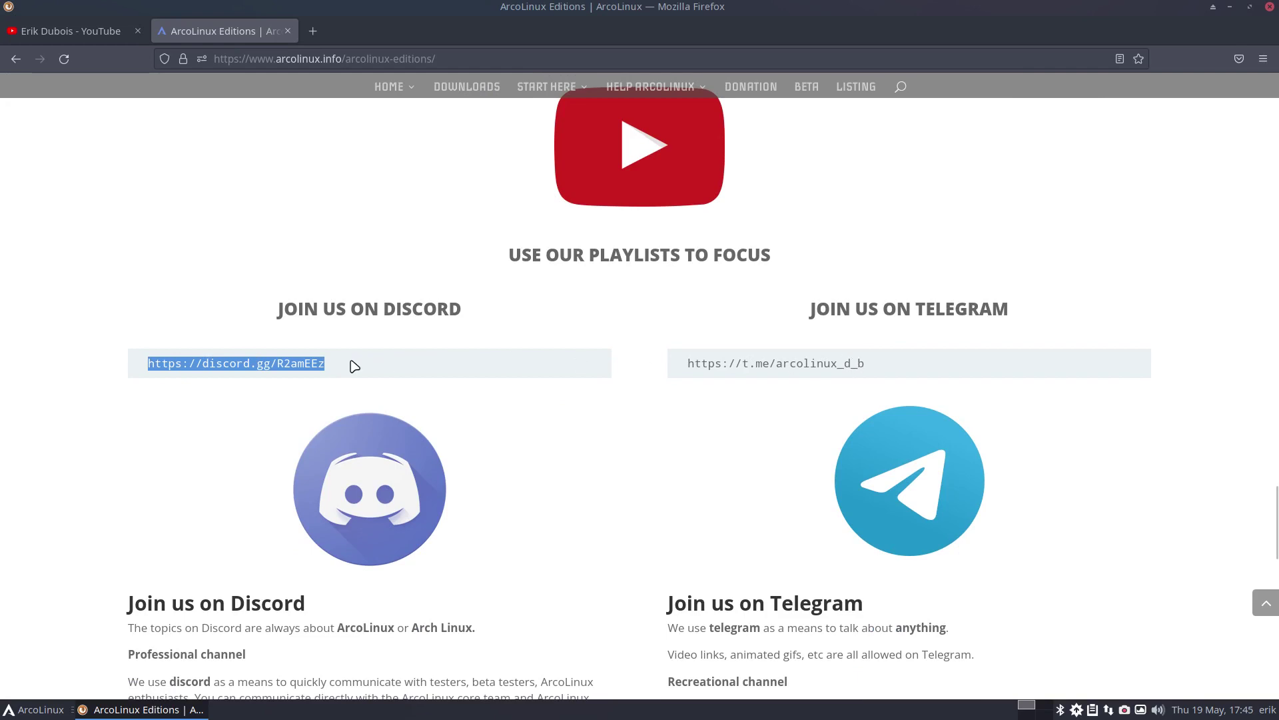
scroll(355, 366, "down", 4)
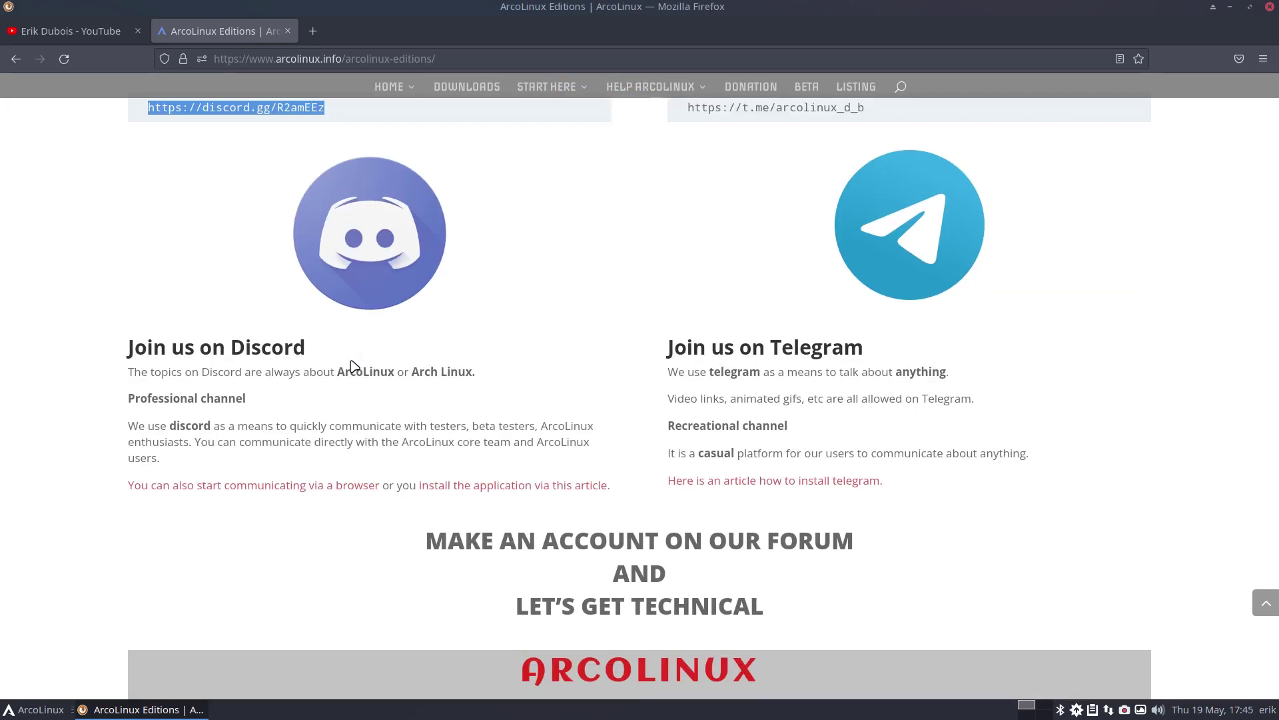
scroll(353, 366, "up", 4)
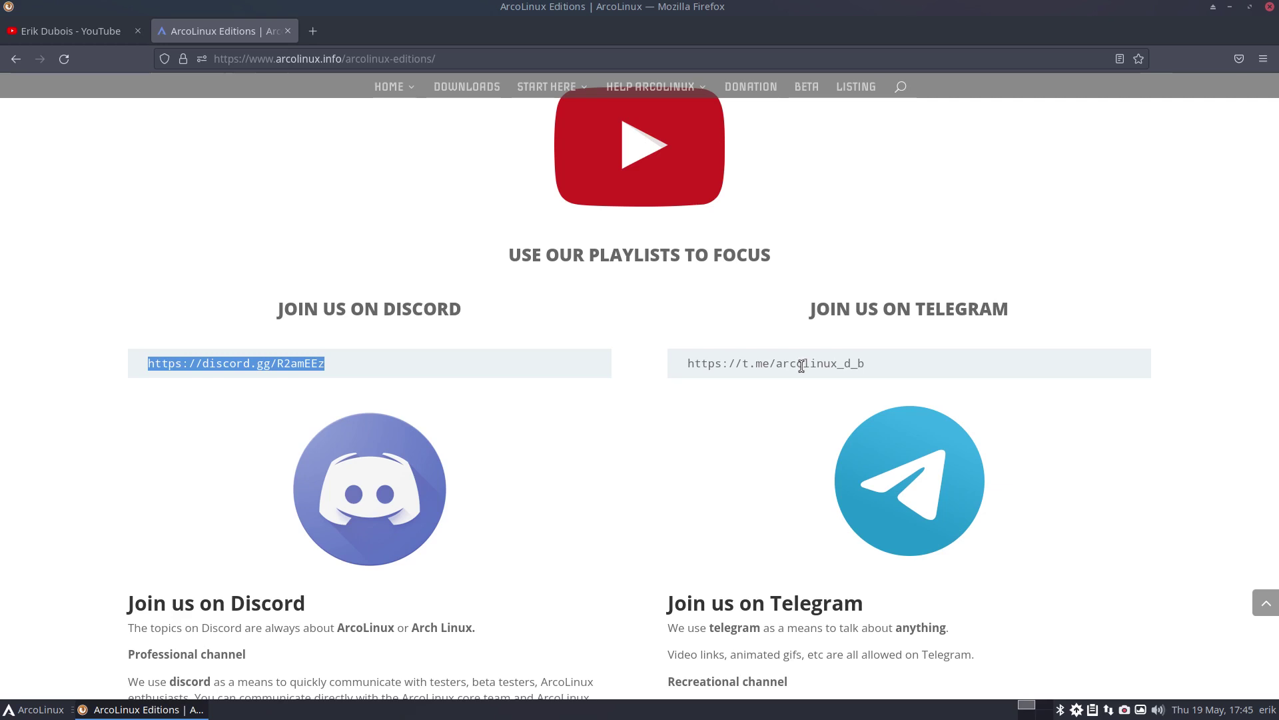
scroll(802, 365, "down", 3)
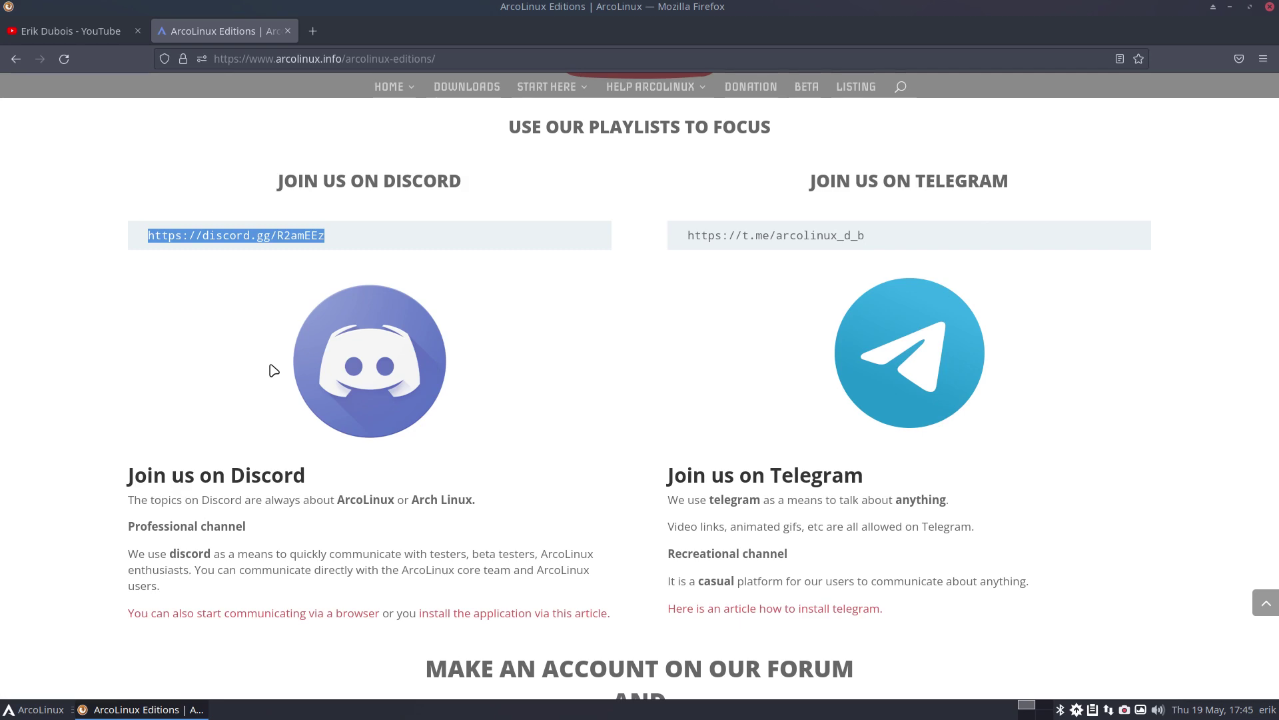
scroll(273, 370, "down", 10)
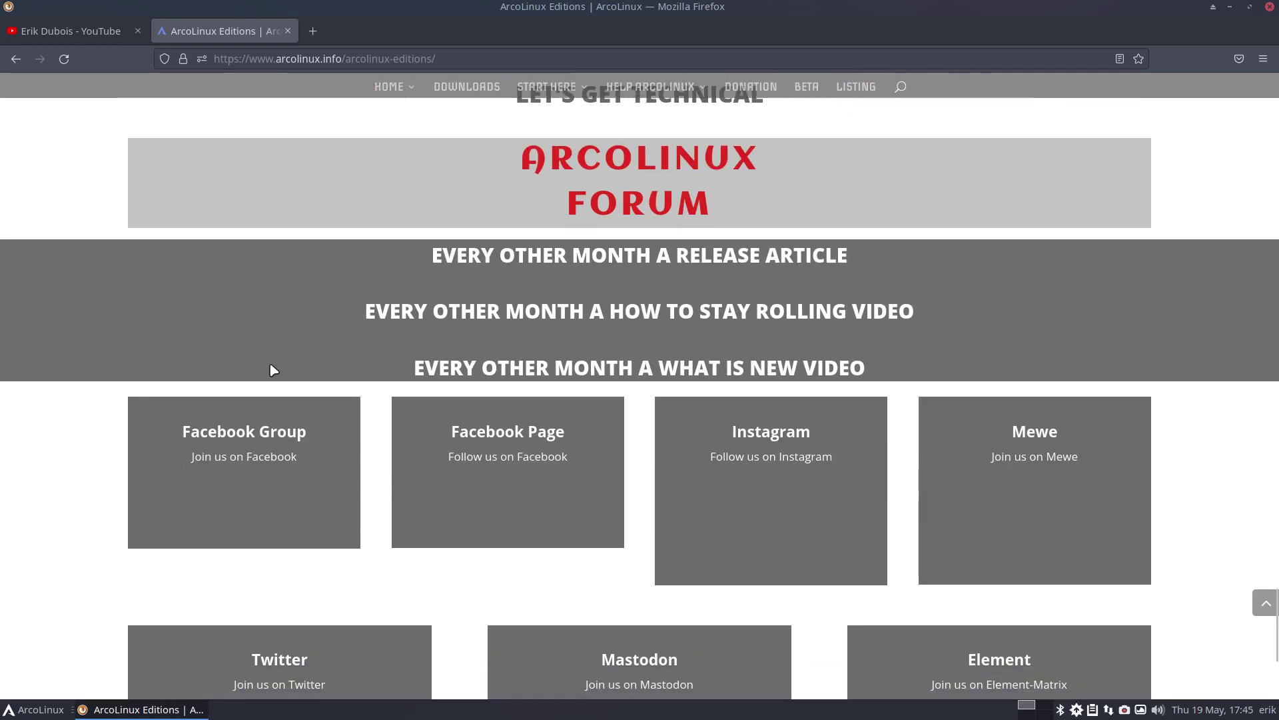
scroll(273, 370, "down", 4)
scroll(271, 371, "up", 2)
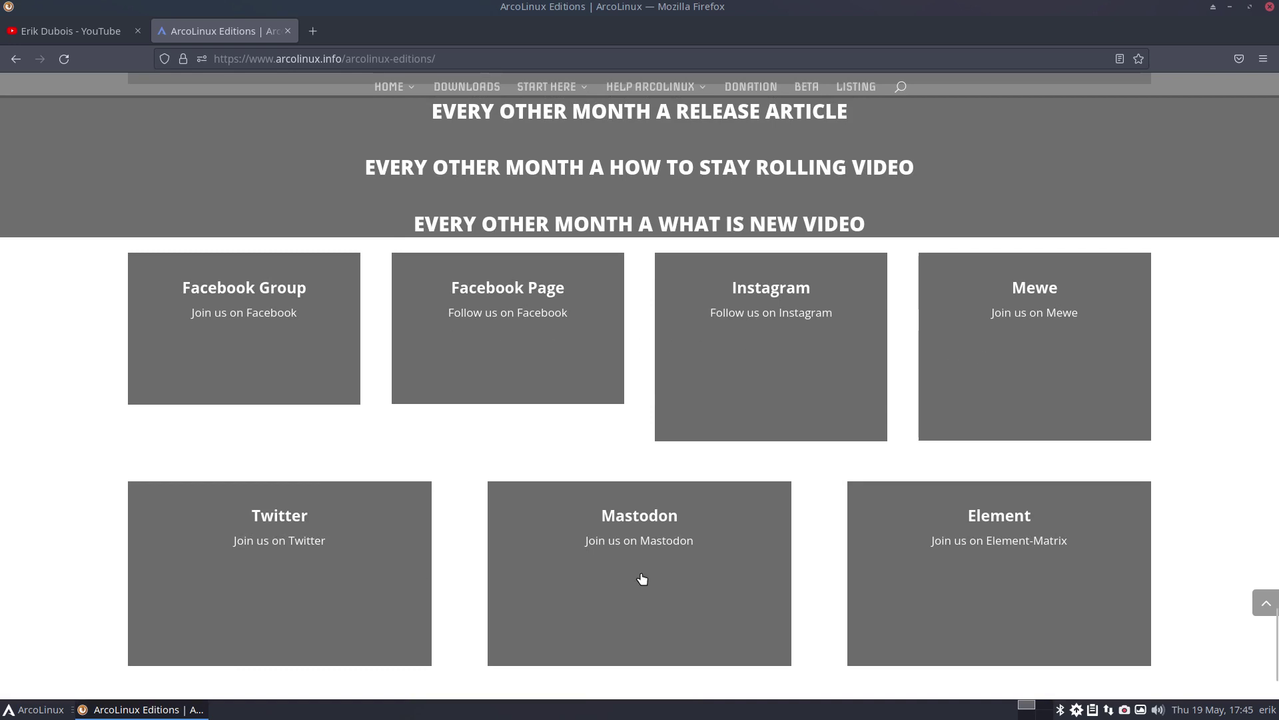
scroll(1077, 585, "down", 3)
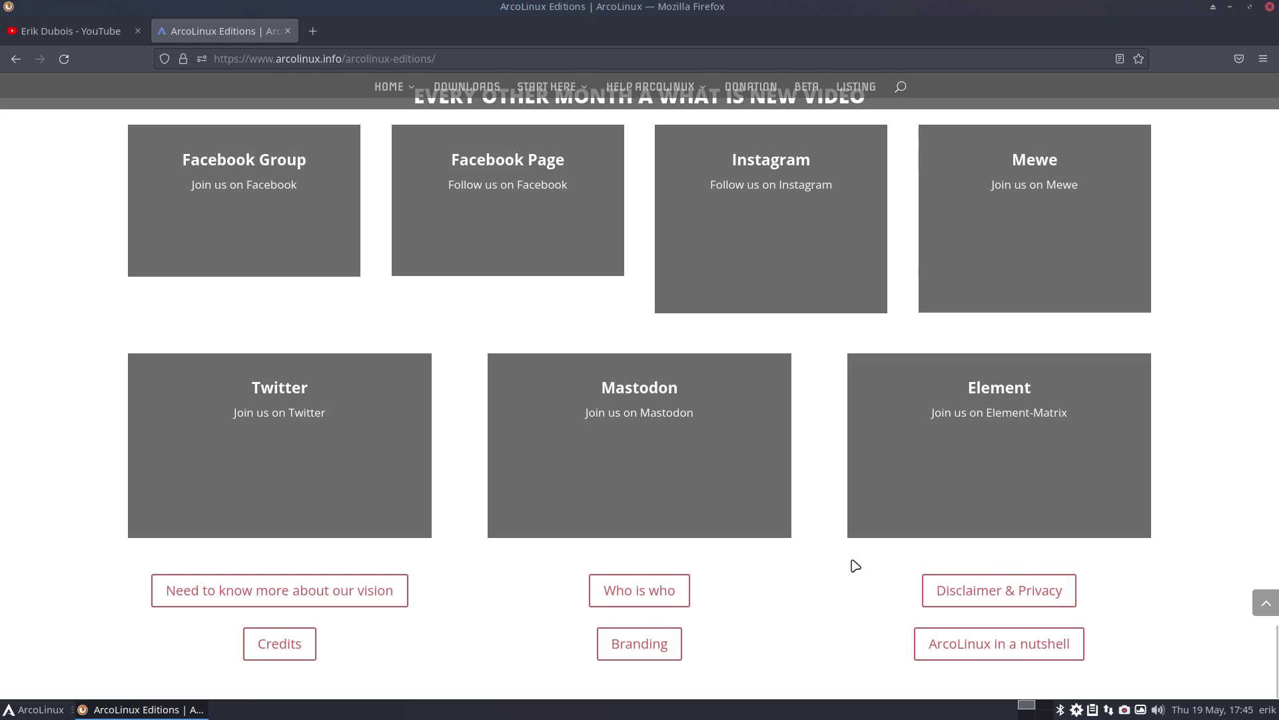
scroll(853, 564, "up", 8)
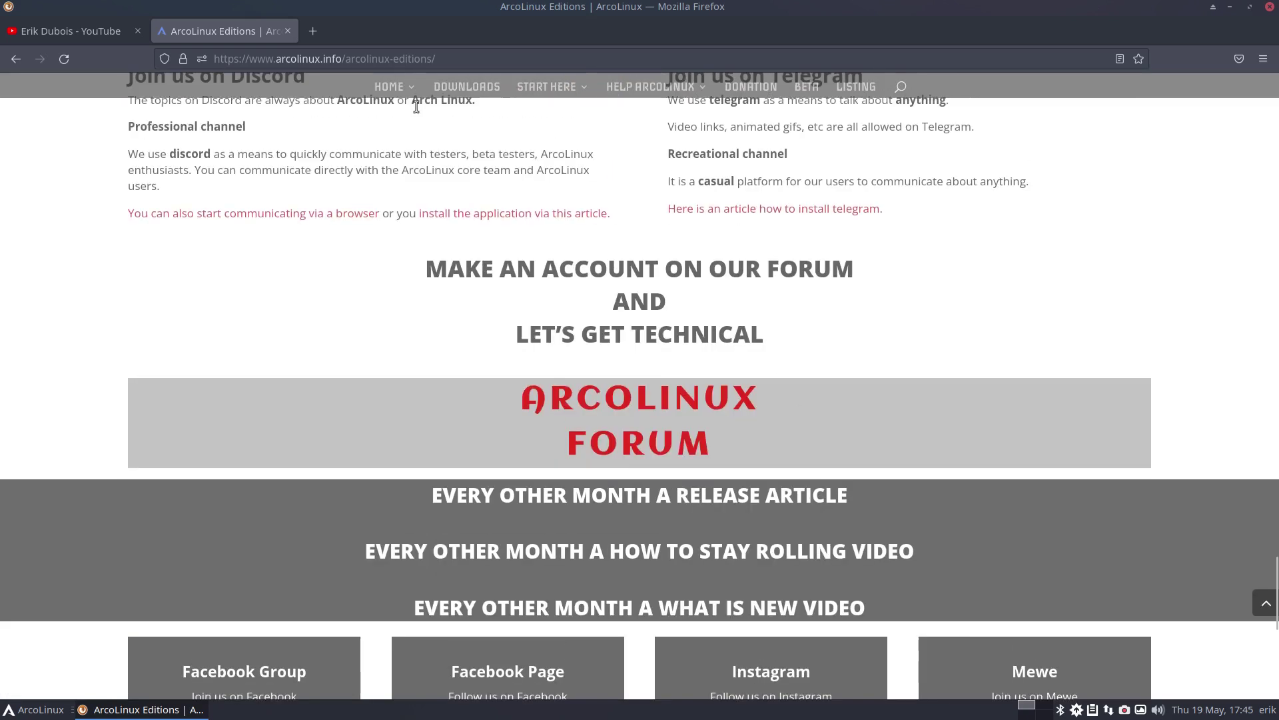
mouse_move(409, 99)
left_click(1231, 6)
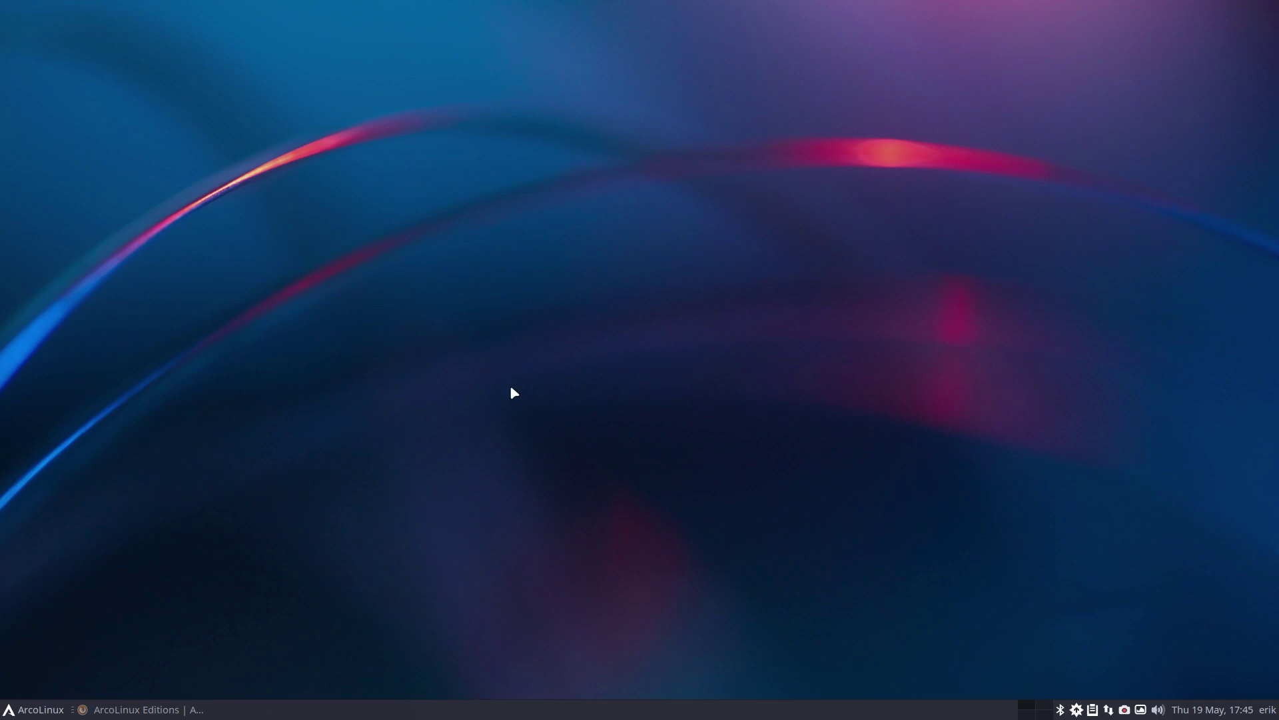
- Open Alacritty and tab-complete 'sudo pacman -S archlinux-t' to list the archlinux-tweak-tool packages
key("ctrl+alt+Return")
type("sud")
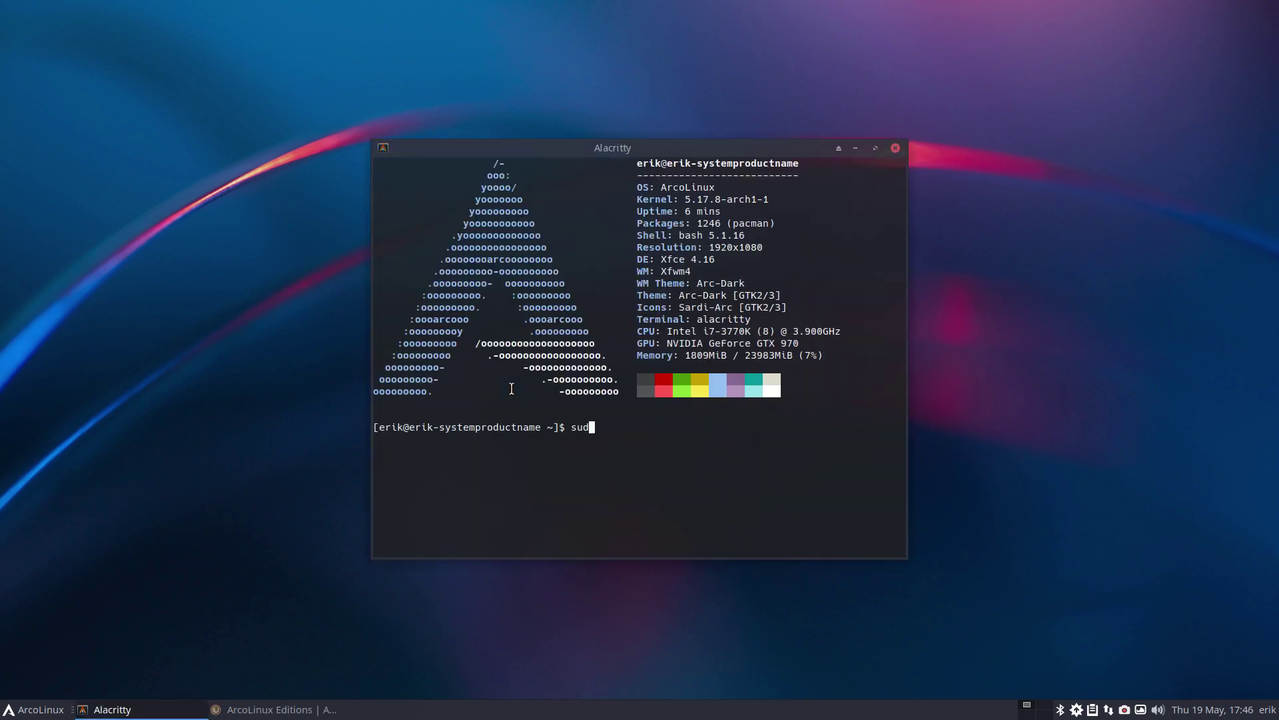
type("o pacman -S archlinux-")
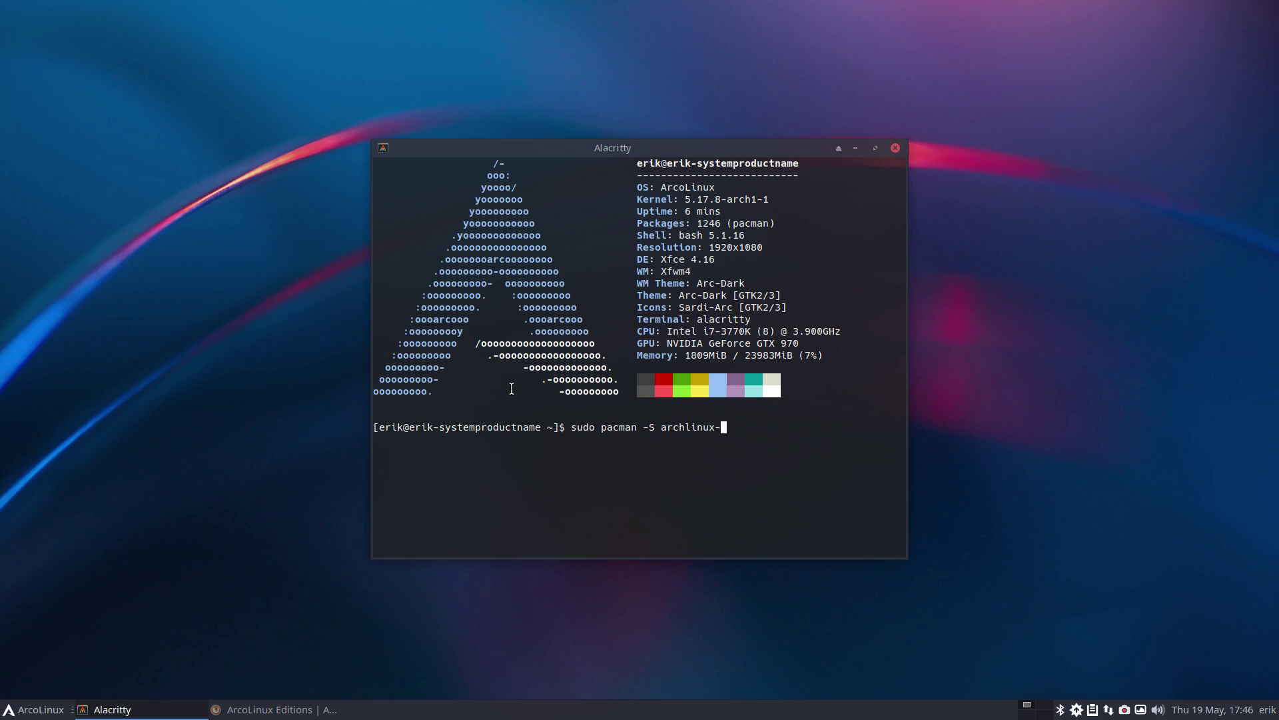
type("t")
key("Tab")
key("Tab")
type("w")
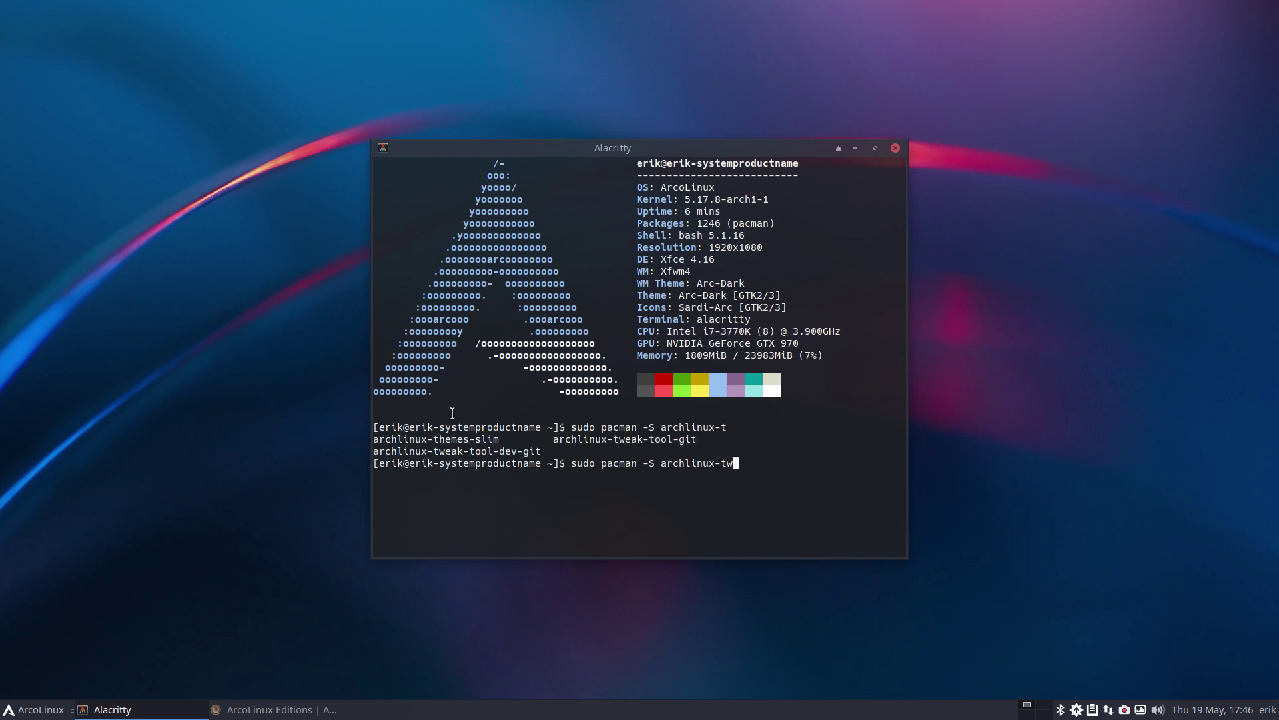
left_click_drag(547, 439, 698, 438)
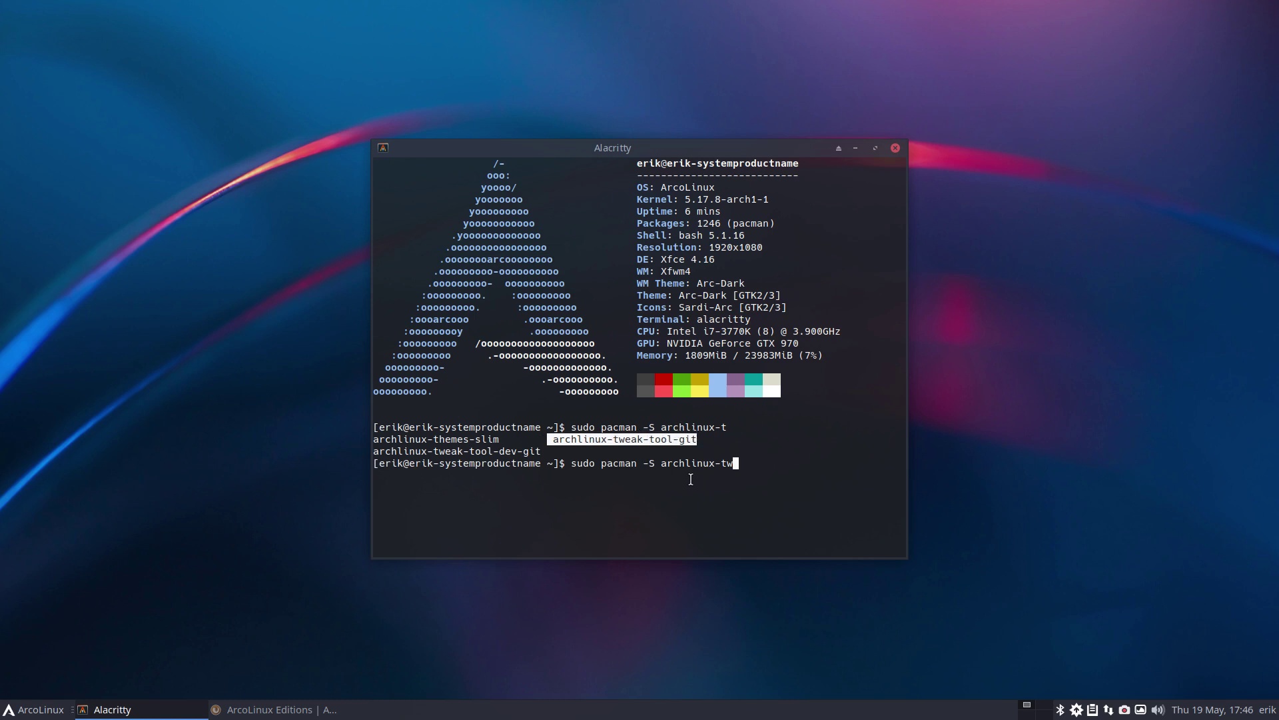
left_click_drag(546, 452, 371, 450)
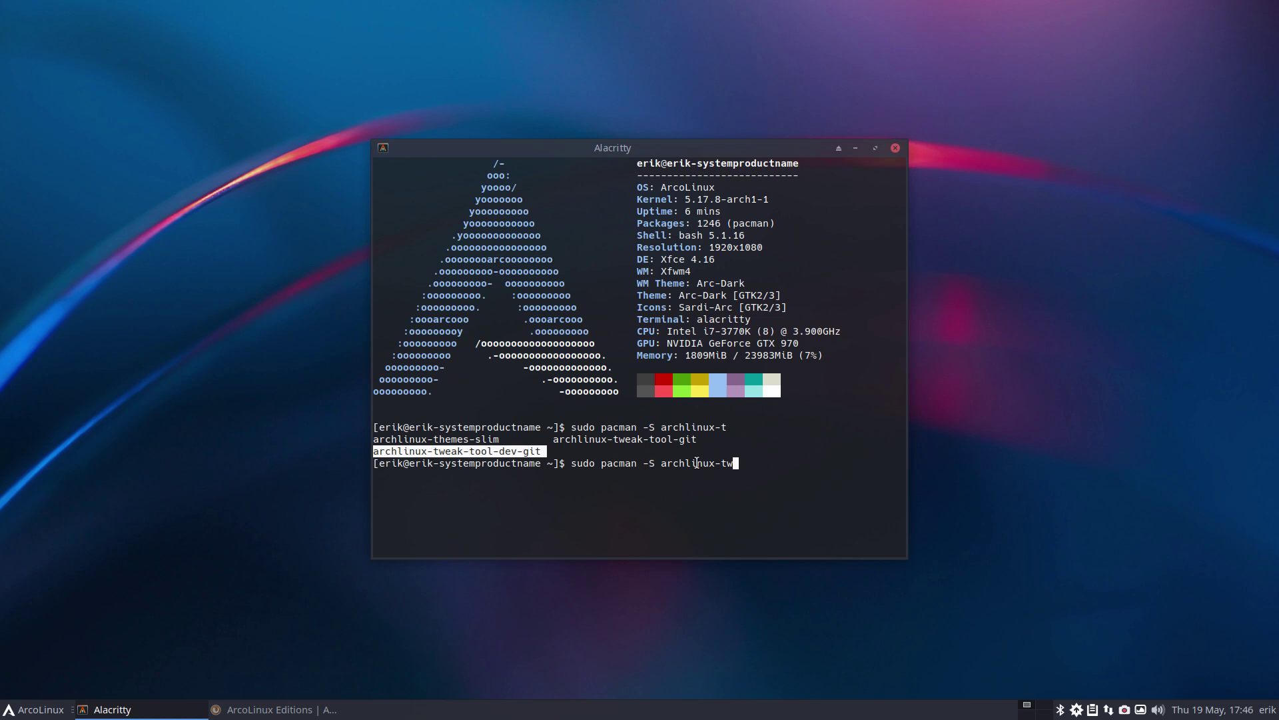
- Reinstall archlinux-logout-git with sudo pacman -S, authenticating with the account password
key("BackSpace")
key("BackSpace")
key("BackSpace")
key("BackSpace")
key("BackSpace")
key("BackSpace")
key("BackSpace")
key("BackSpace")
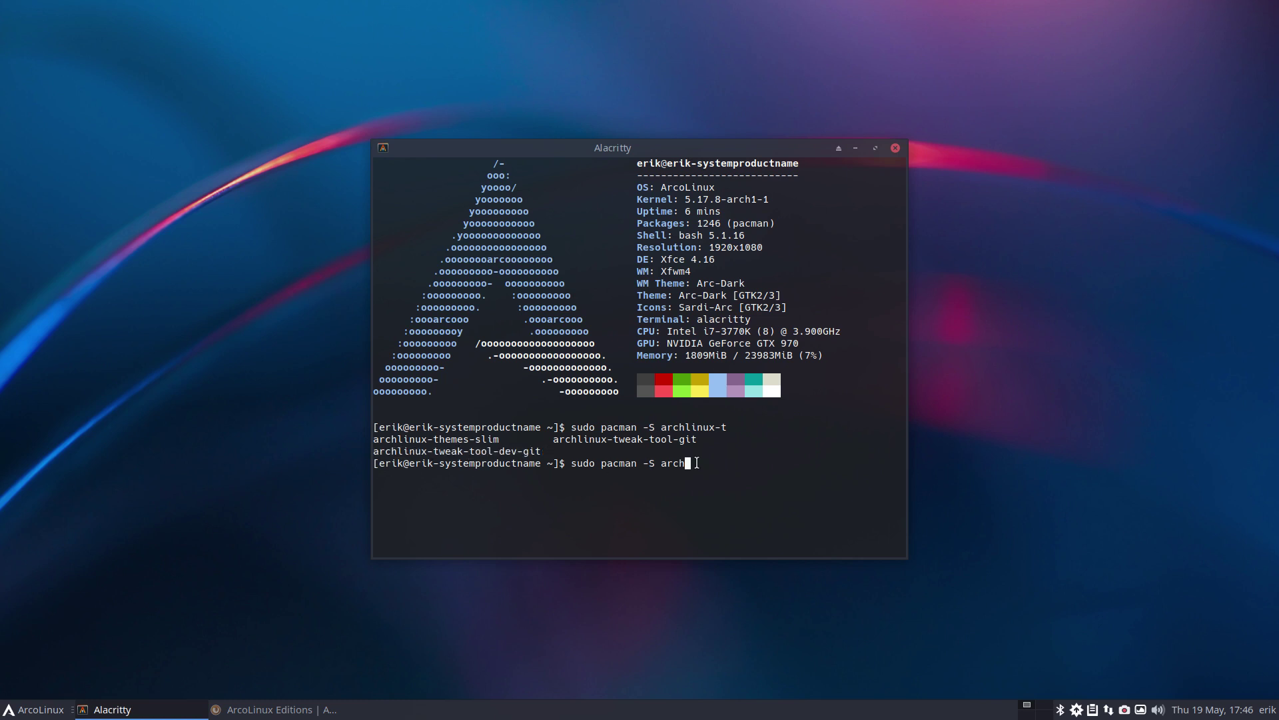
type("linux-log")
key("Tab")
key("Tab")
key("Tab")
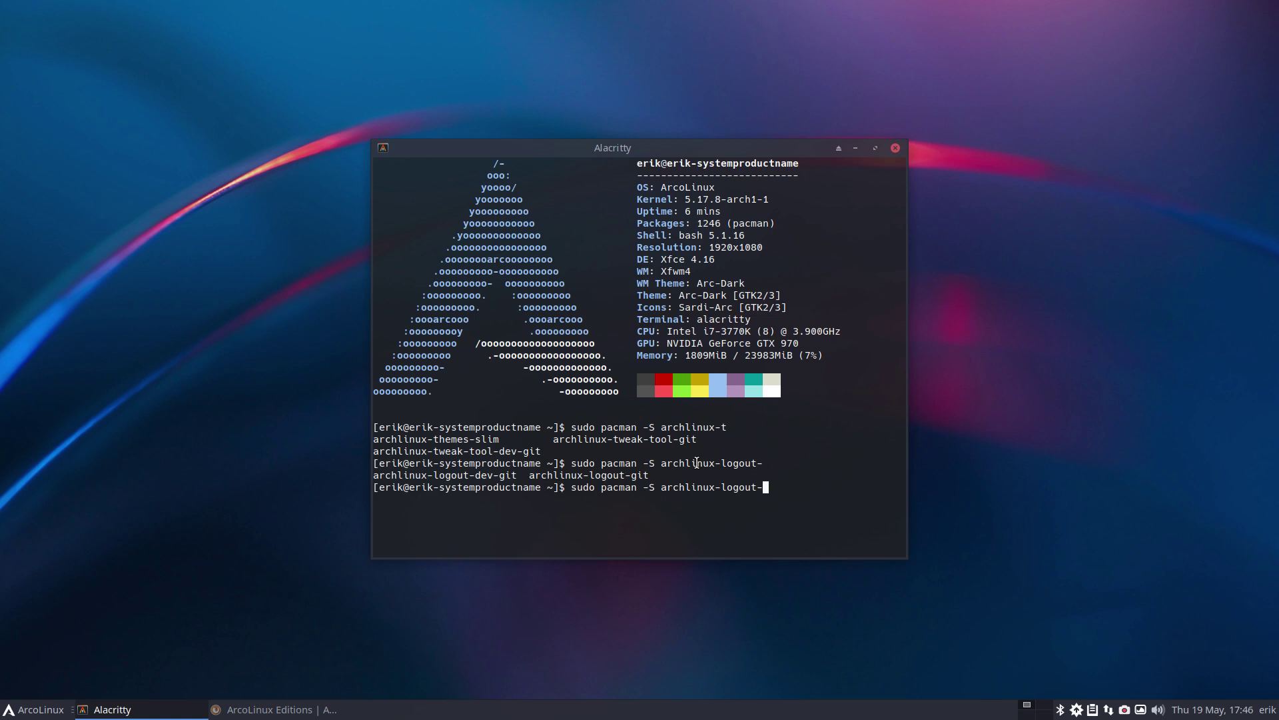
left_click_drag(475, 475, 500, 475)
left_click_drag(607, 475, 631, 476)
type("git")
key("Return")
key("Return")
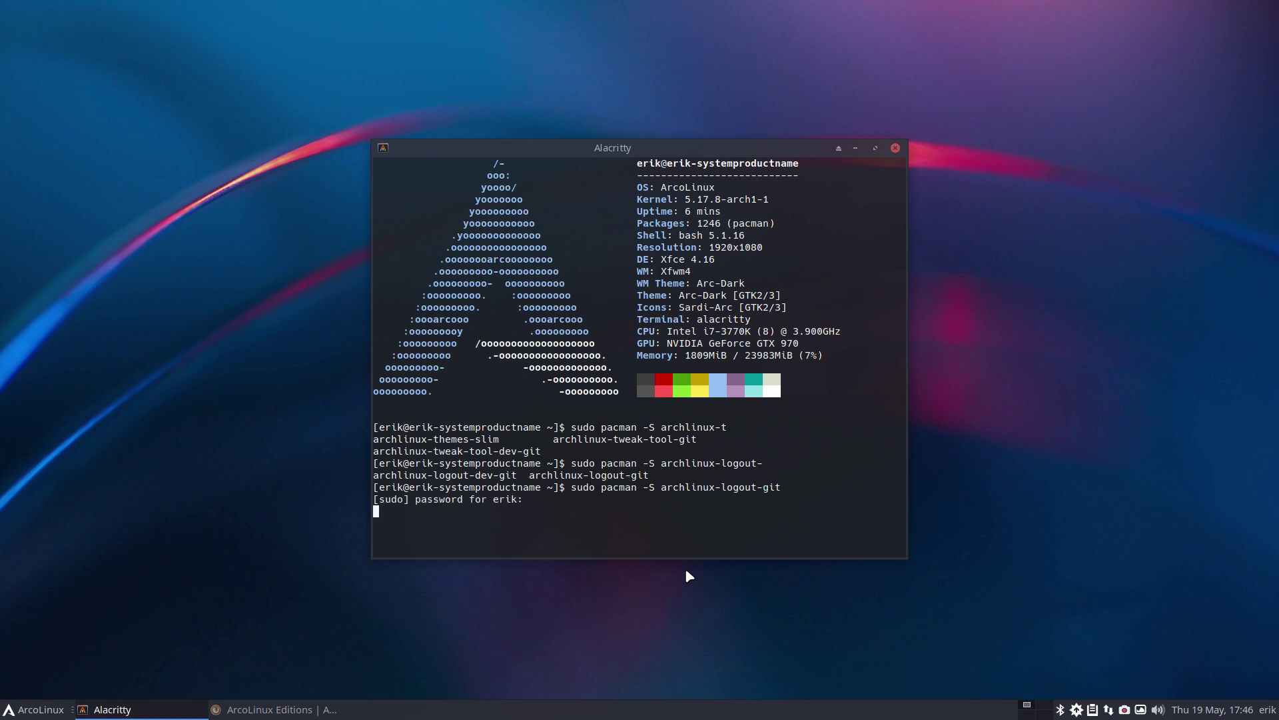
key("Return")
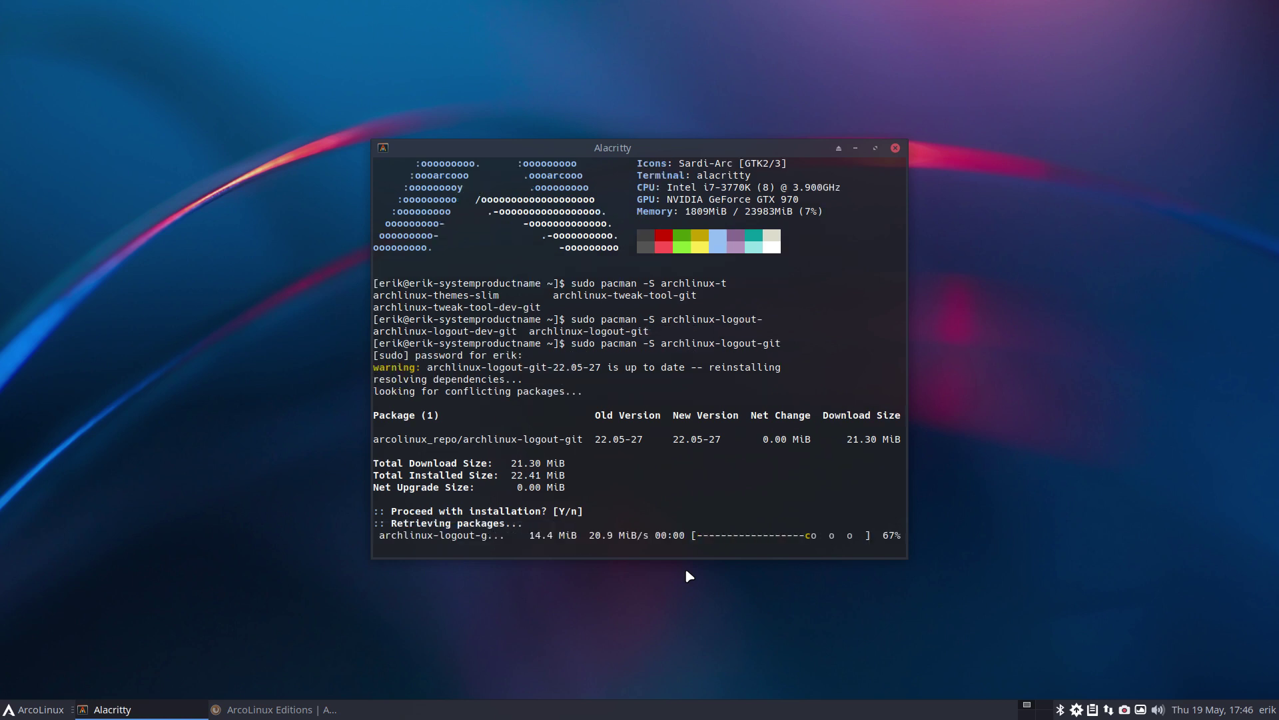
- Type 'sudo pacman -S arcolinux-pamac' and tab-complete to list the arcolinux-pamac-all matches
type("a")
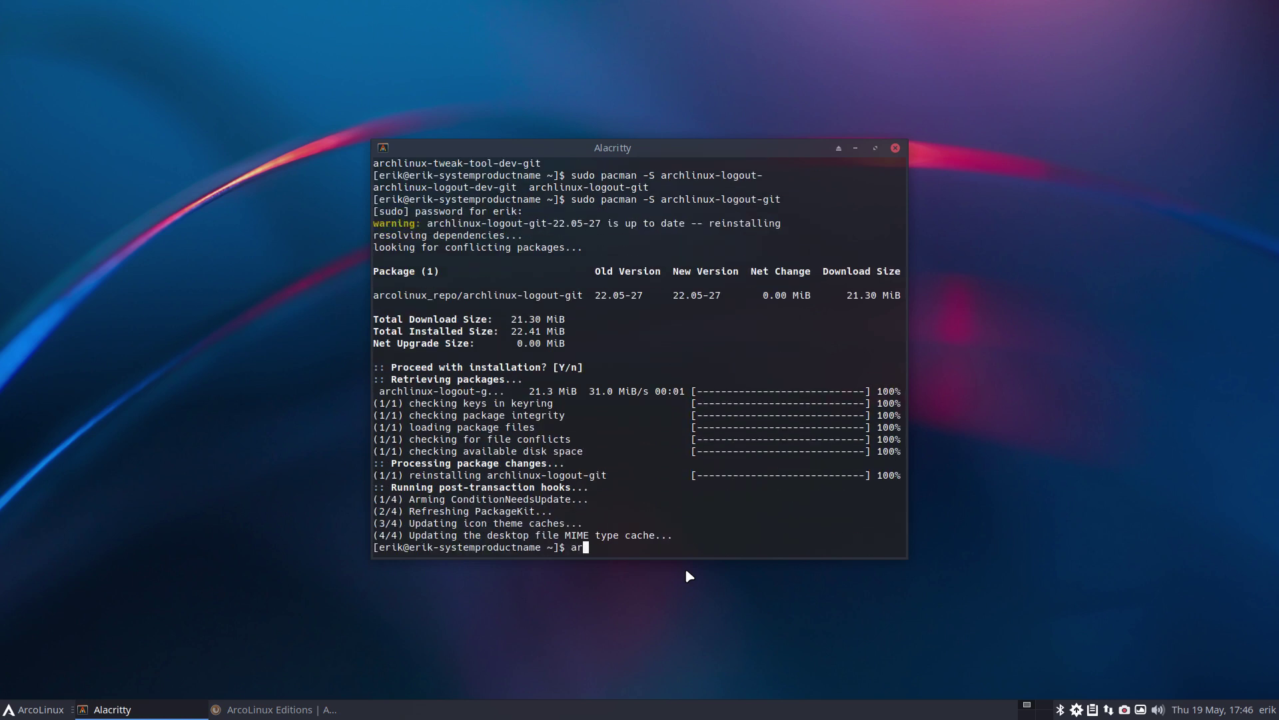
key("BackSpace")
type("sduo")
key("BackSpace")
key("BackSpace")
key("BackSpace")
key("BackSpace")
type("udo pacman")
type("-S arcolinux")
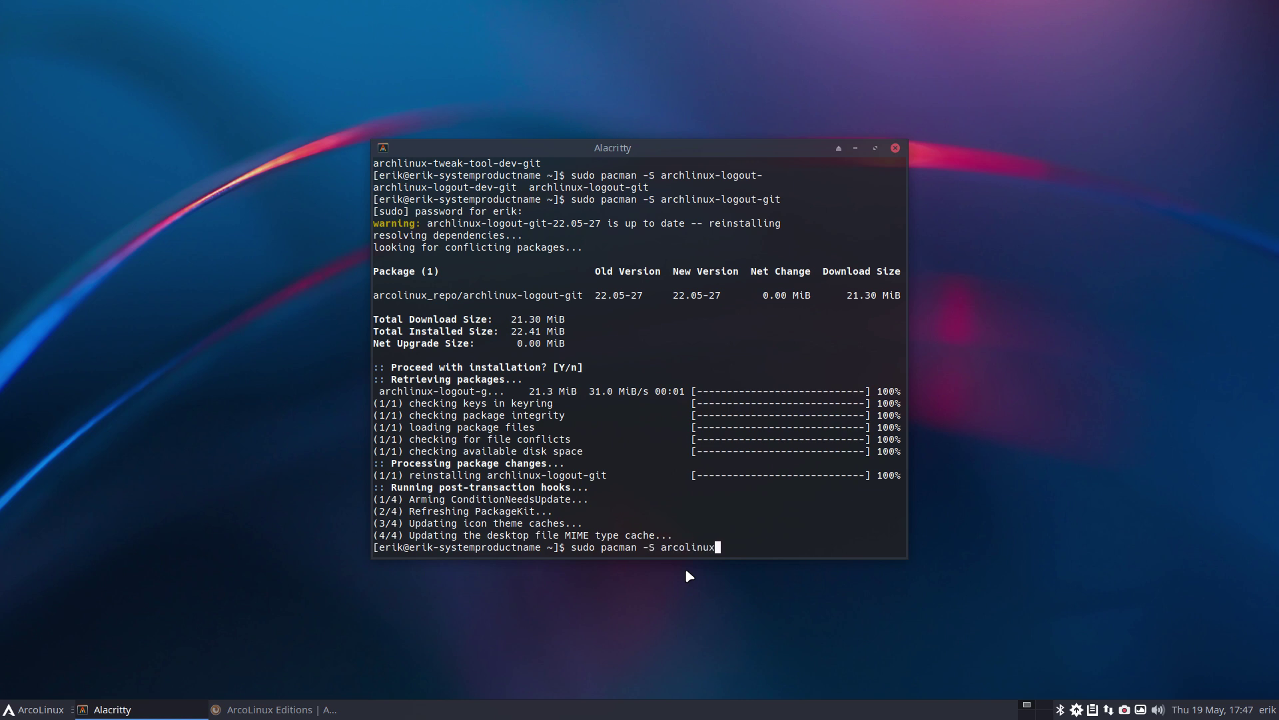
type("-pamac")
key("Tab")
key("Tab")
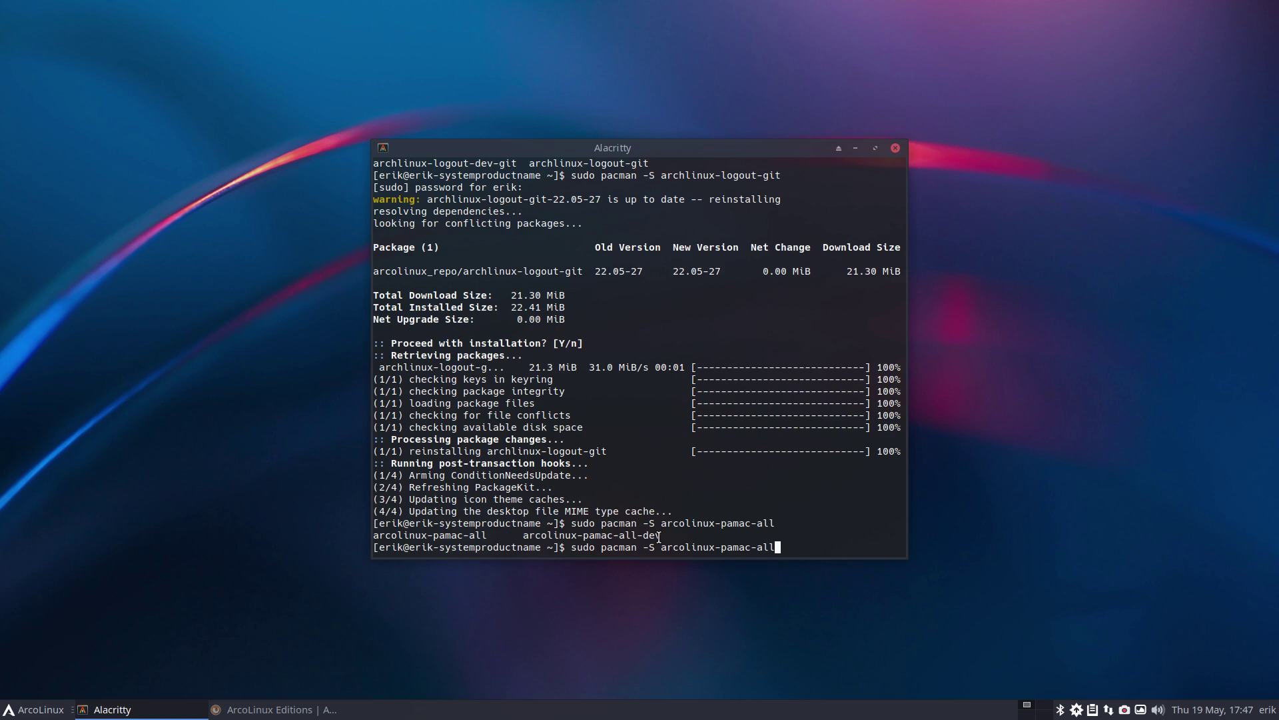
- Open Add/Remove Software and search for 'logout'
left_click(1077, 710)
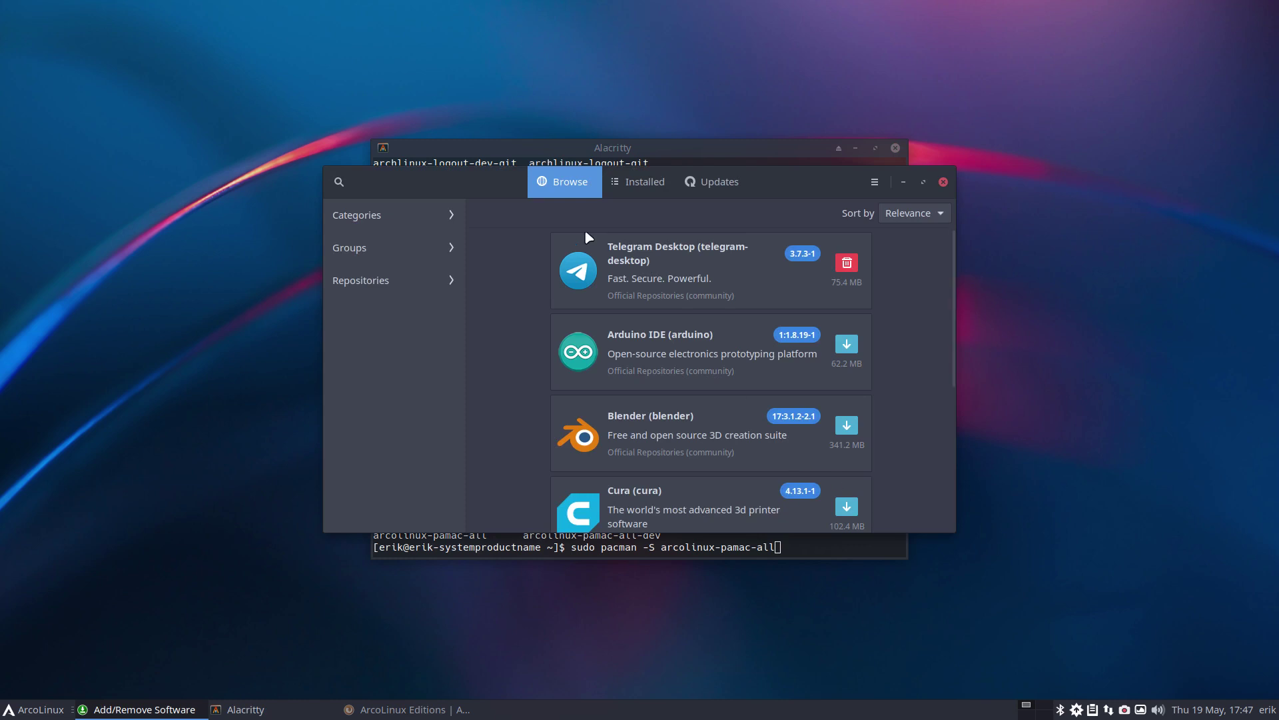
left_click(339, 181)
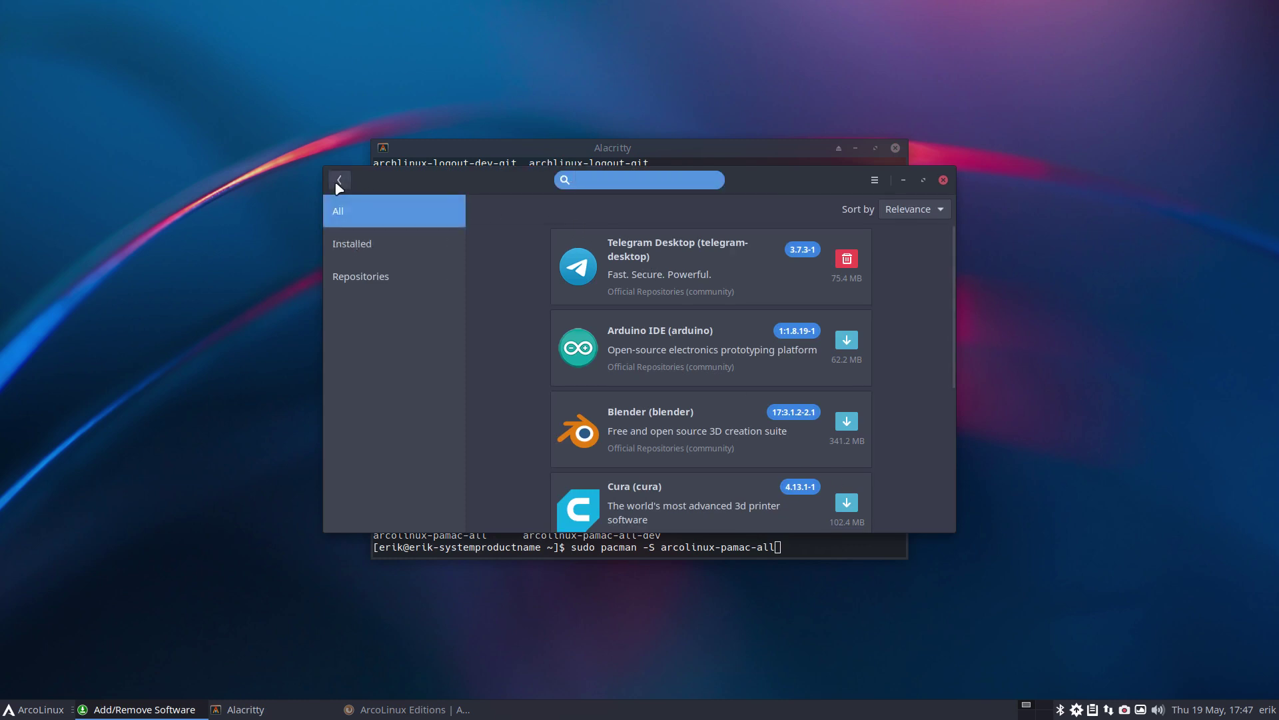
type("logout")
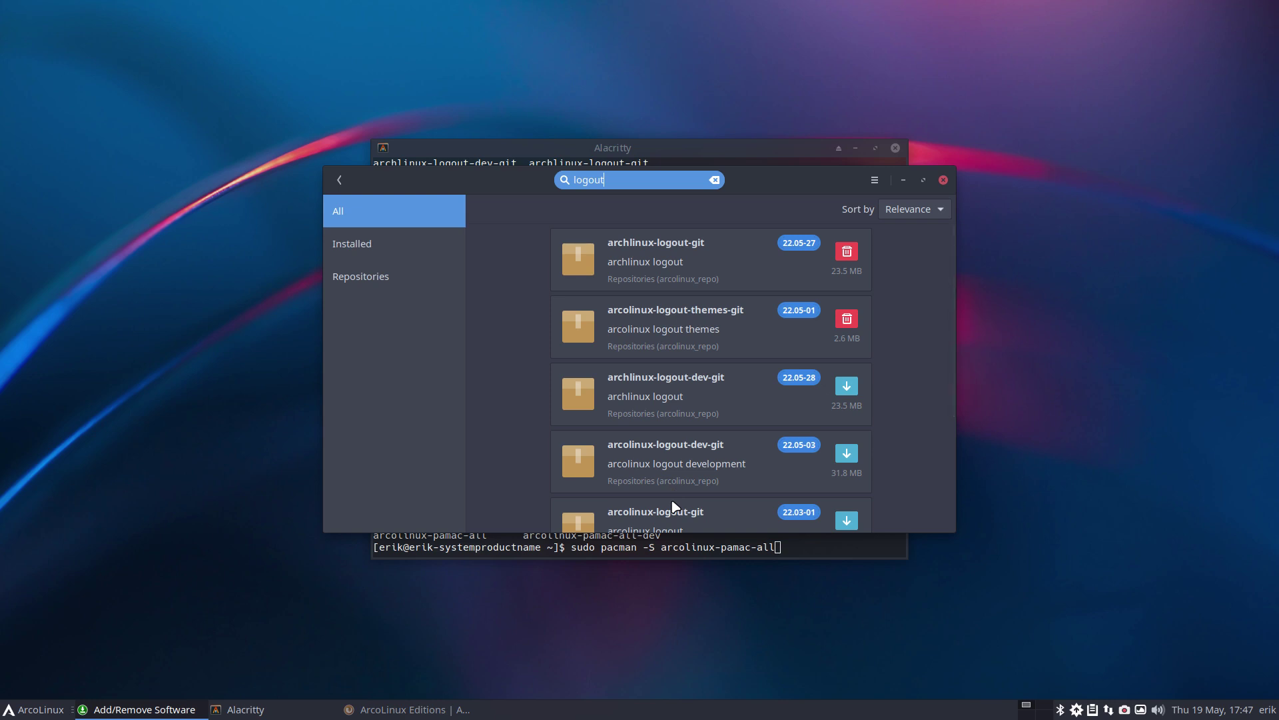
- Open archlinux-logout-git's details and scroll through its Dependencies and Files lists
left_click(657, 270)
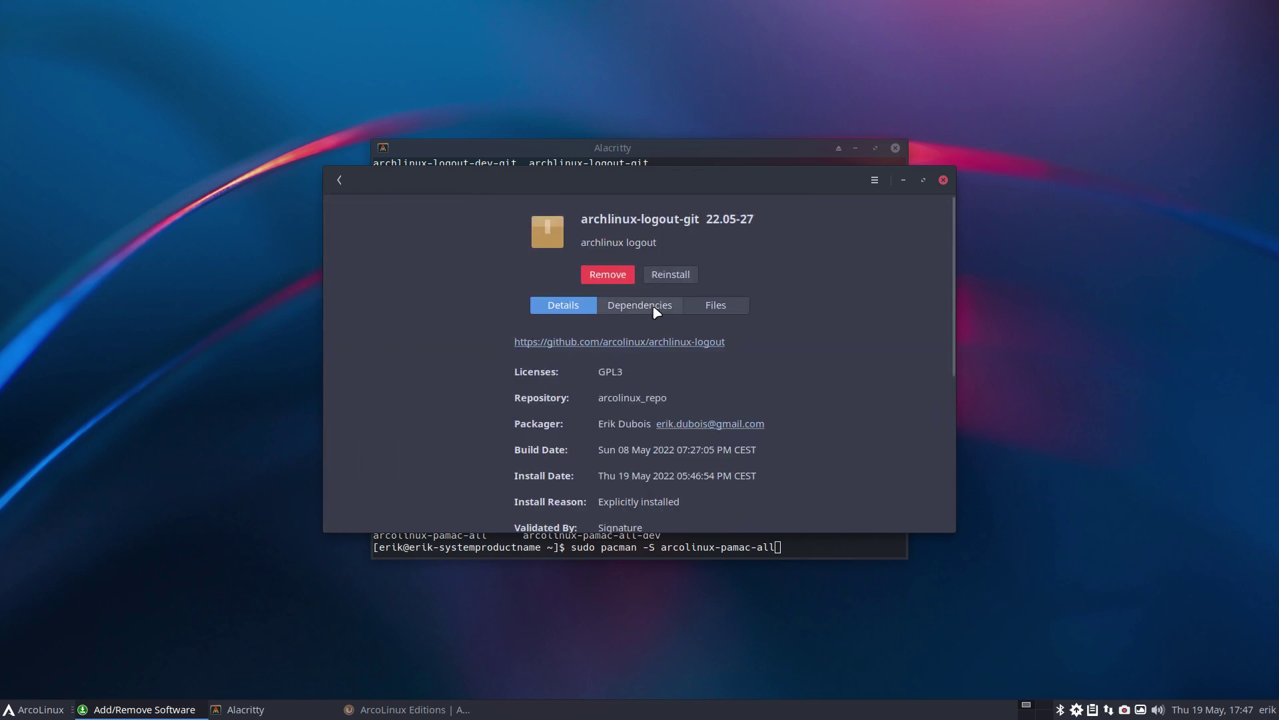
left_click(657, 308)
left_click(724, 309)
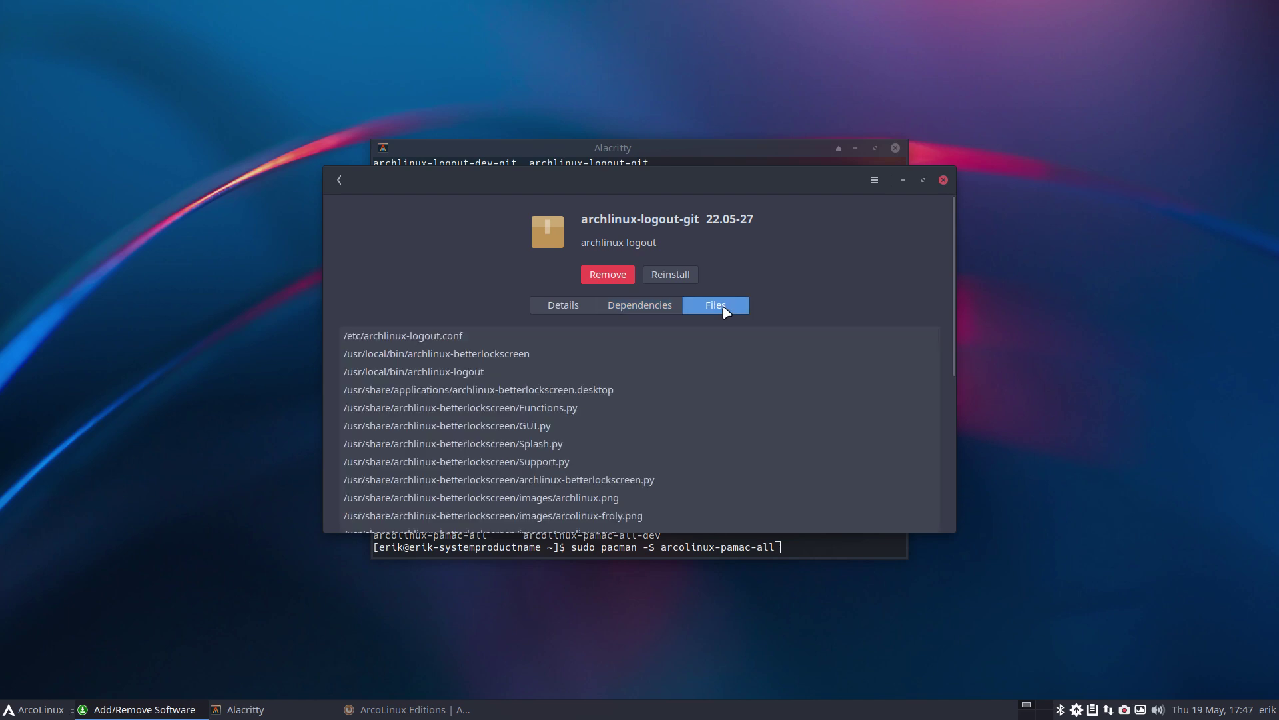
scroll(725, 309, "down", 15)
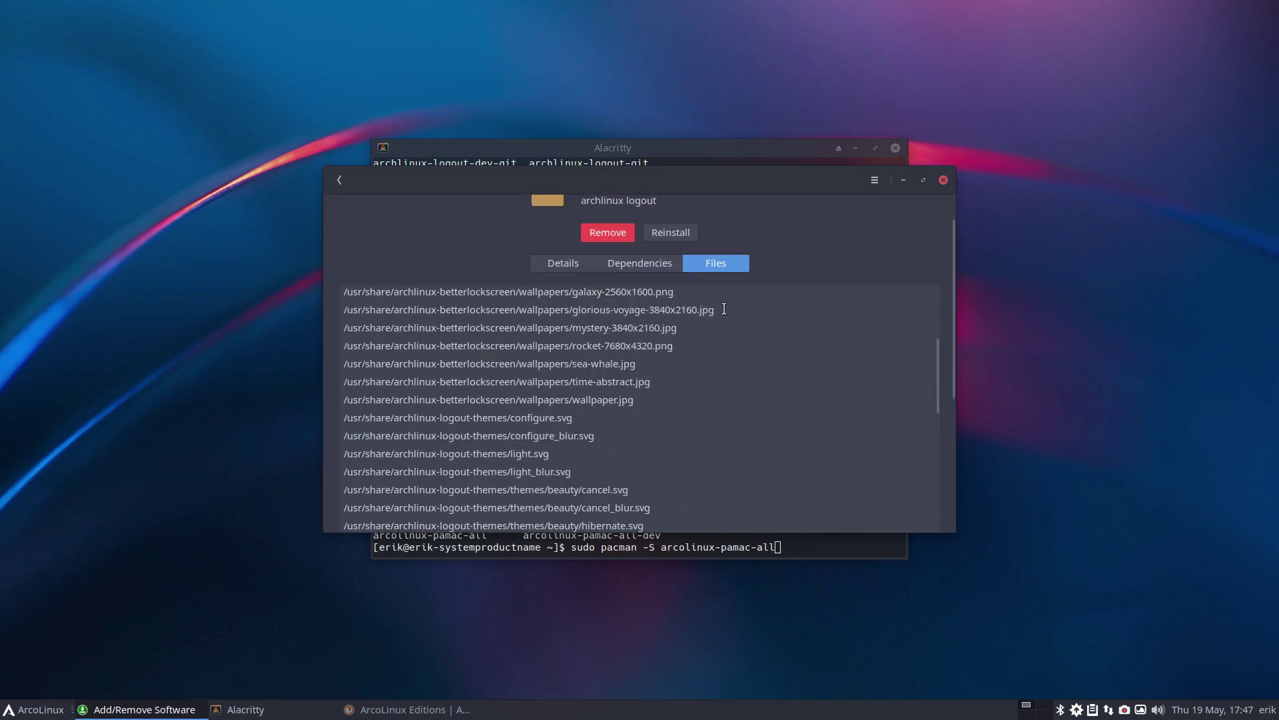
scroll(725, 308, "down", 10)
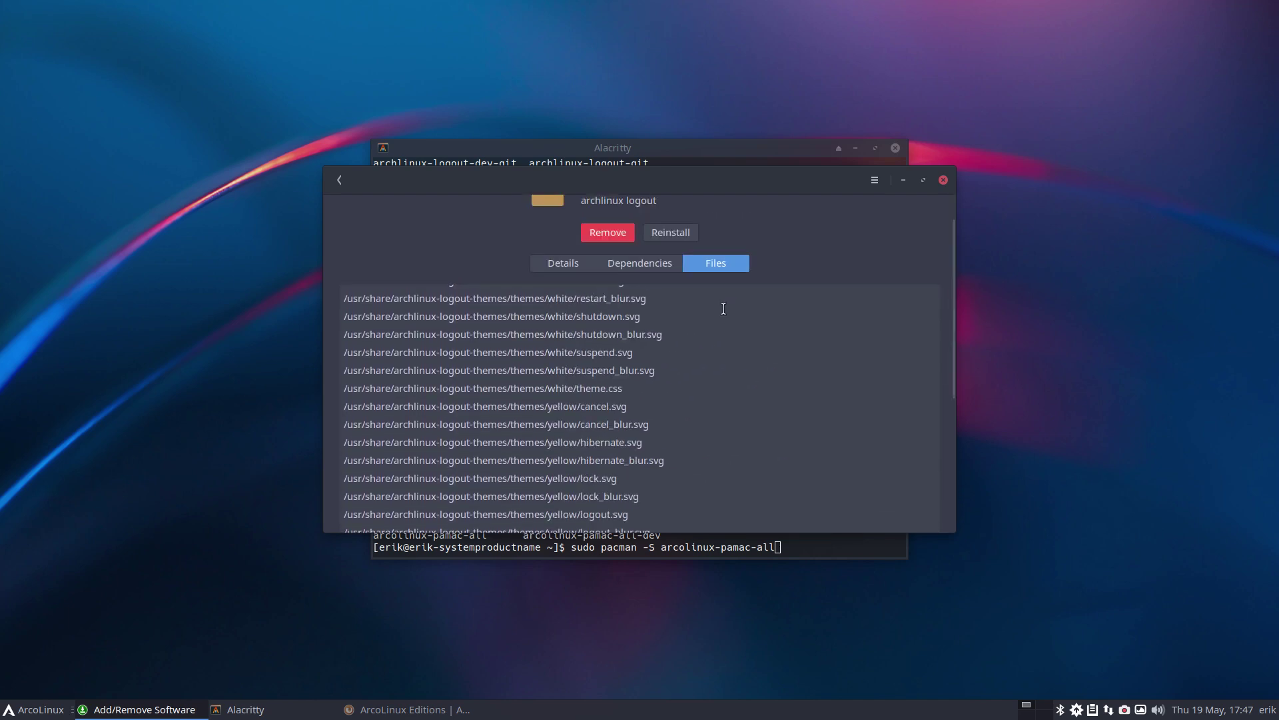
- Close the software manager and terminal, then summon and dismiss the Super+X logout screen twice
left_click(943, 180)
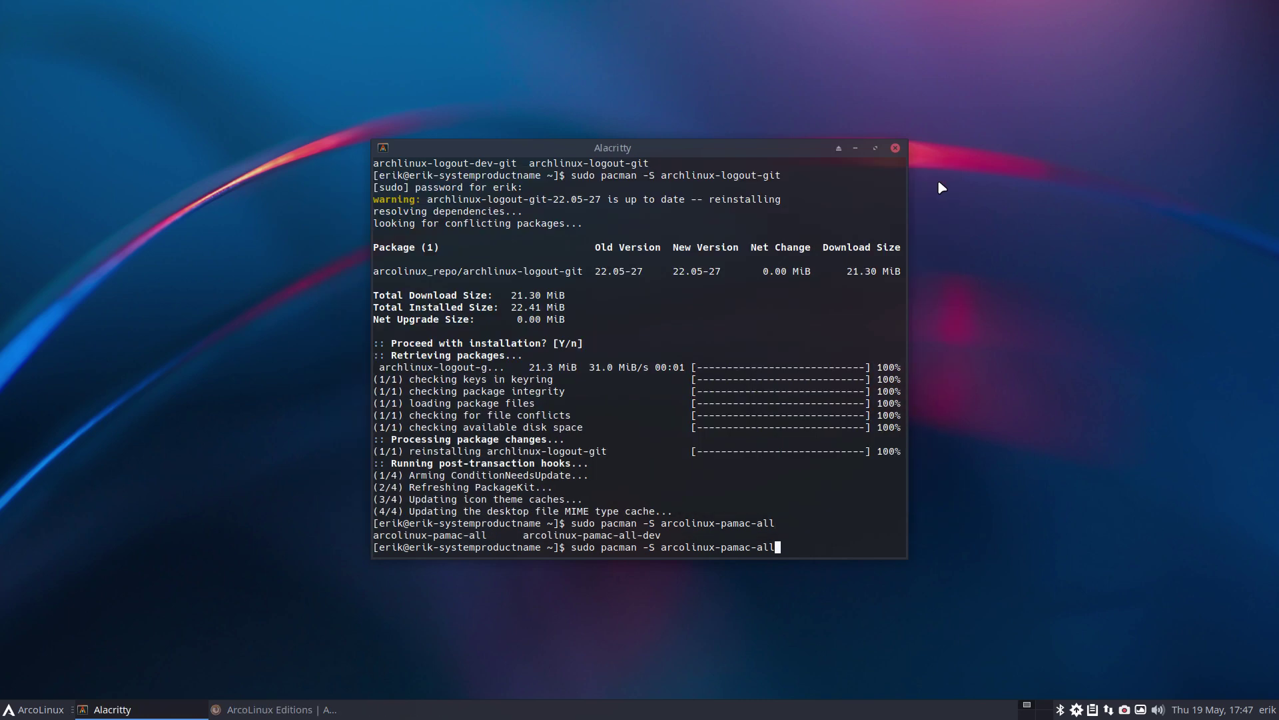
left_click(896, 148)
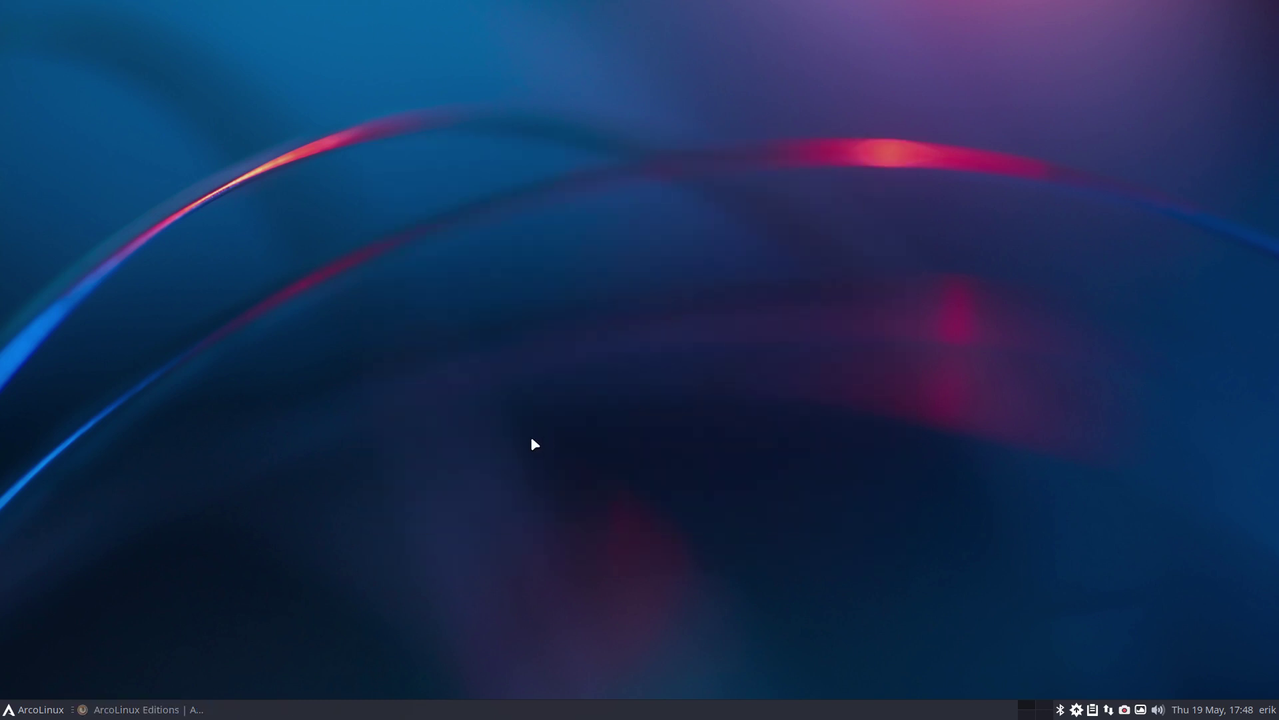
key("super+x")
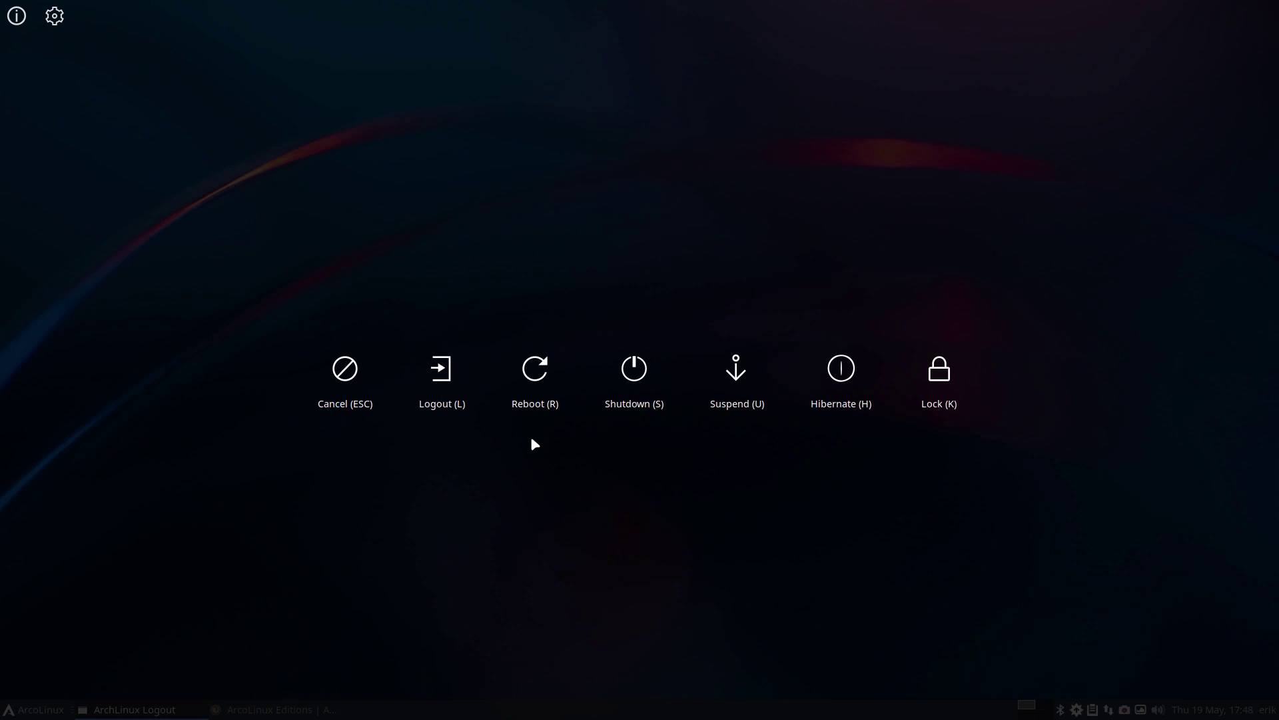
key("Escape")
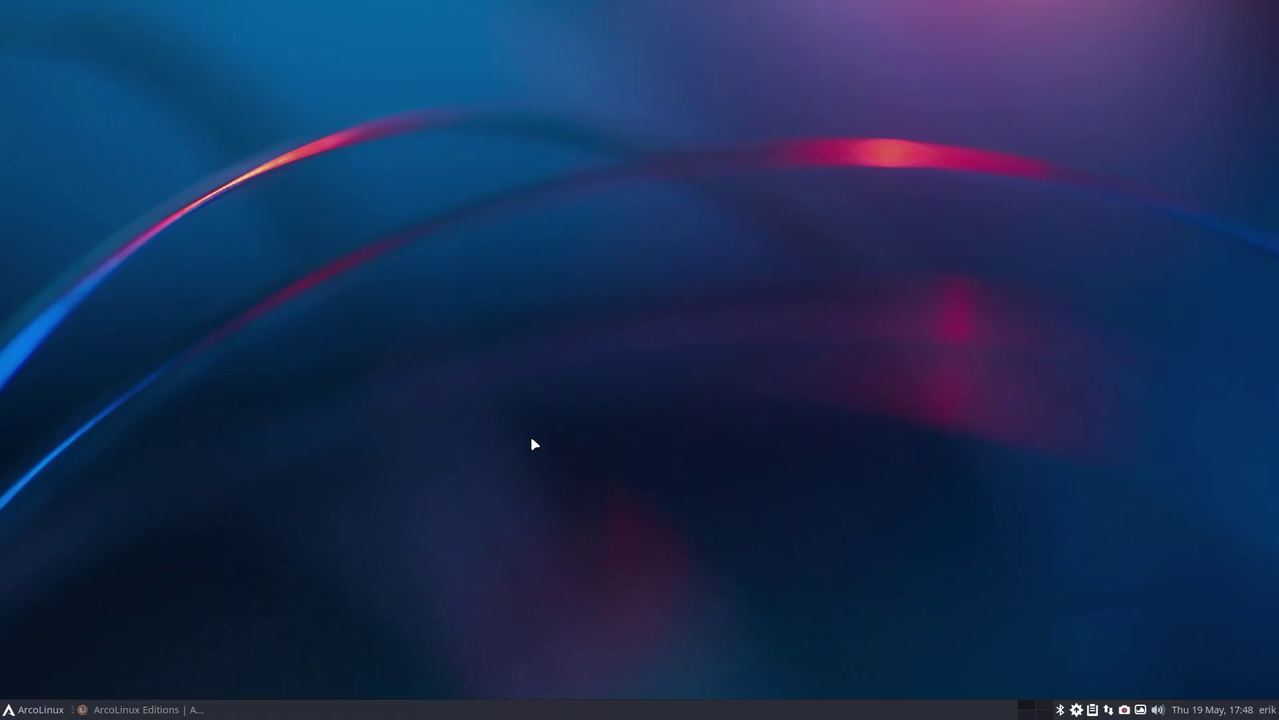
key("super+x")
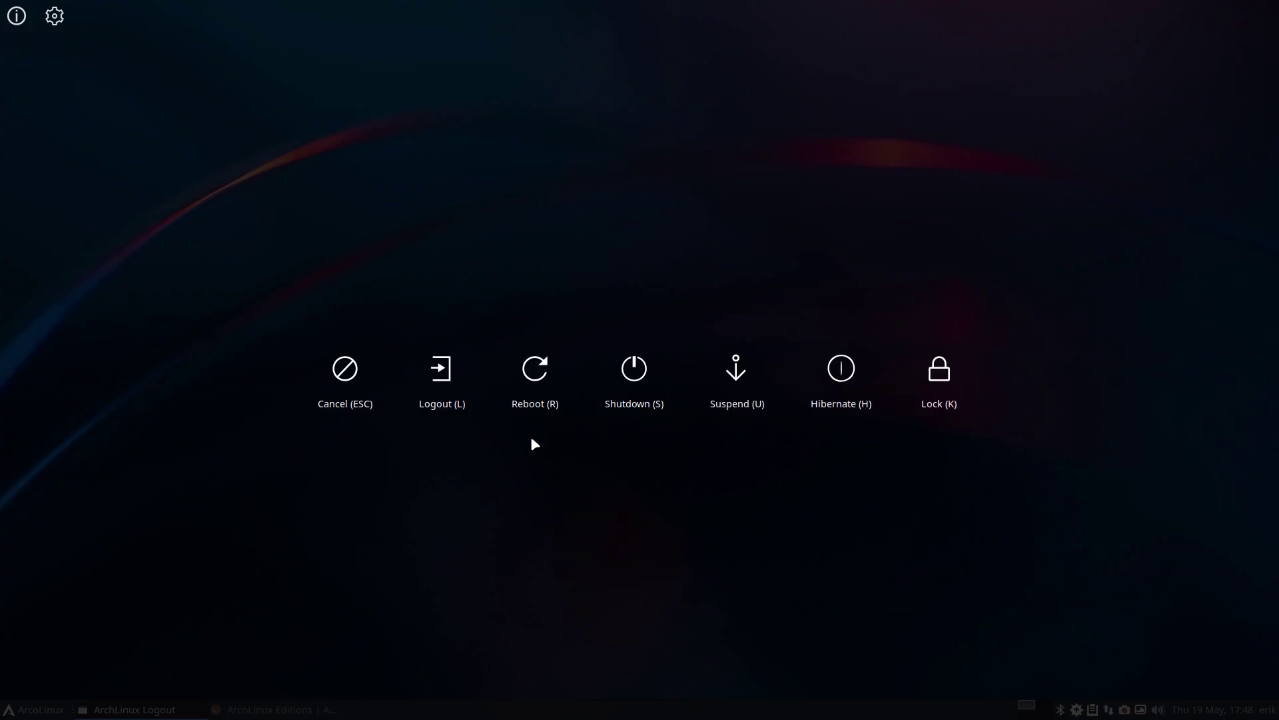
key("Escape")
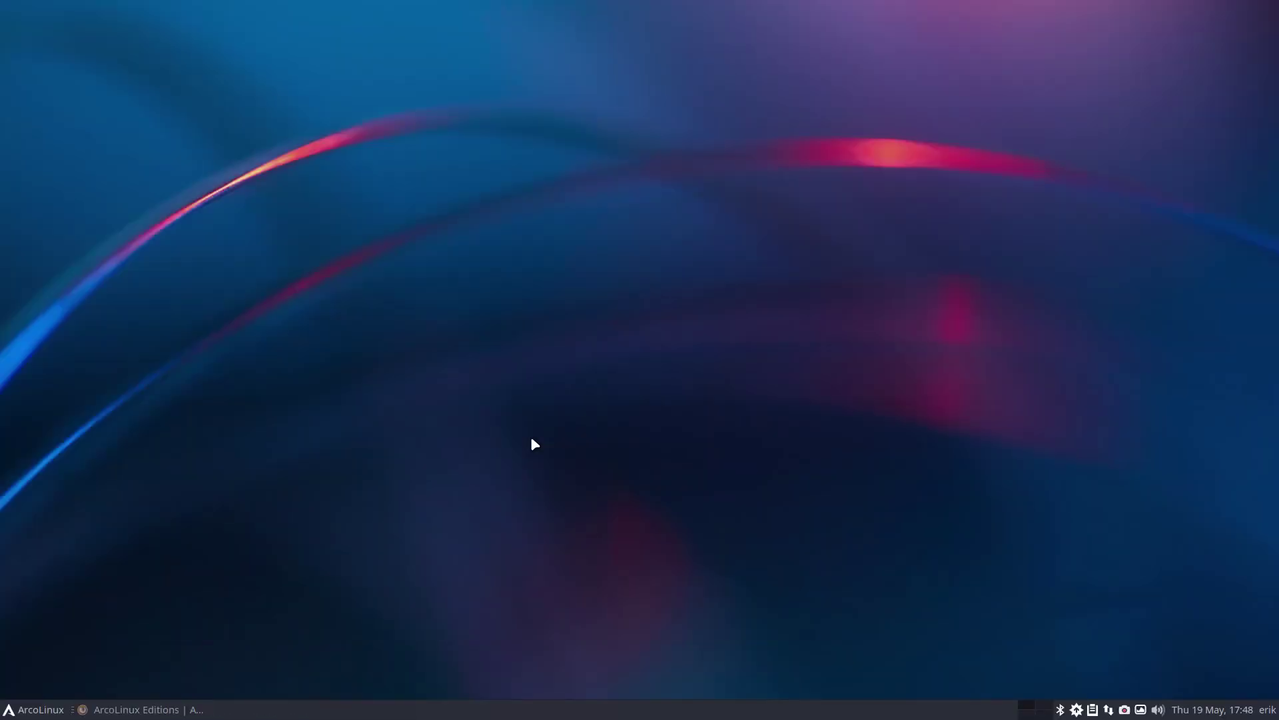
- Open and close the Whisker Menu, then type skel in a new terminal and close it
left_click(23, 711)
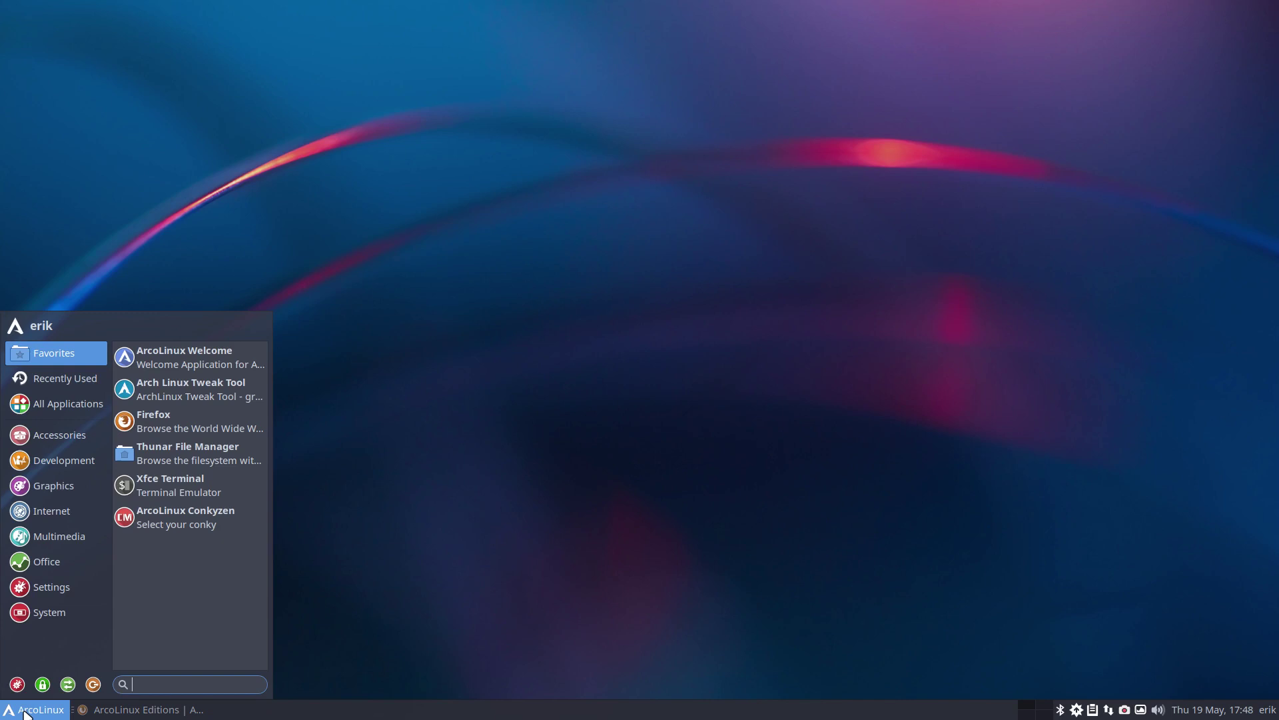
left_click(486, 498)
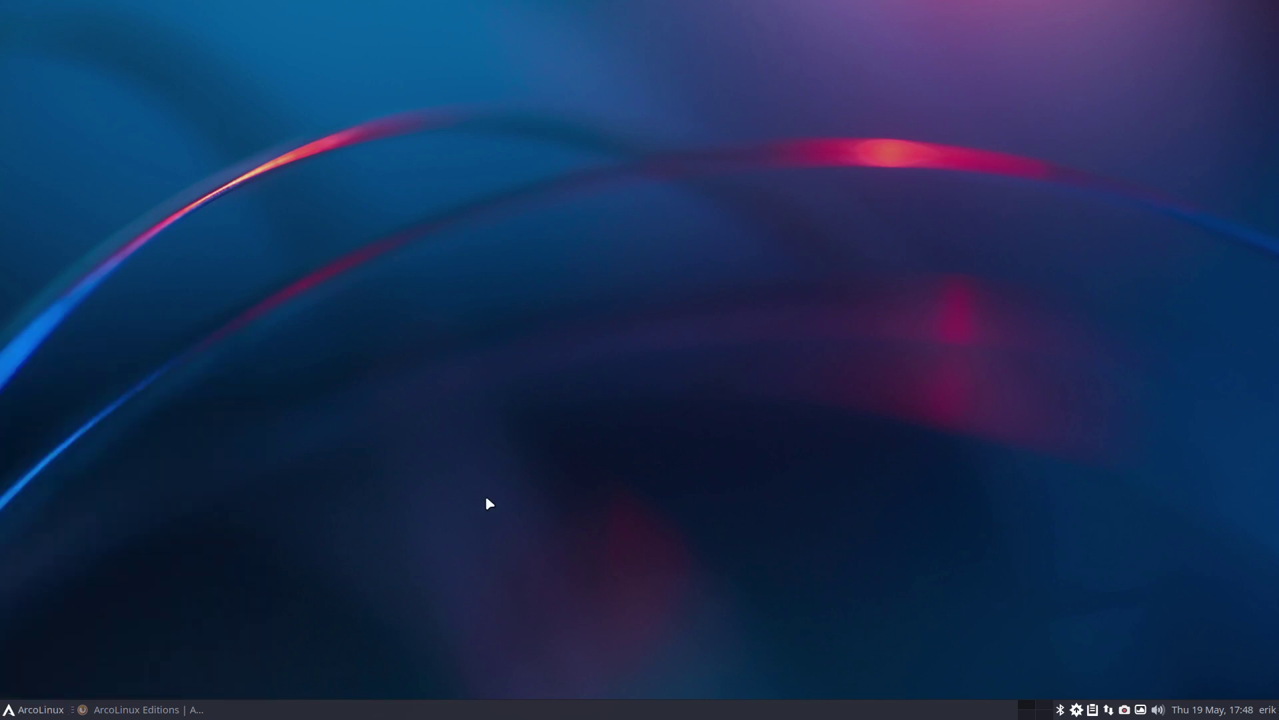
key("super+Return")
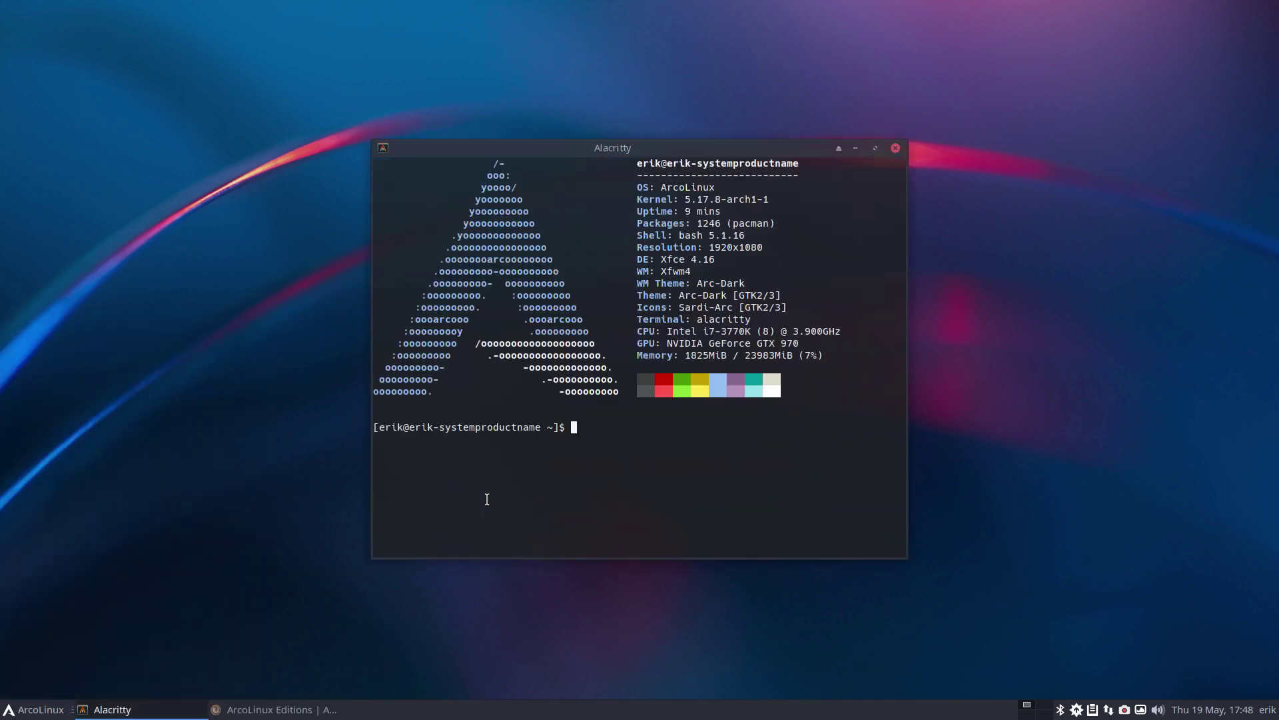
type("skel")
left_click(895, 148)
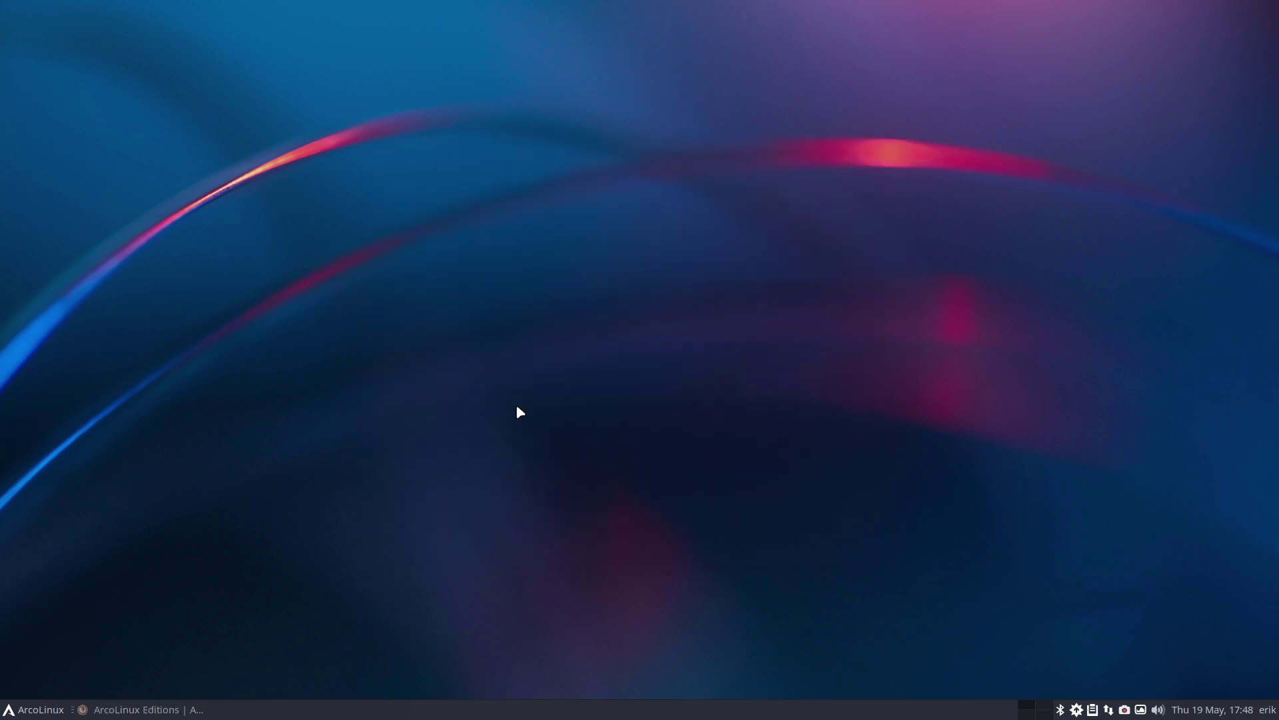
- Restore Firefox and load arcolinux.com in a new tab
left_click(150, 710)
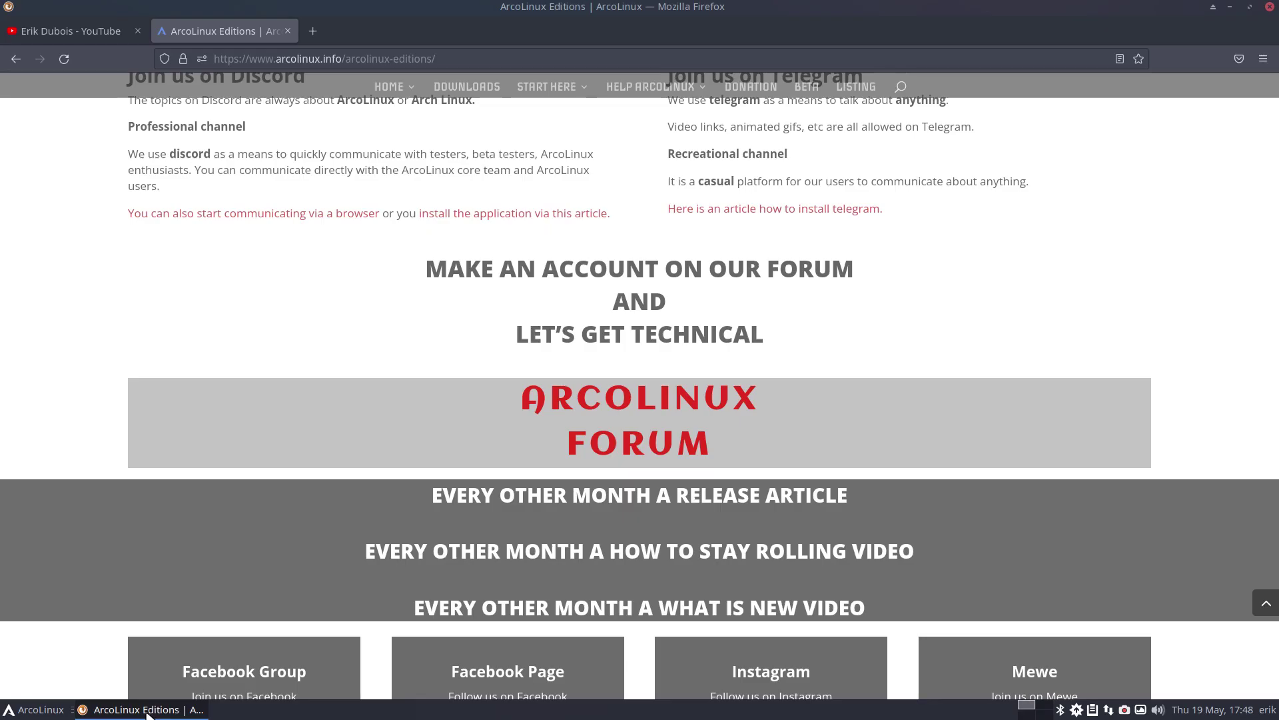
left_click(313, 31)
type("arc")
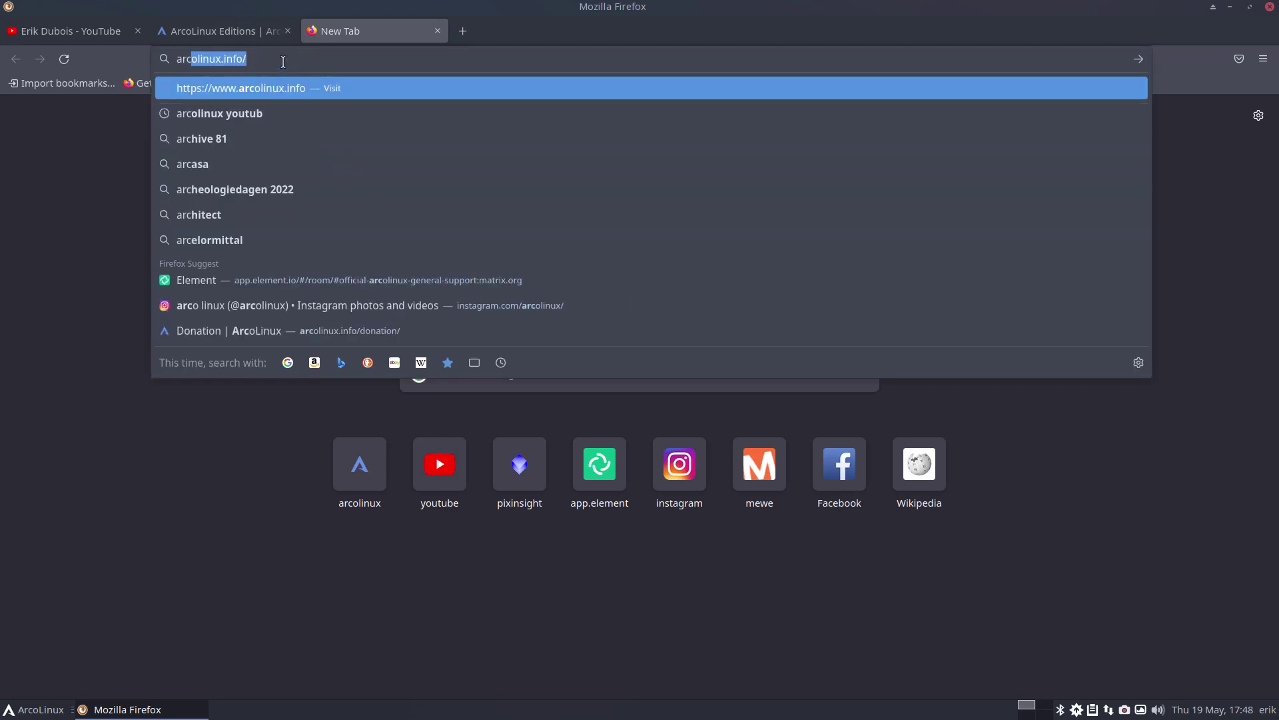
type("olinux.com")
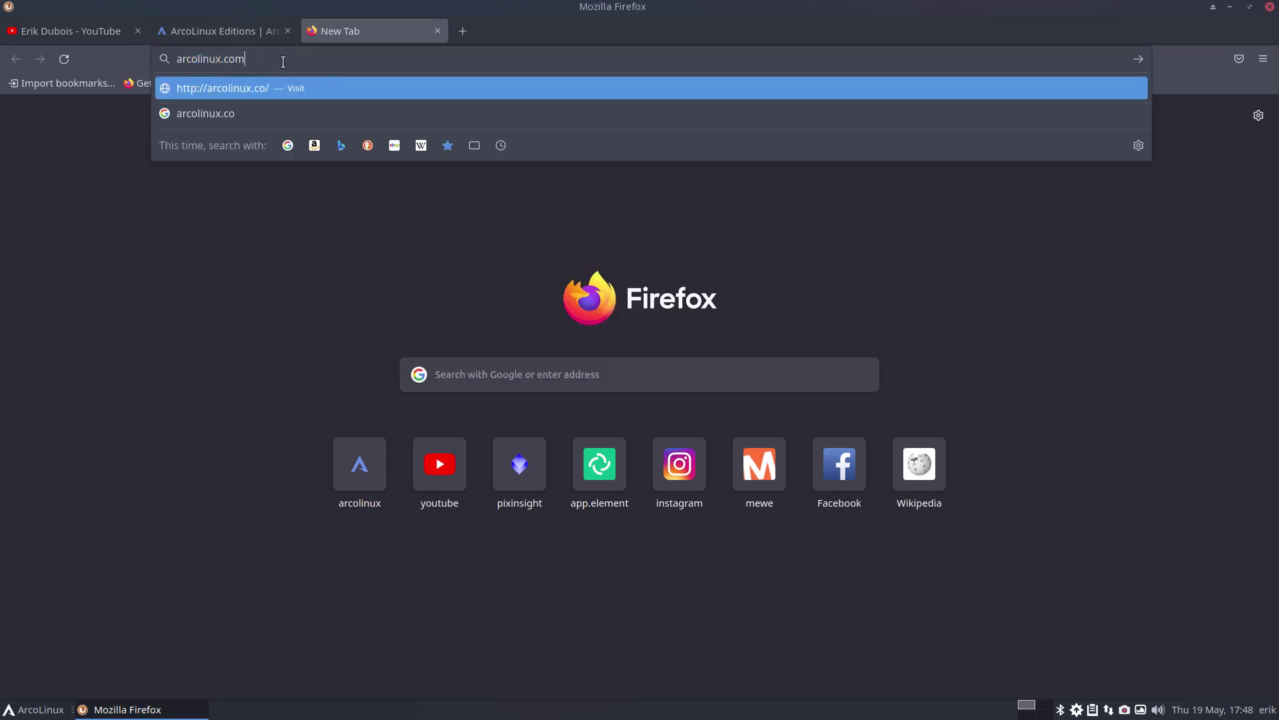
key("Return")
- Open the 'Updating your system with skel and still keeping your own settings' article, then minimize Firefox
scroll(535, 309, "down", 6)
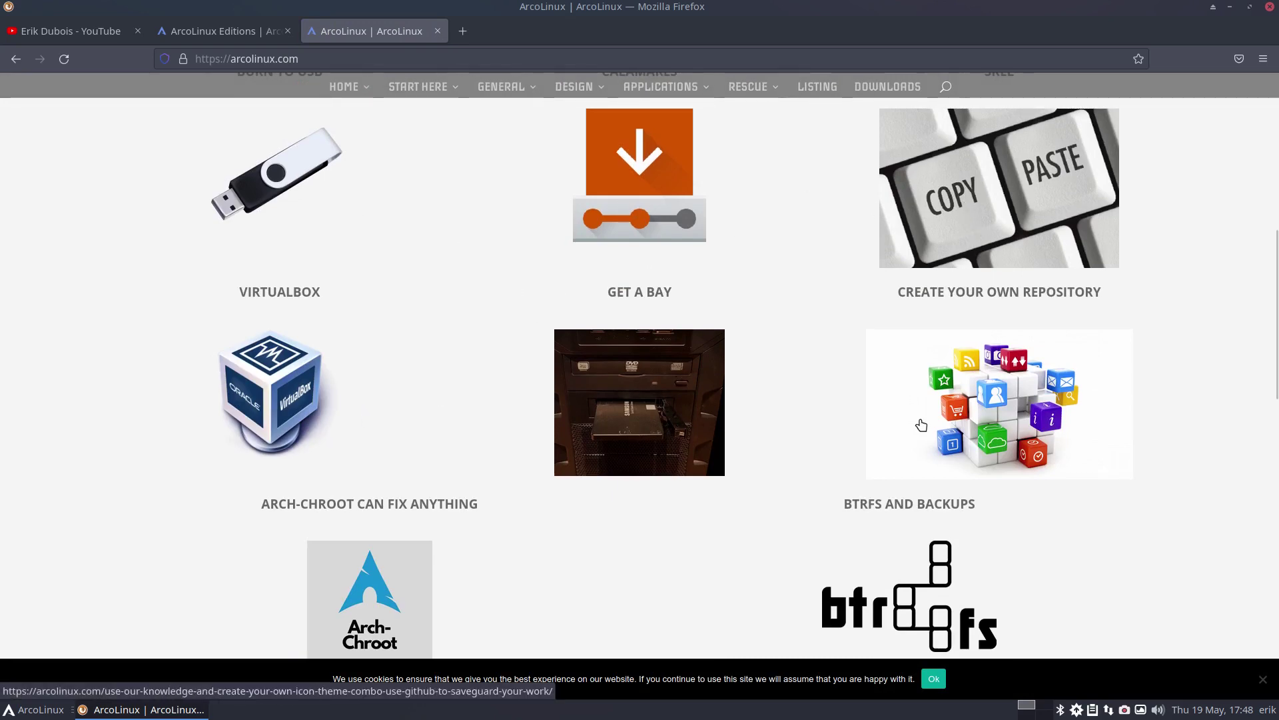
scroll(922, 425, "up", 4)
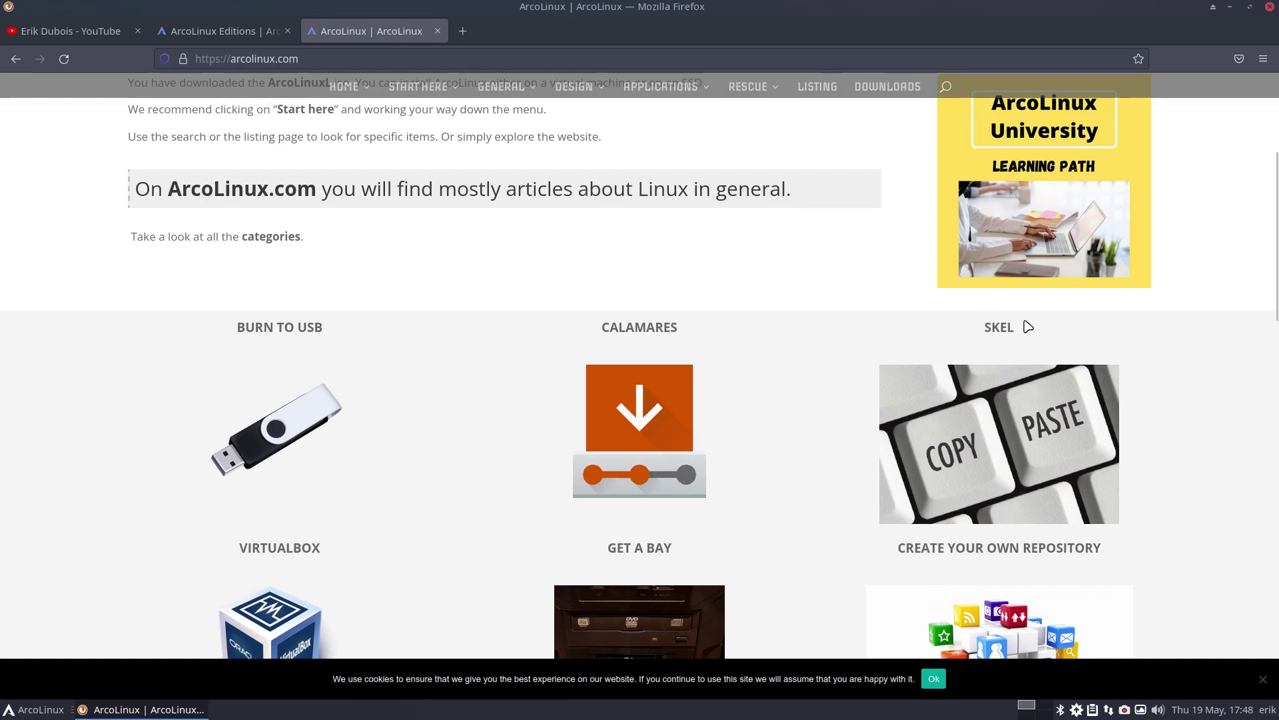
left_click_drag(986, 327, 1023, 331)
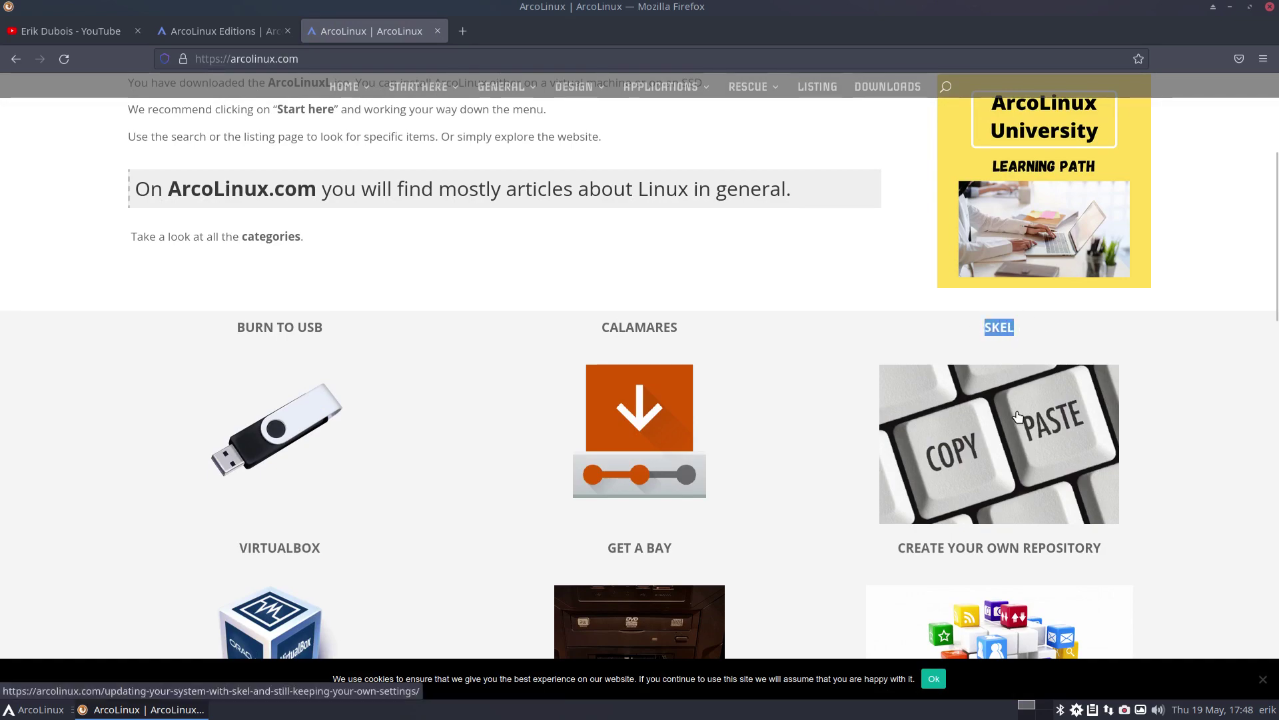
left_click(968, 515)
scroll(552, 360, "down", 12)
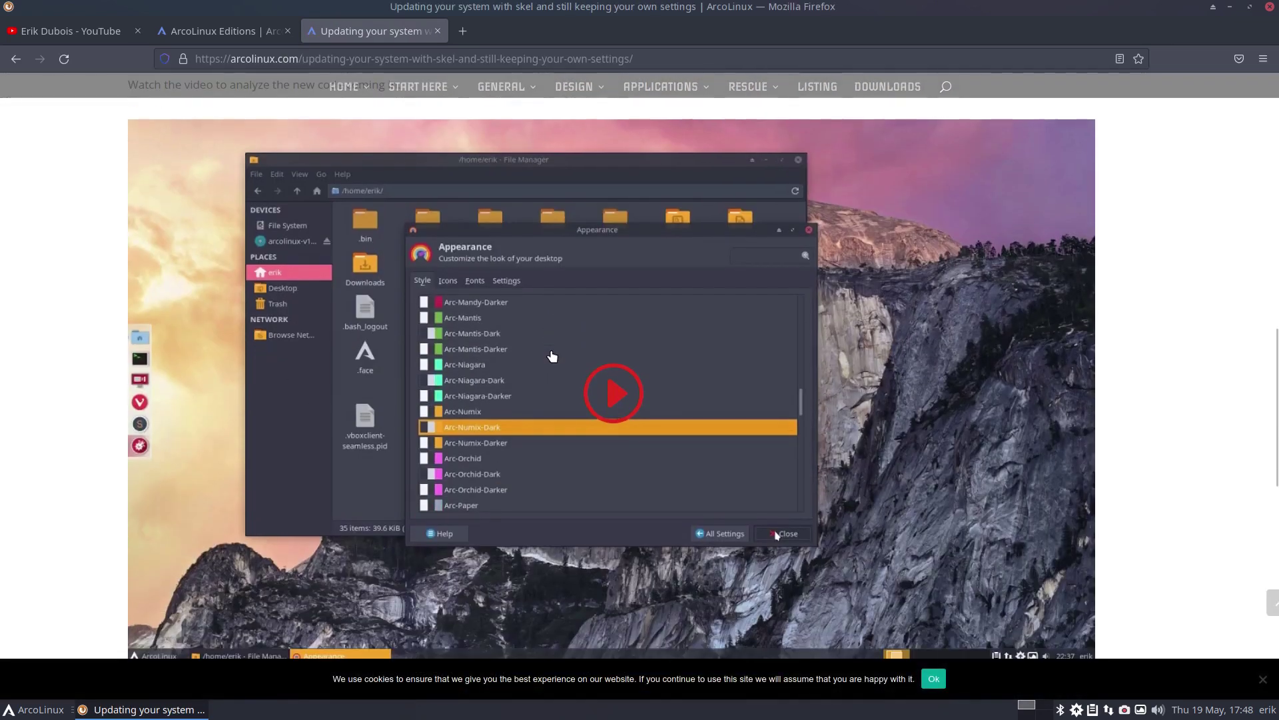
scroll(550, 374, "up", 12)
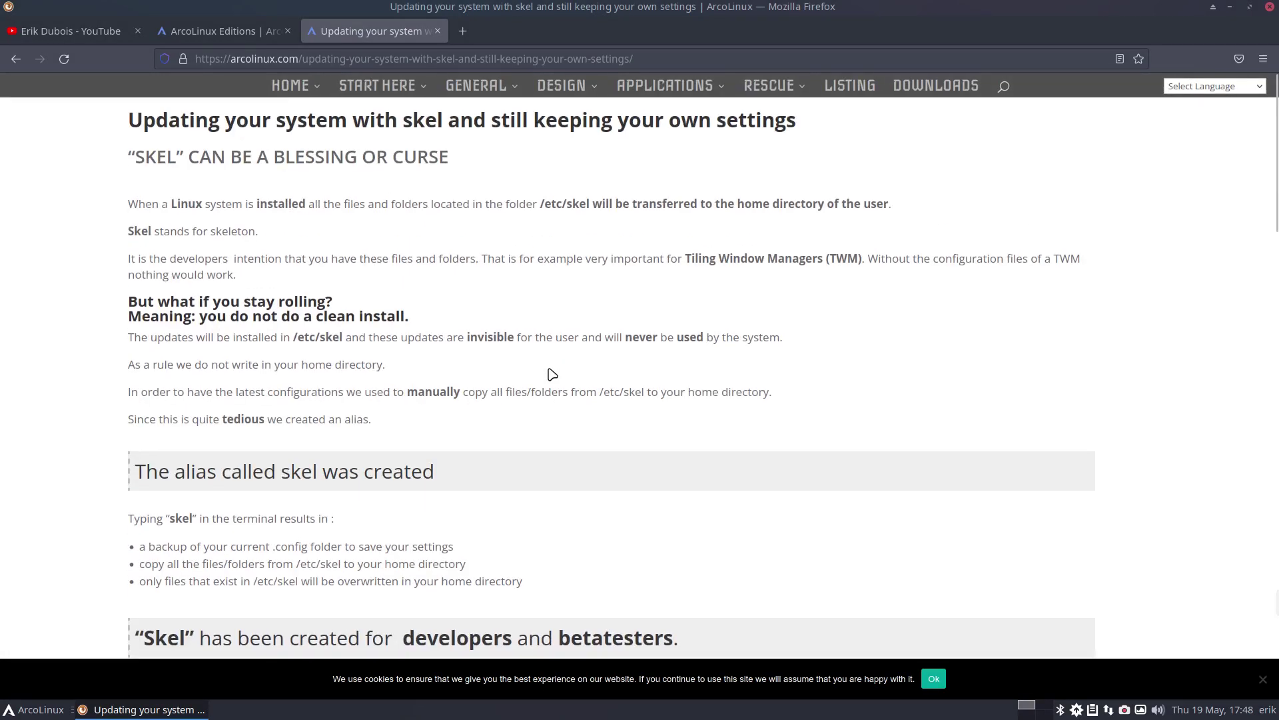
left_click(1230, 6)
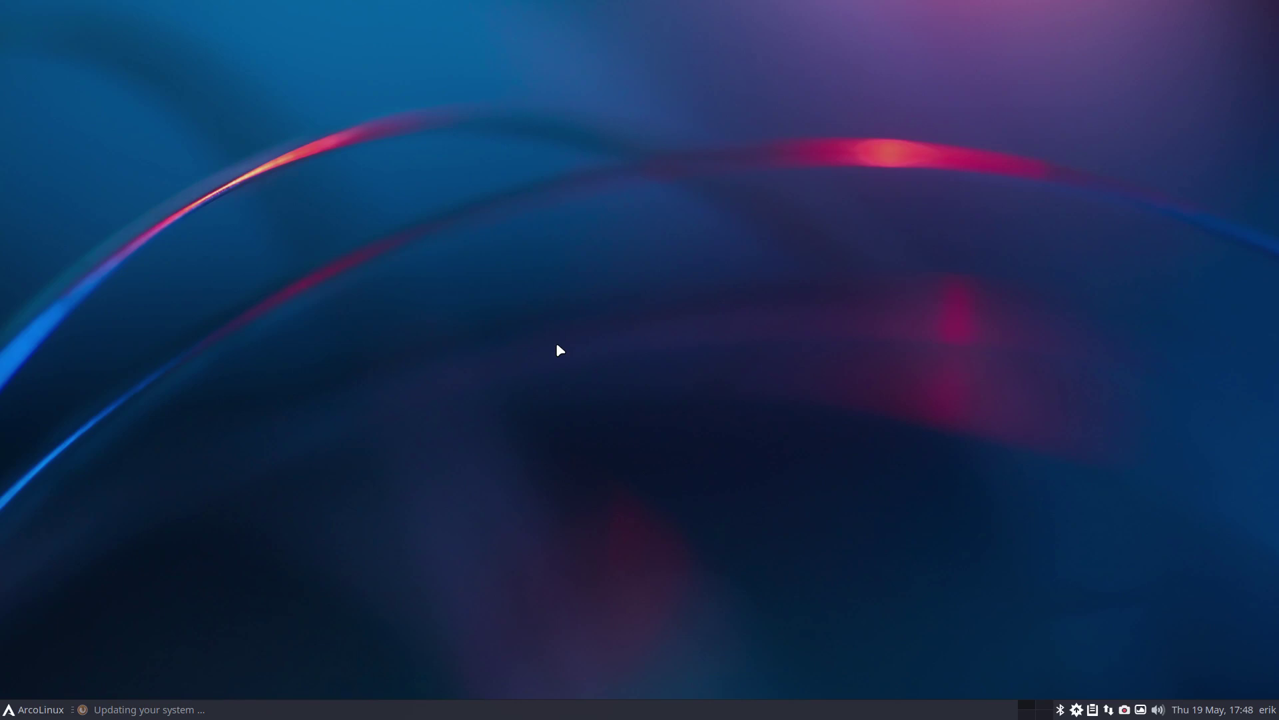
key("super+x")
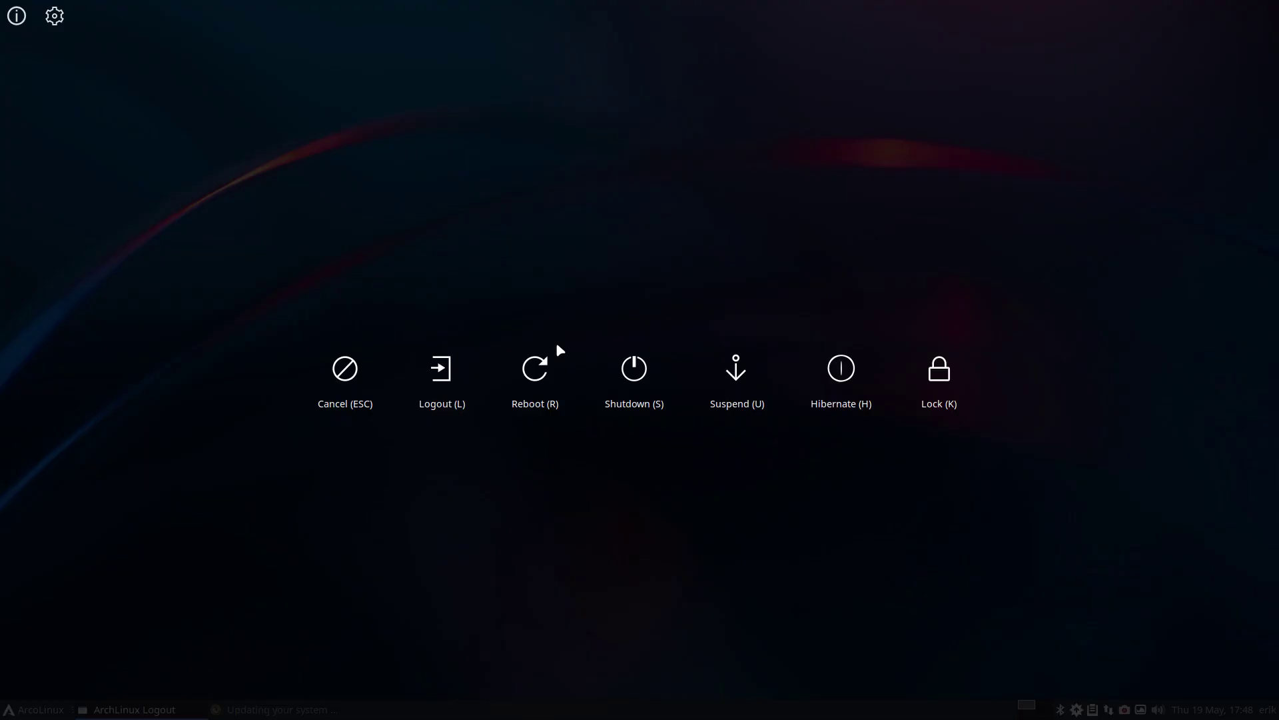
key("Escape")
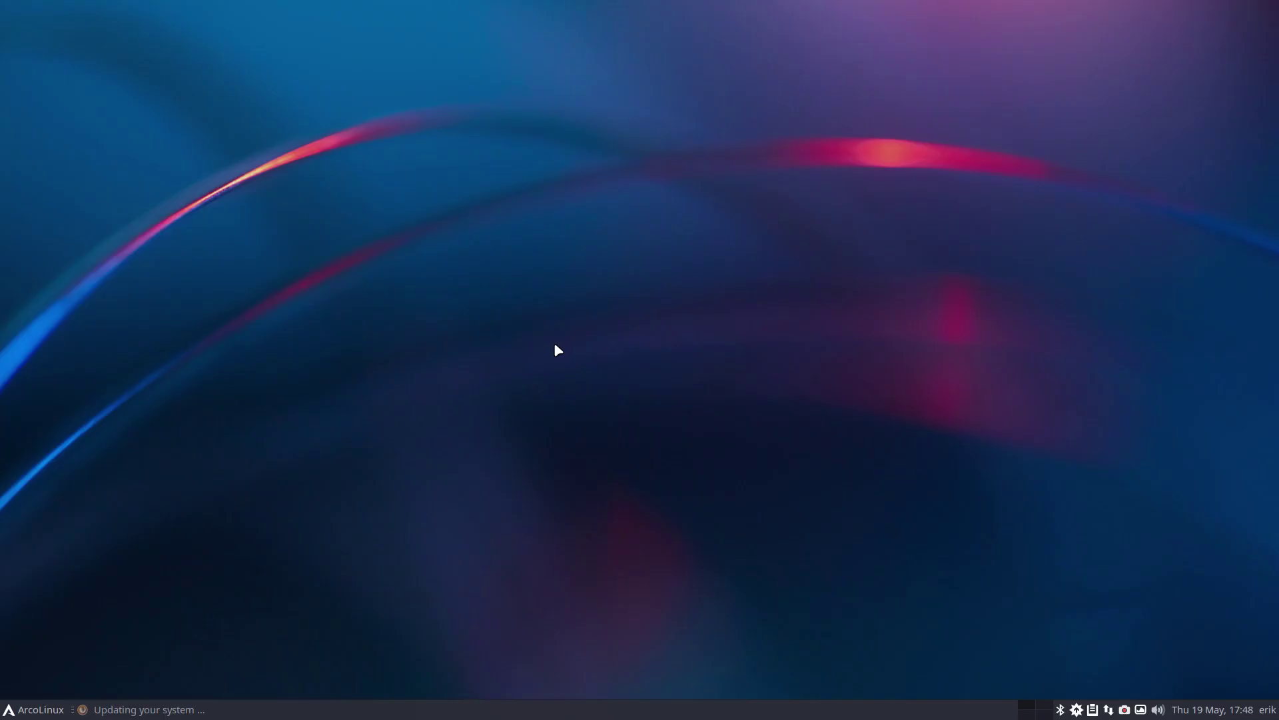
left_click(38, 712)
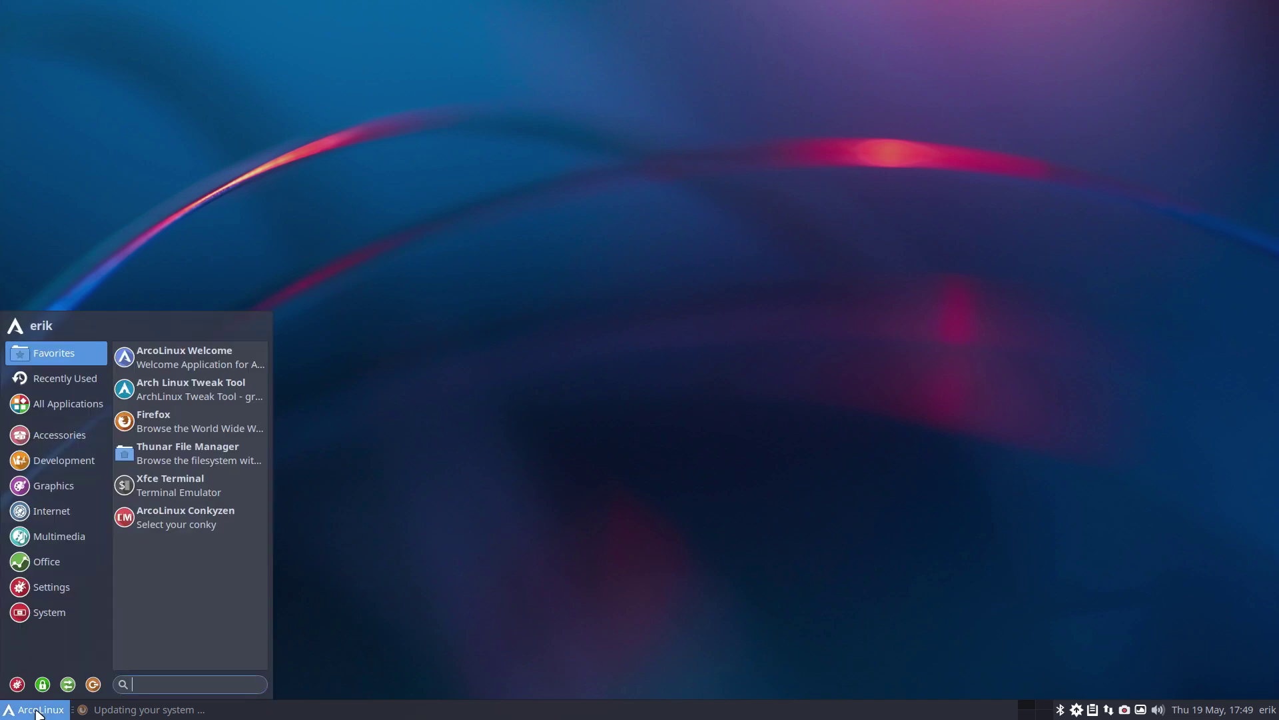
type("key")
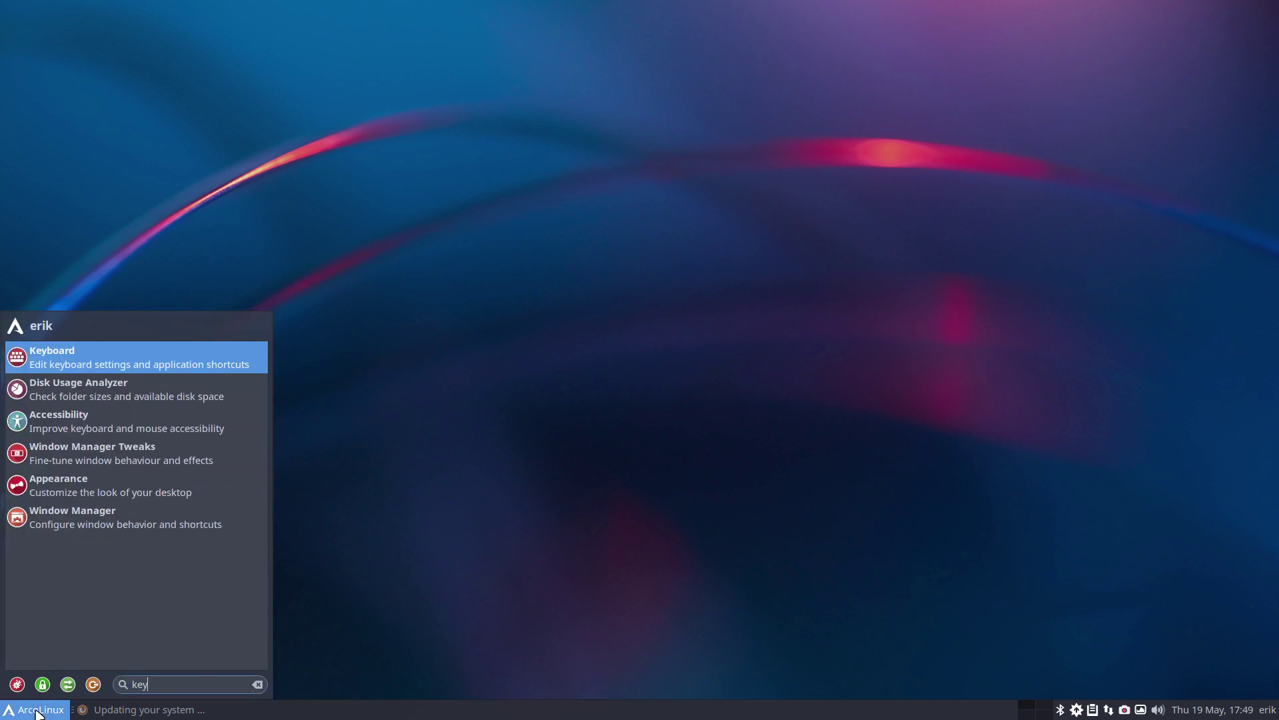
left_click(221, 360)
left_click(653, 178)
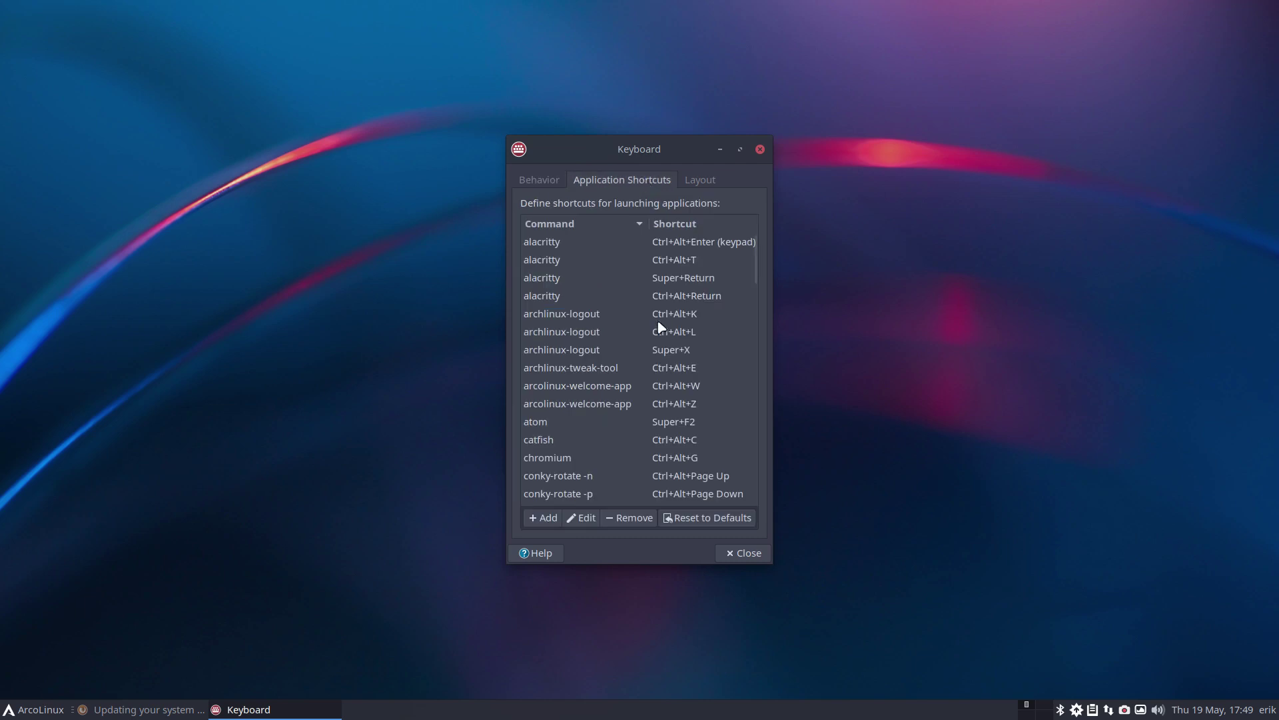
left_click(543, 319)
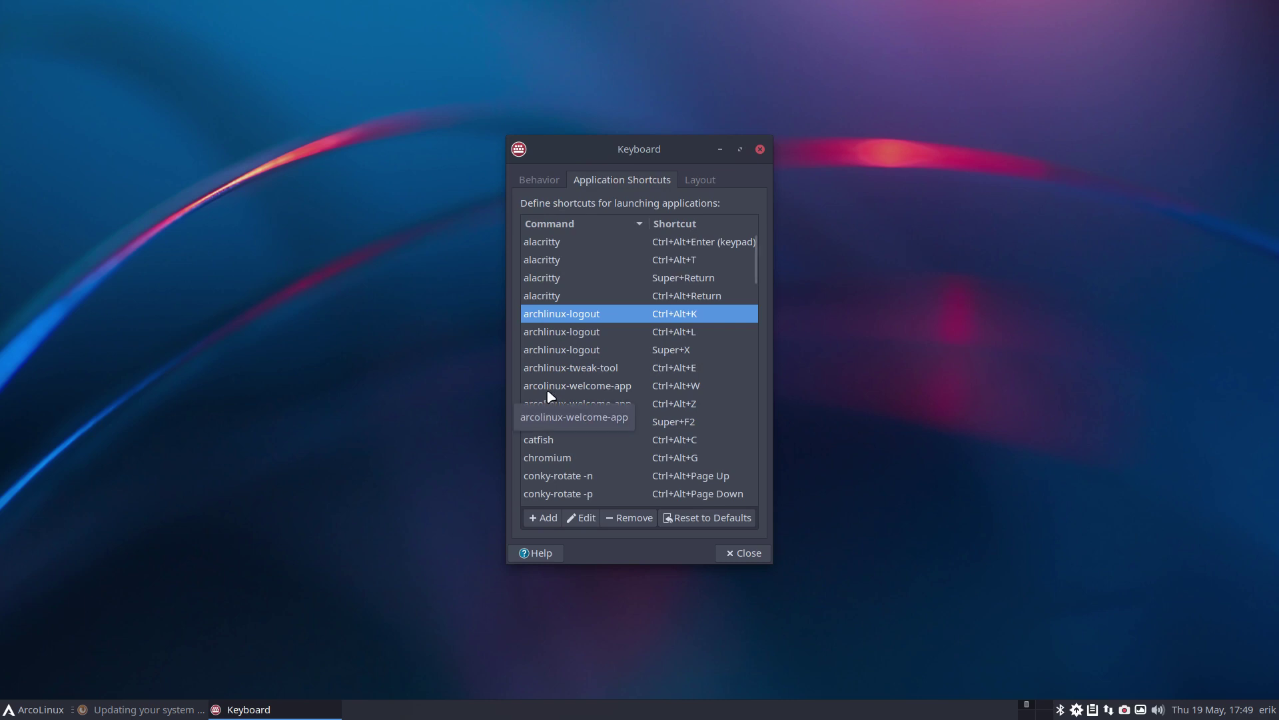
left_click(553, 333)
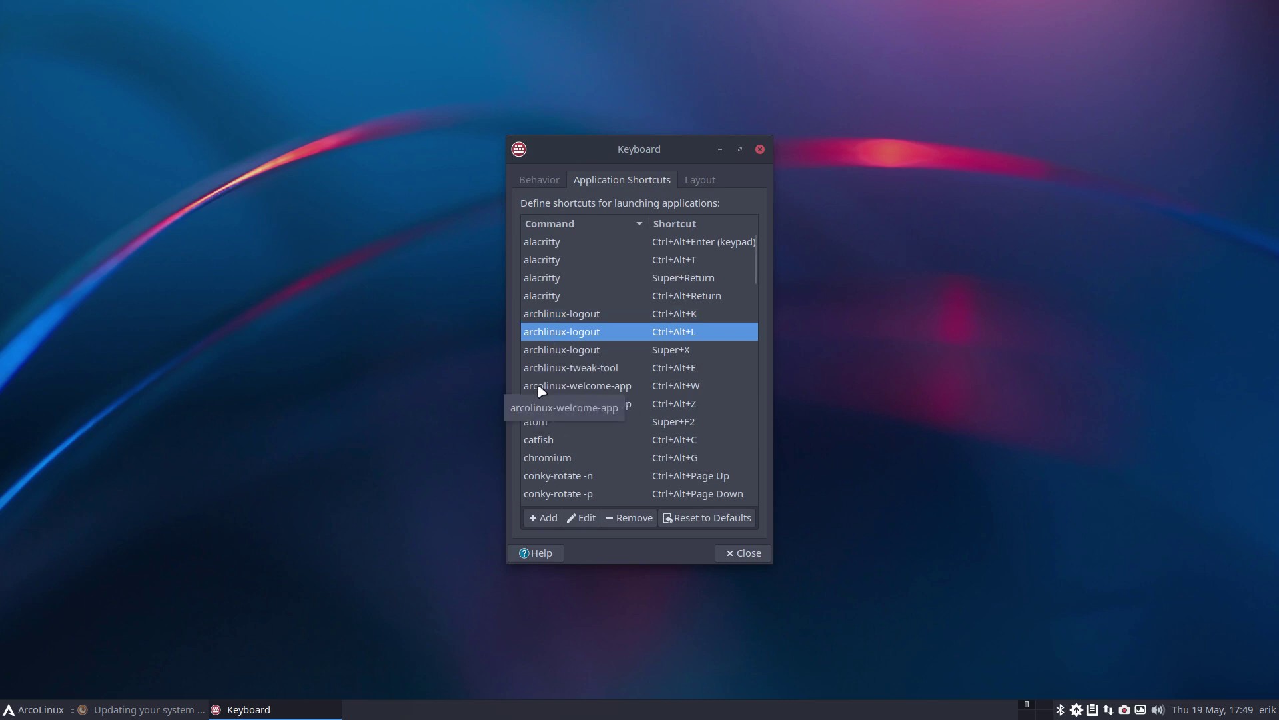
left_click(560, 351)
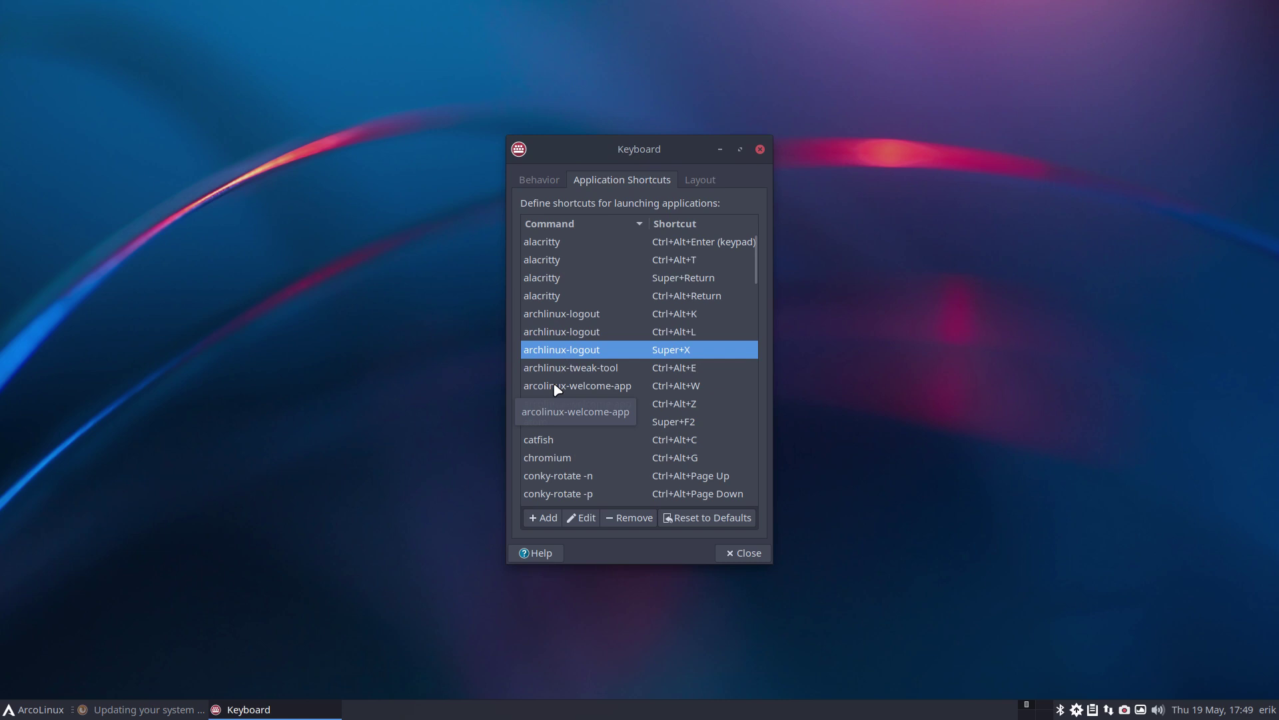
left_click(564, 371)
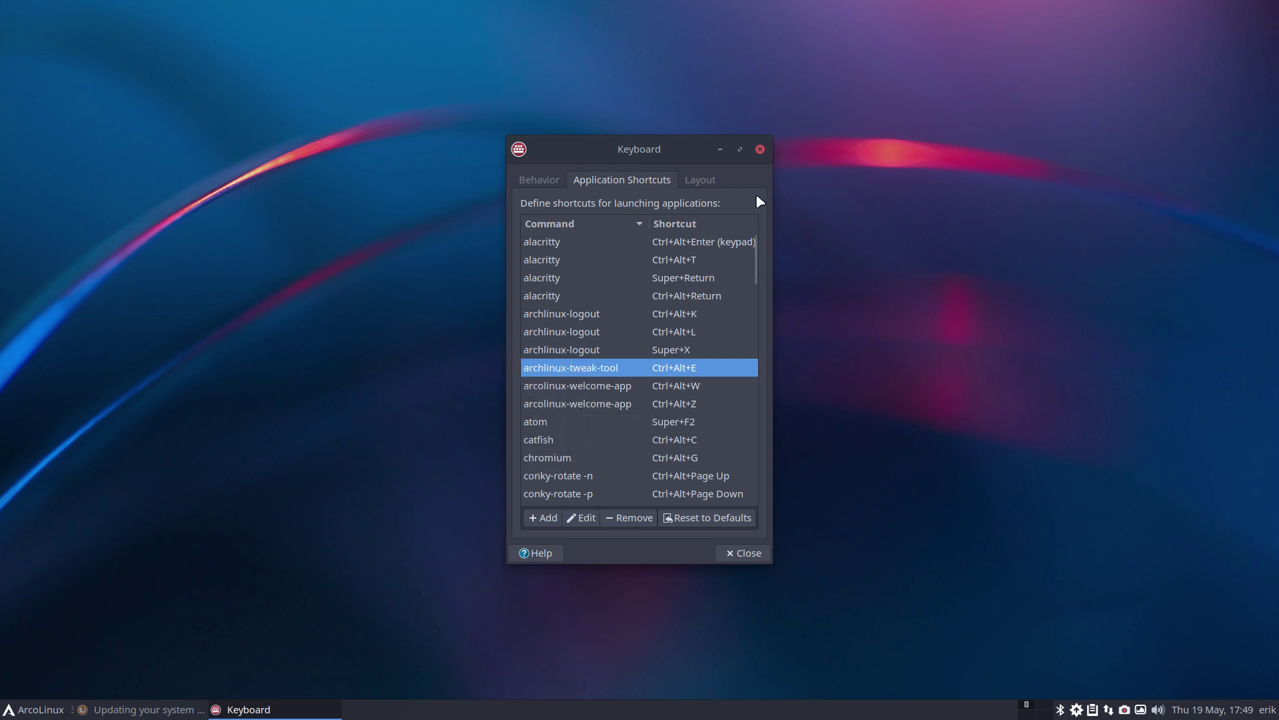
left_click(761, 149)
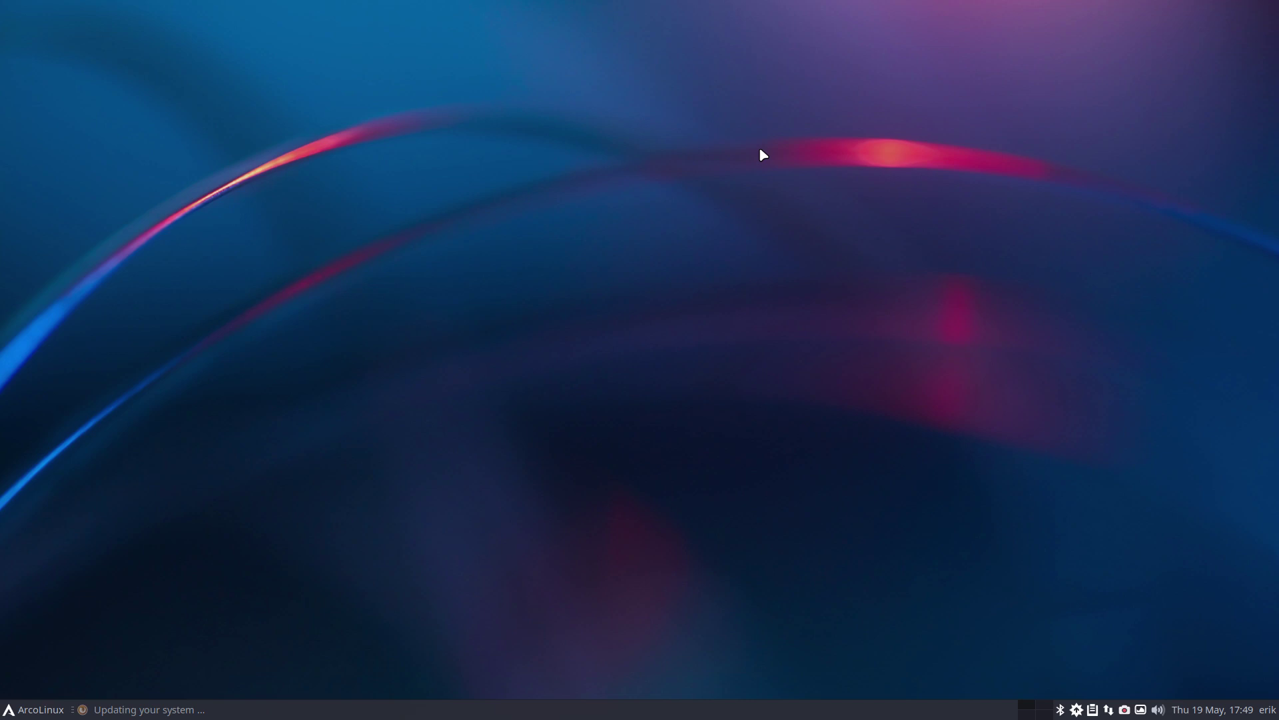
- Launch archlinux-logout from the Whisker Menu's Lock button, then dismiss the logout overlay with Esc
left_click(30, 709)
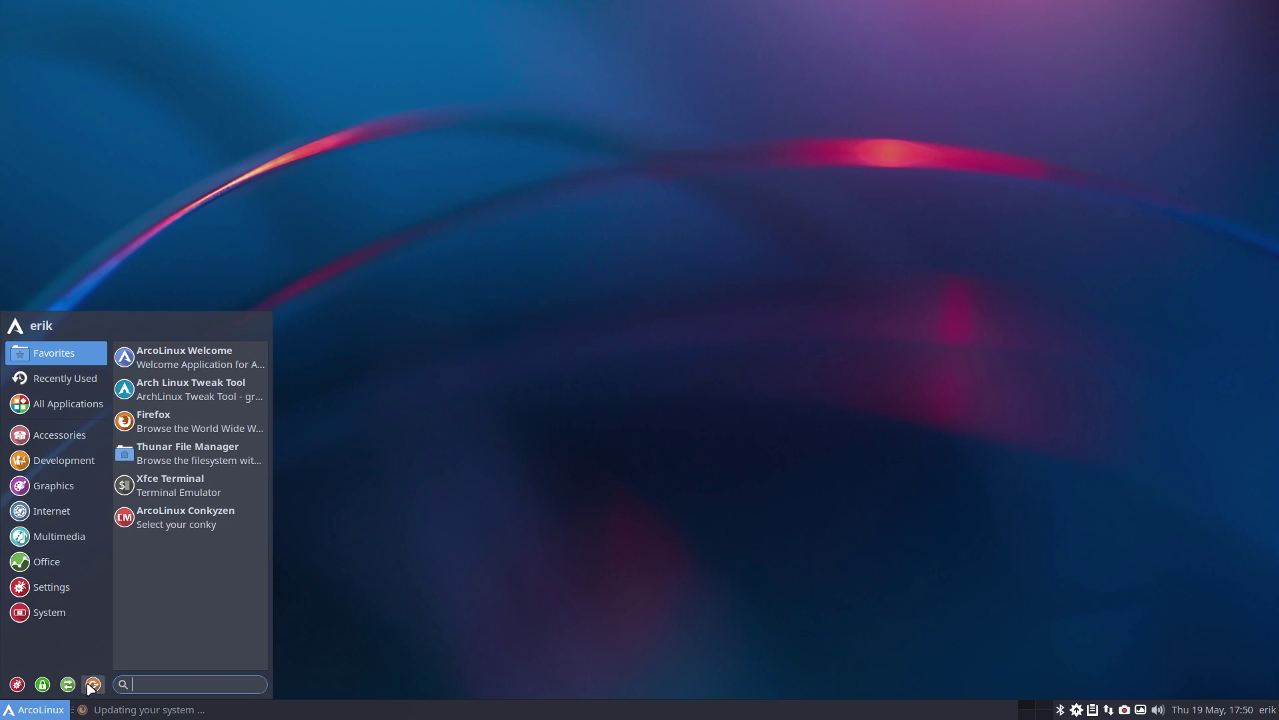
left_click(43, 685)
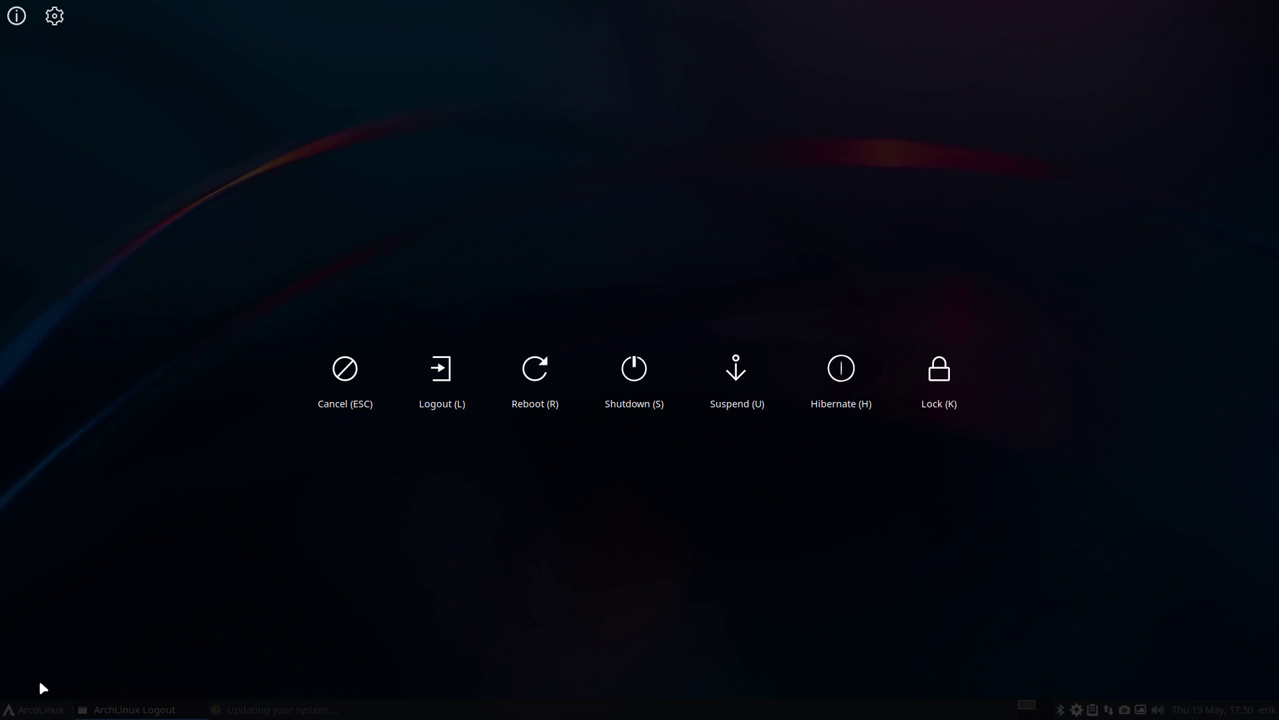
key("Escape")
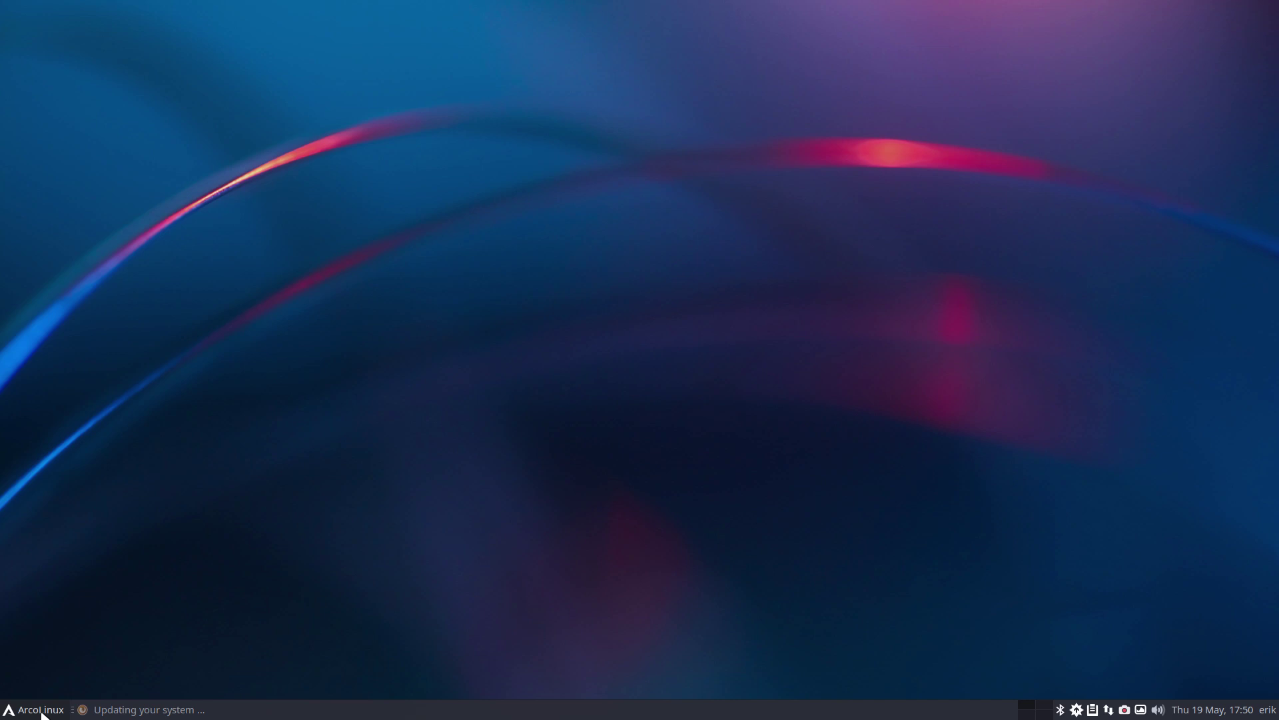
- Open and close the Whisker Menu, then leave it open on Favorites
left_click(41, 710)
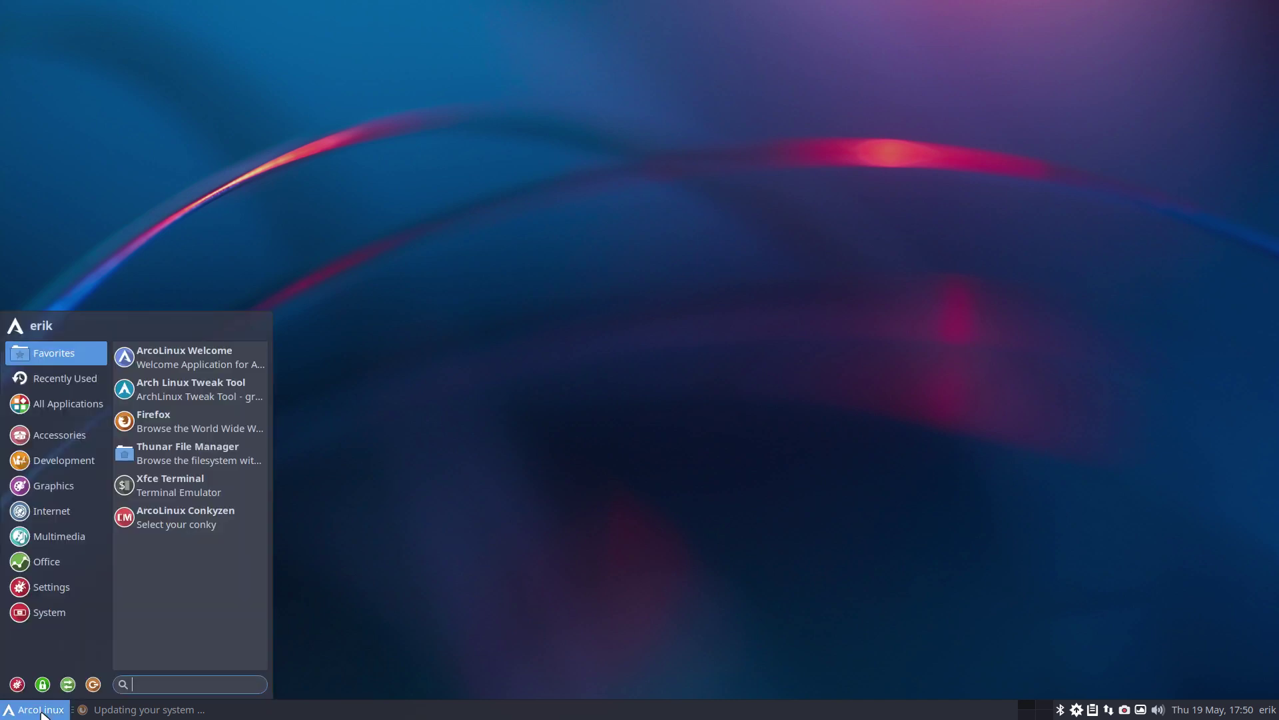
left_click(335, 588)
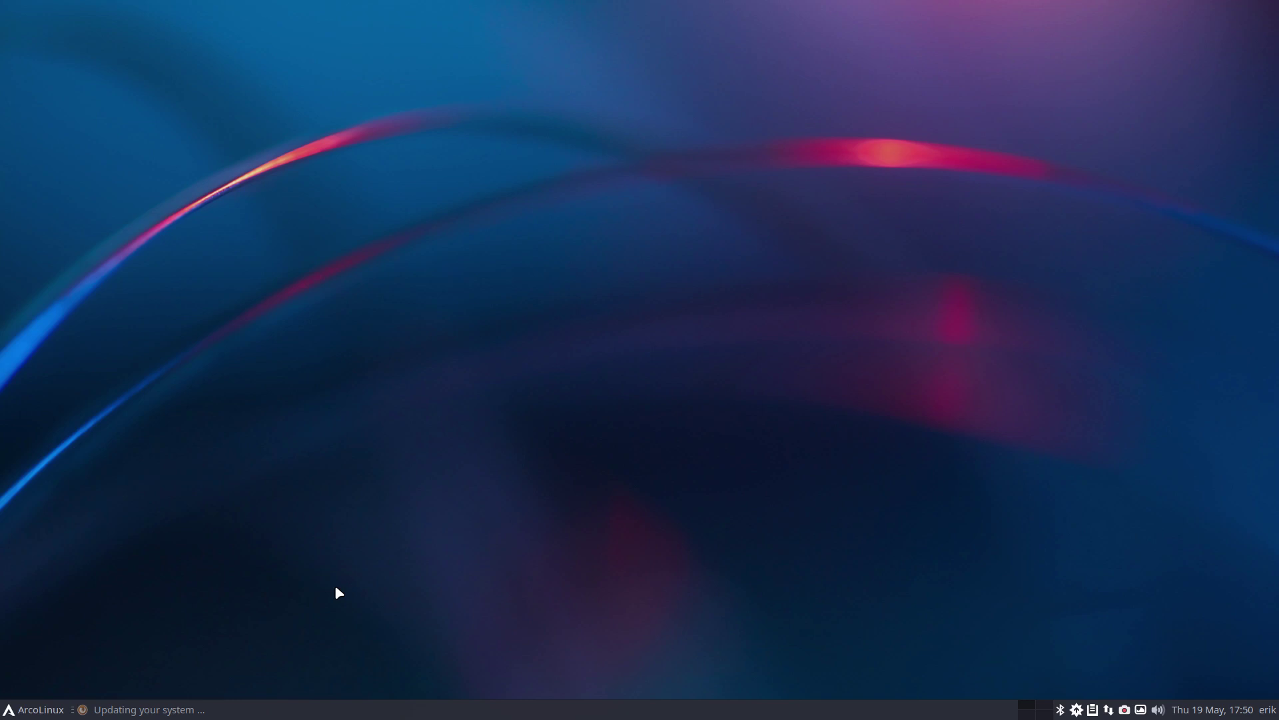
left_click(53, 715)
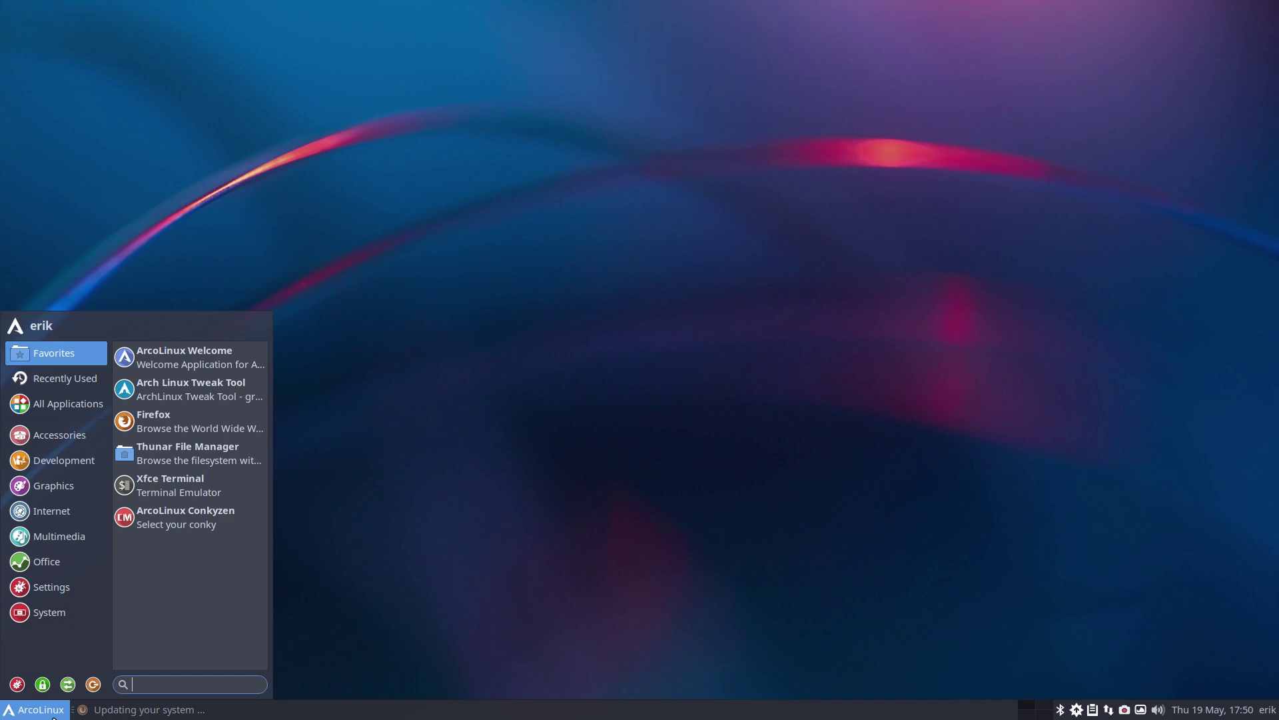
- Close the menu, highlight the skel 'blessing or curse' heading, and minimize Firefox
left_click(371, 573)
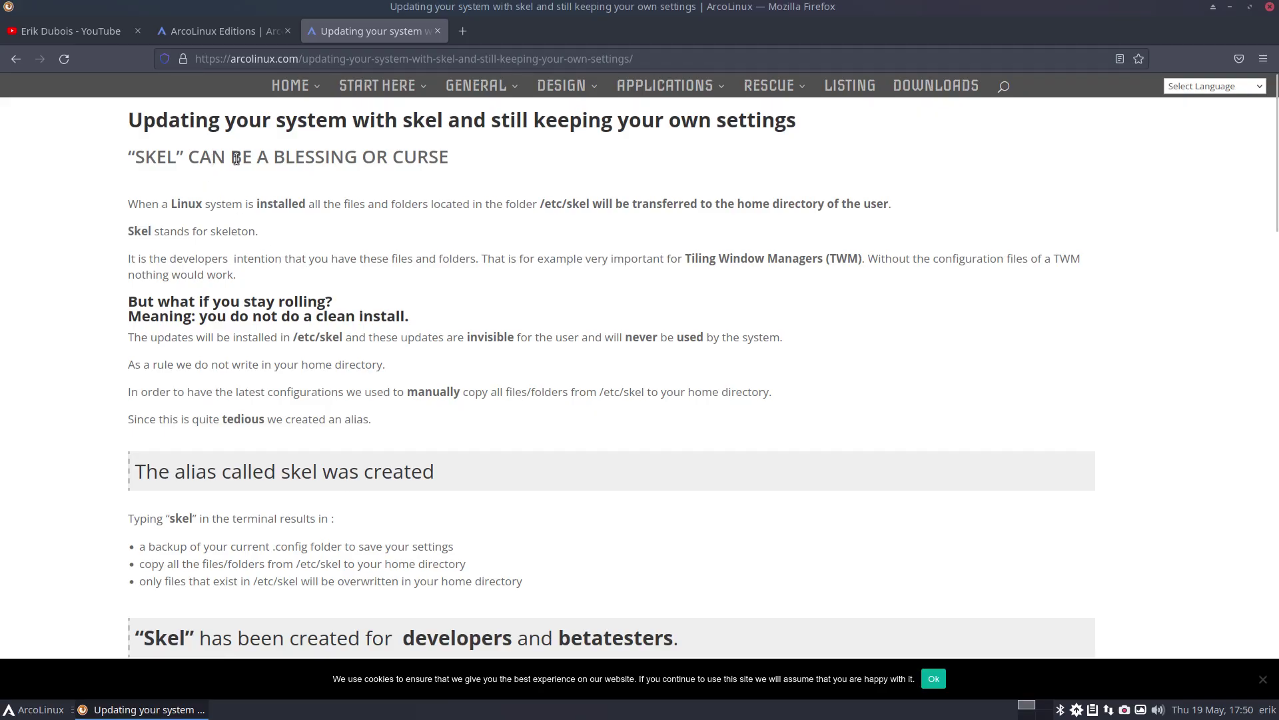
left_click_drag(212, 158, 499, 158)
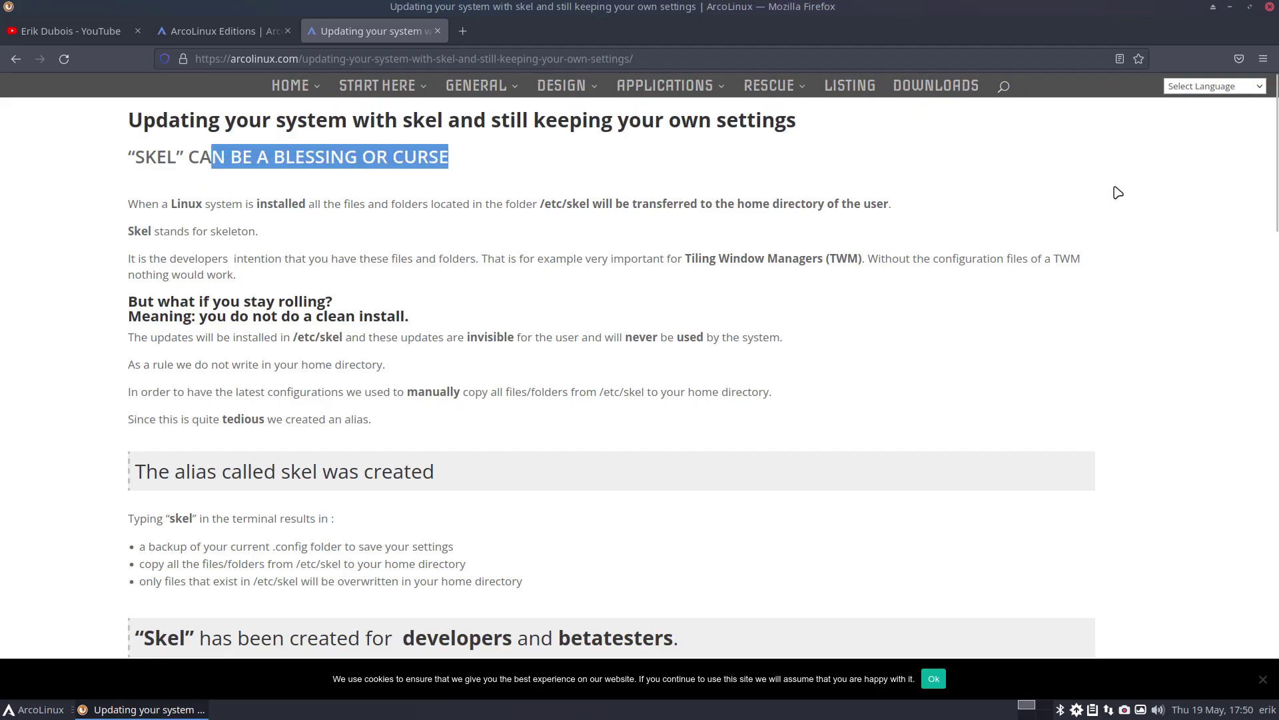
left_click(1230, 7)
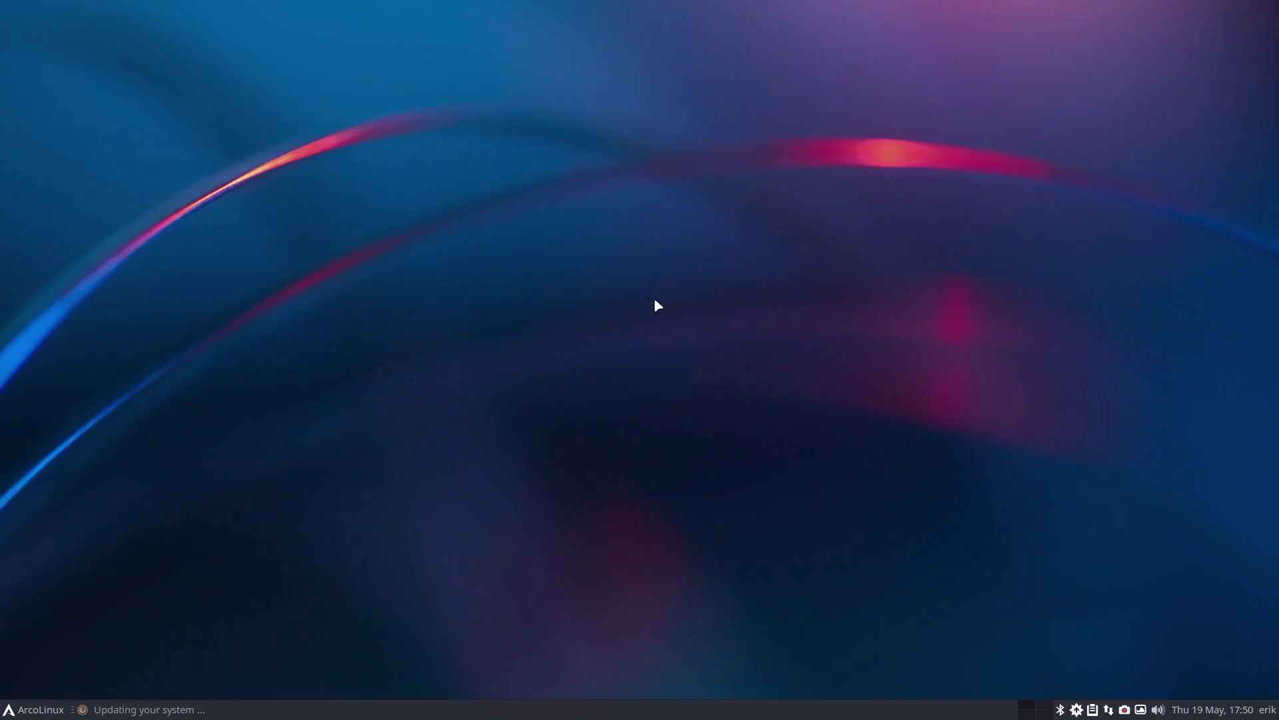
- Open a terminal and Thunar, then delete the seven .config-backup folders from home
key("ctrl+alt+t")
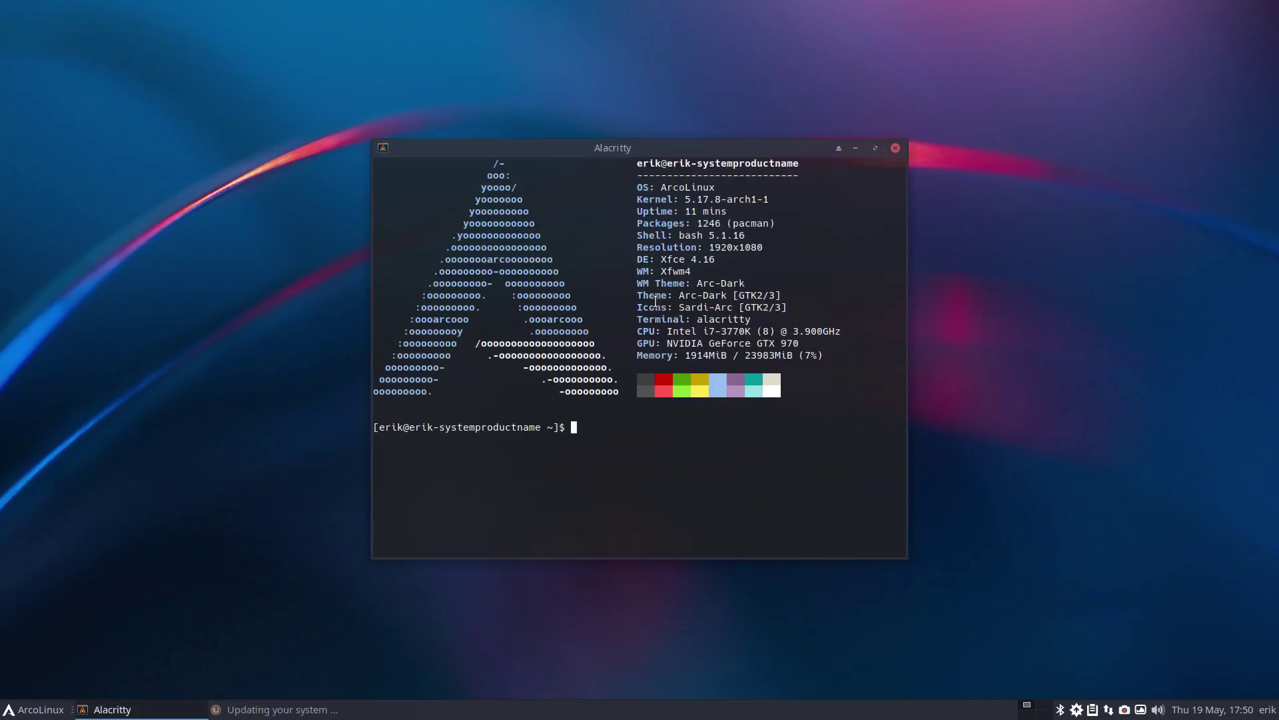
key("super+e")
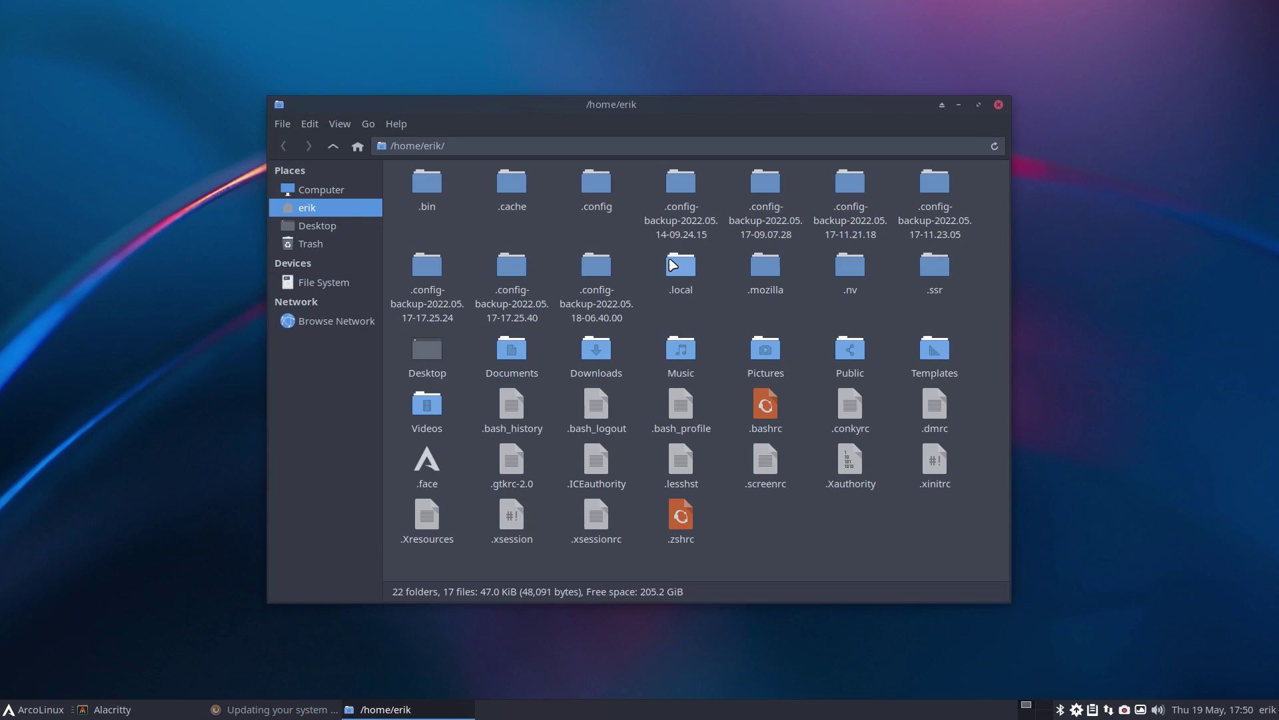
left_click(680, 183)
left_click(600, 275, "shift")
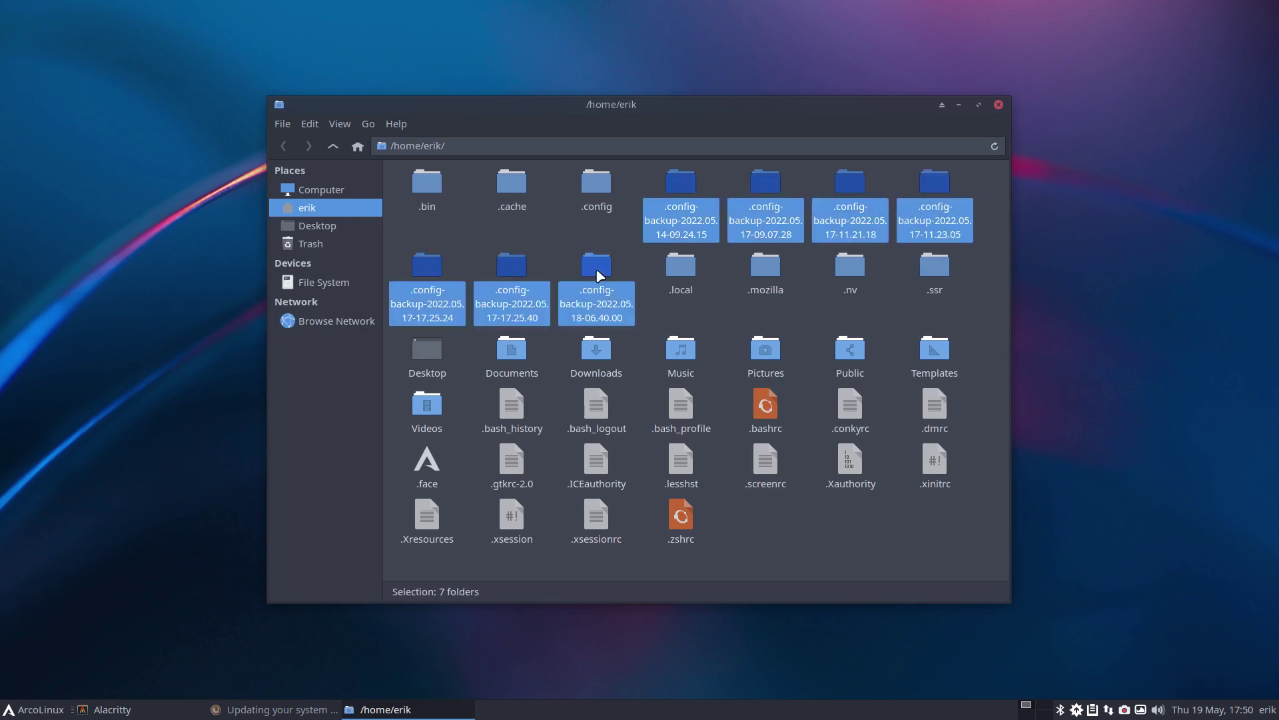
key("Delete")
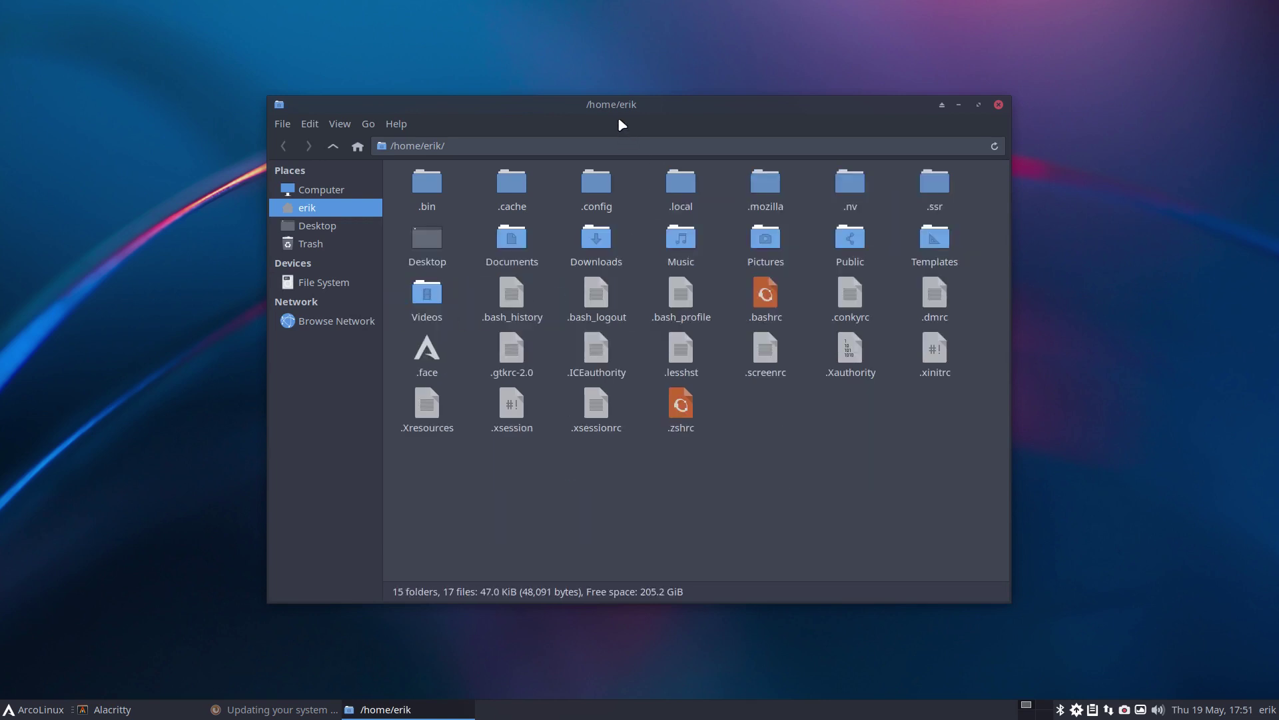
- Place Thunar top-left and the terminal bottom-right, then open the .config folder
left_click_drag(608, 108, 383, 26)
left_click_drag(794, 151, 915, 259)
double_click(383, 107)
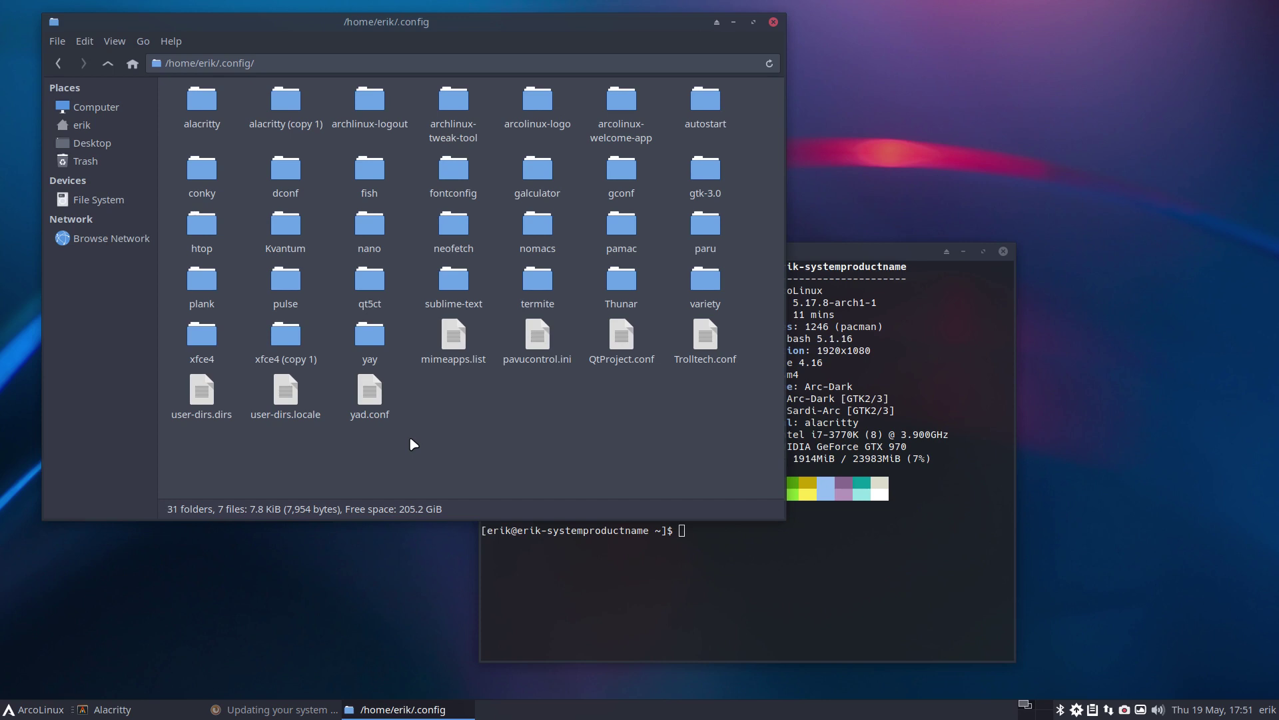
- Run 'alias skel' and highlight its ~/.config check and the /etc/skel source it copies
left_click(692, 555)
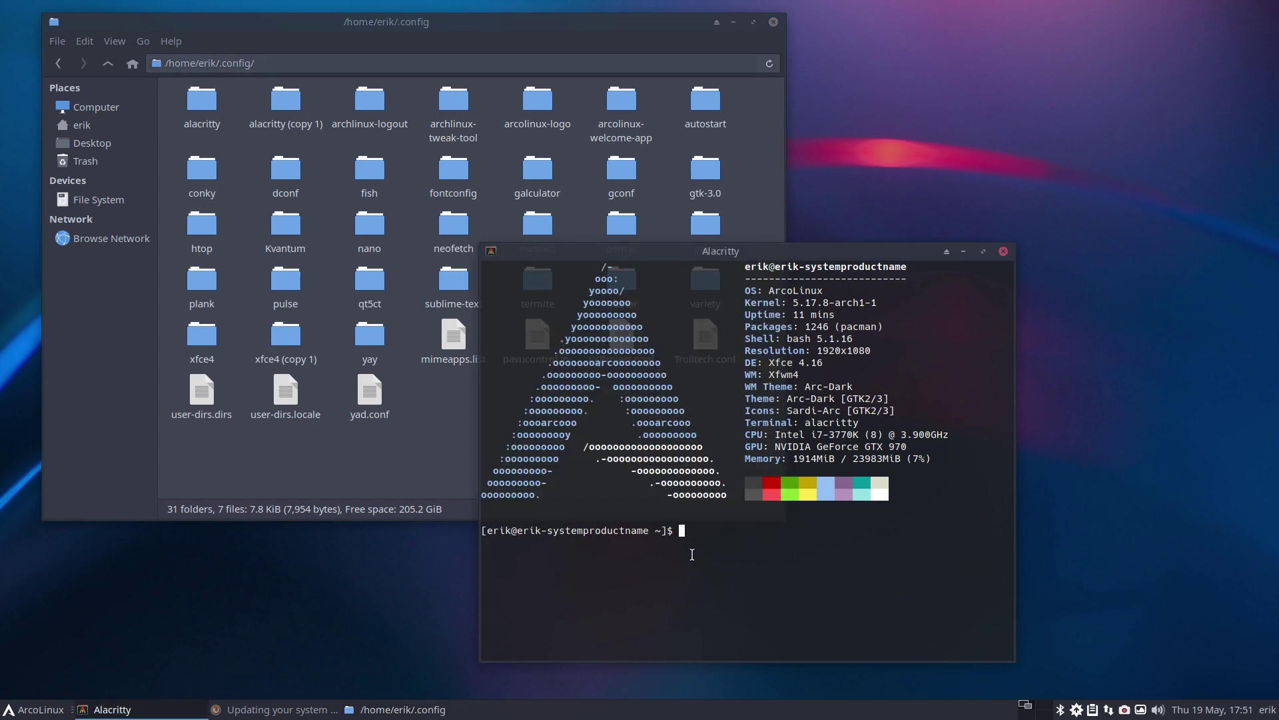
type("alias skel")
key("Return")
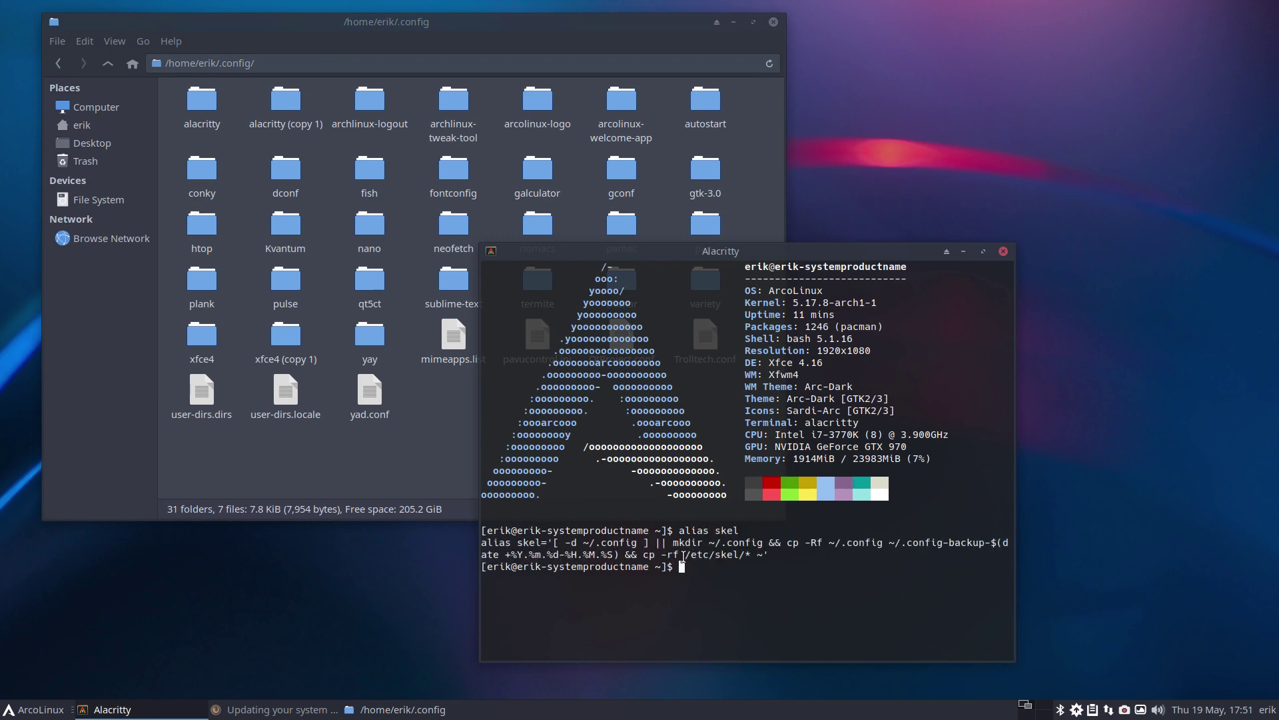
left_click_drag(554, 543, 640, 545)
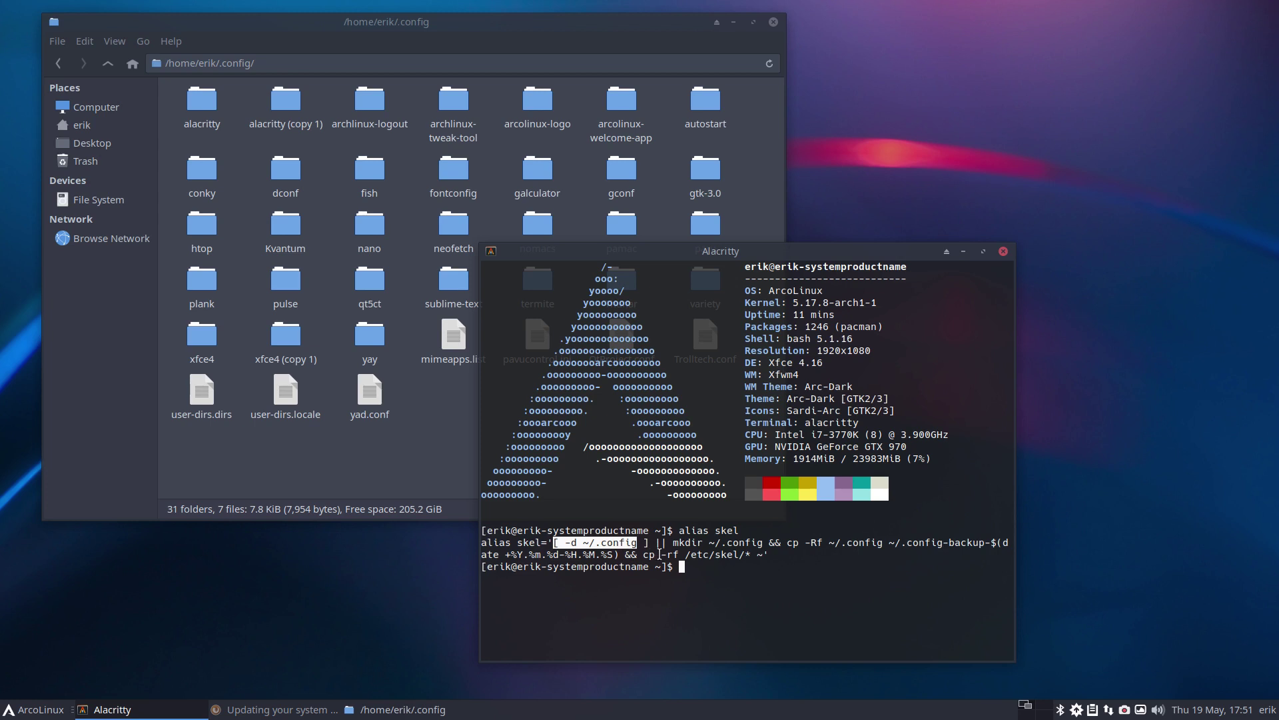
left_click_drag(690, 554, 758, 555)
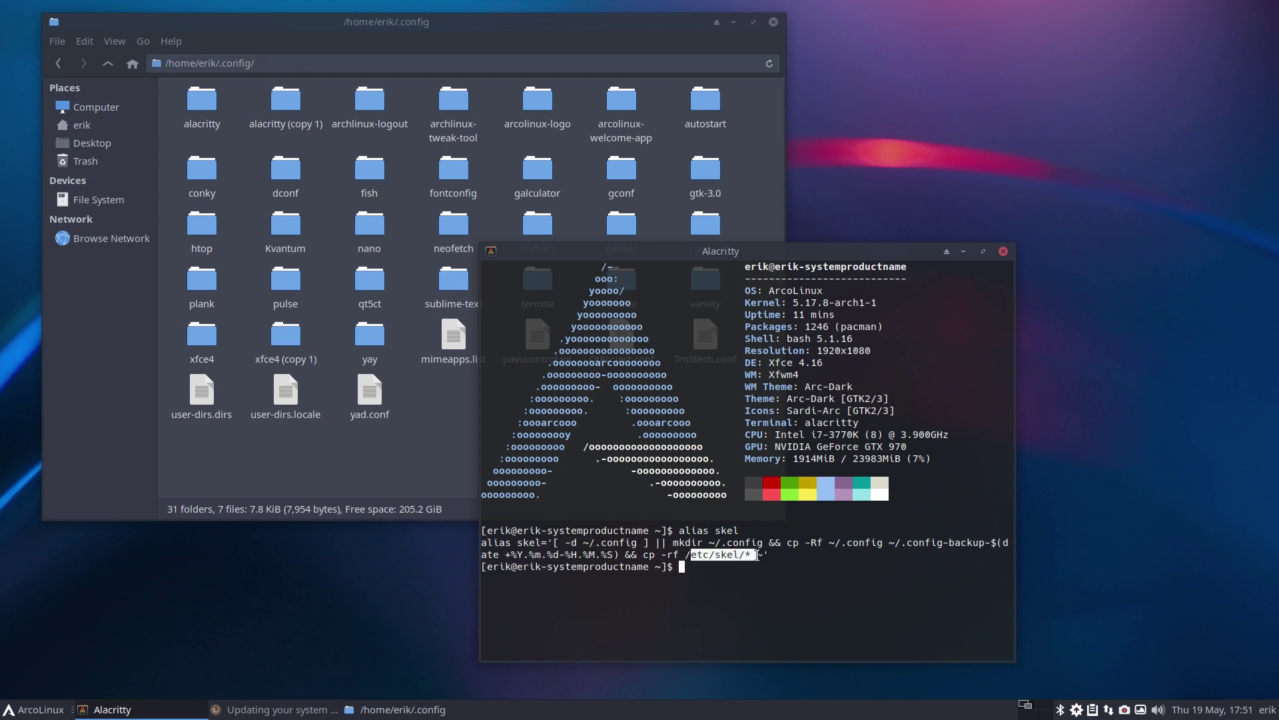
- Move the terminal right and navigate Thunar from File System into /etc/skel
left_click_drag(811, 251, 1062, 204)
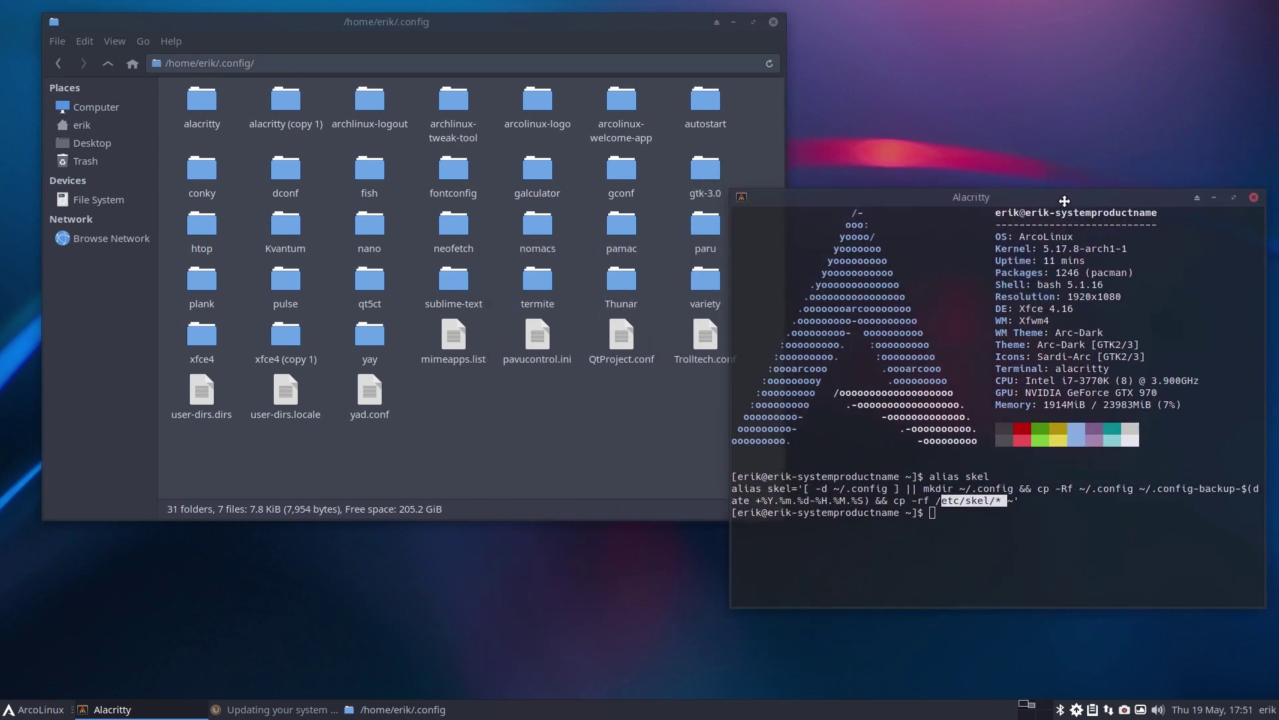
left_click(114, 202)
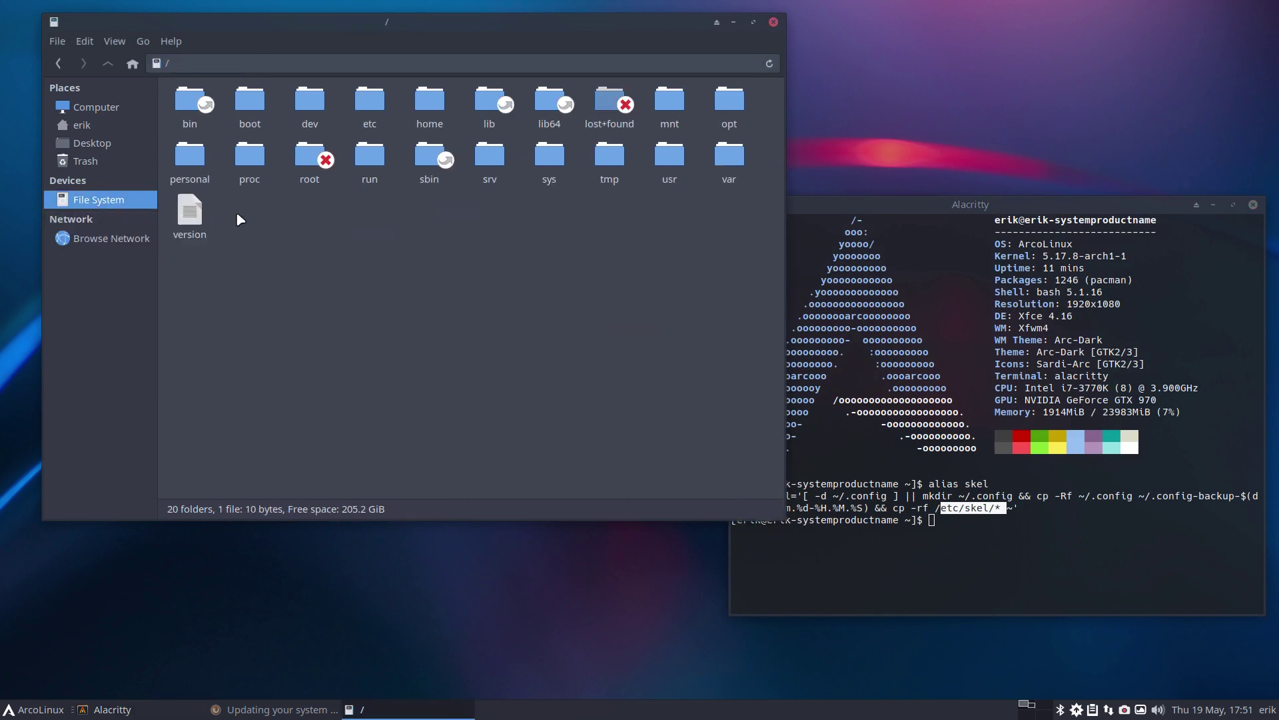
double_click(369, 102)
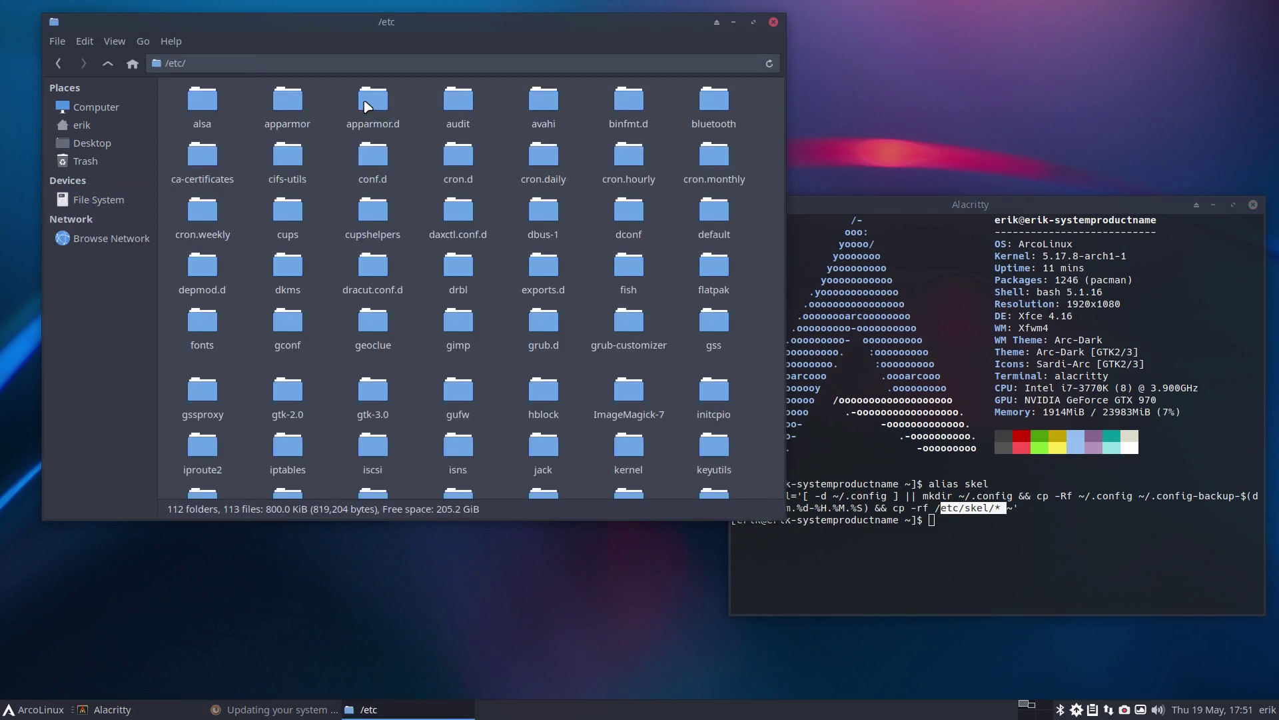
type("skr")
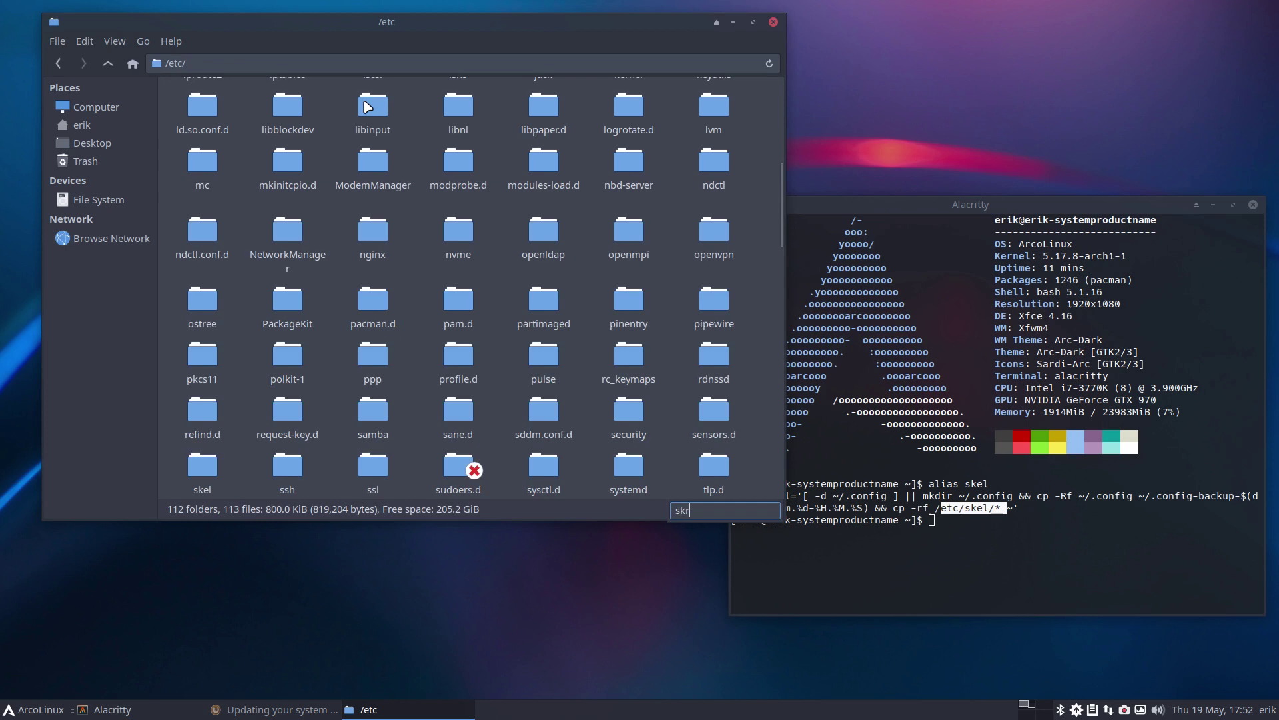
key("BackSpace")
type("el")
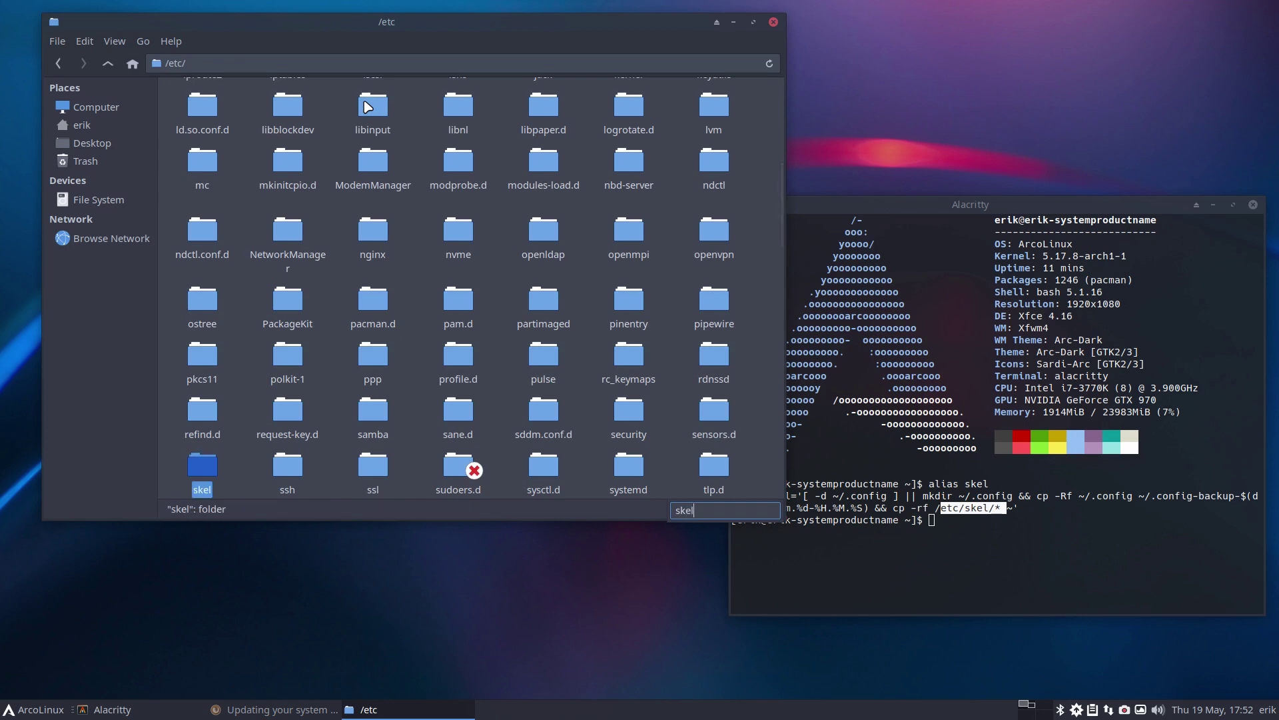
key("Return")
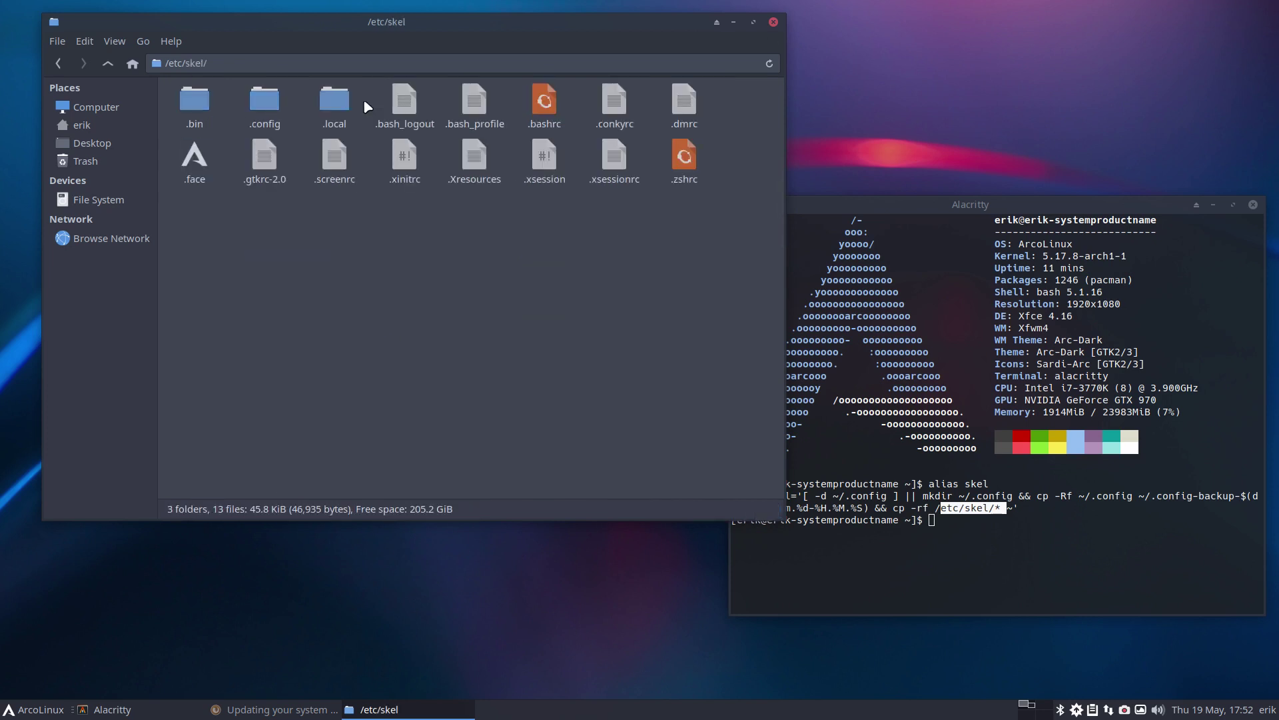
- Select all the /etc/skel items, then clear the selection and select .bashrc
left_click_drag(185, 234, 719, 105)
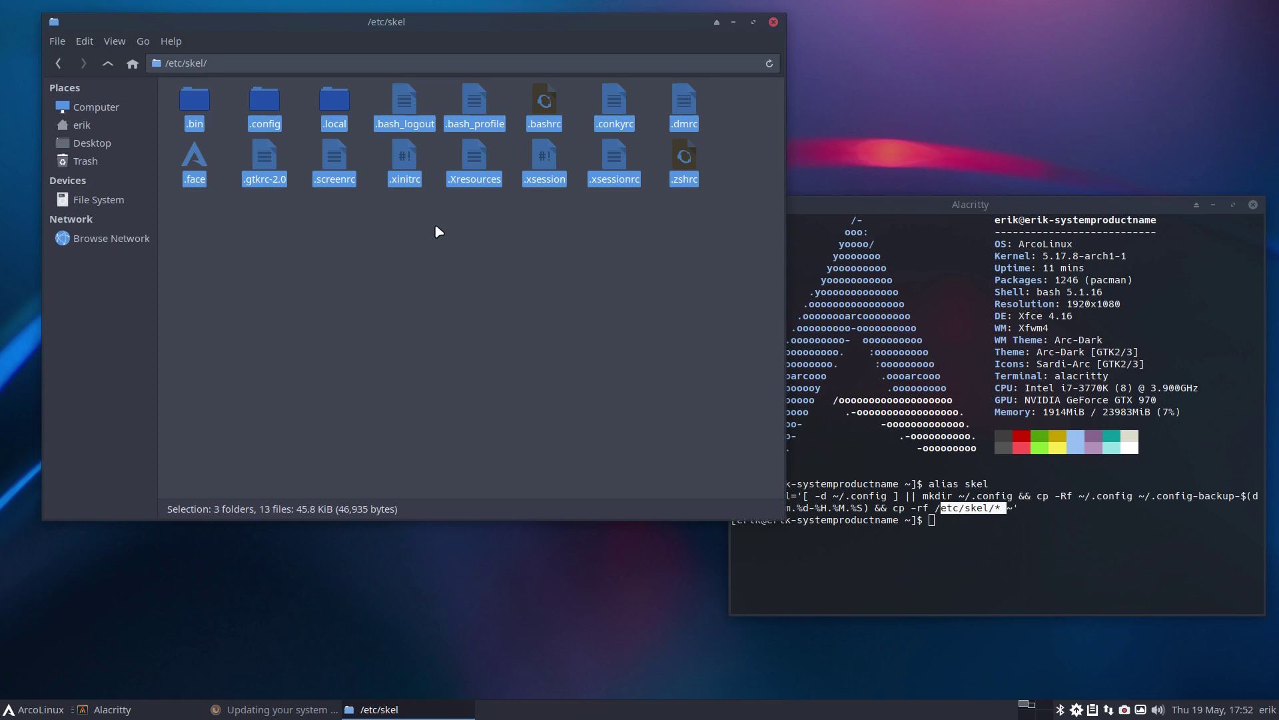
left_click_drag(178, 289, 717, 81)
left_click(573, 308)
left_click(541, 108)
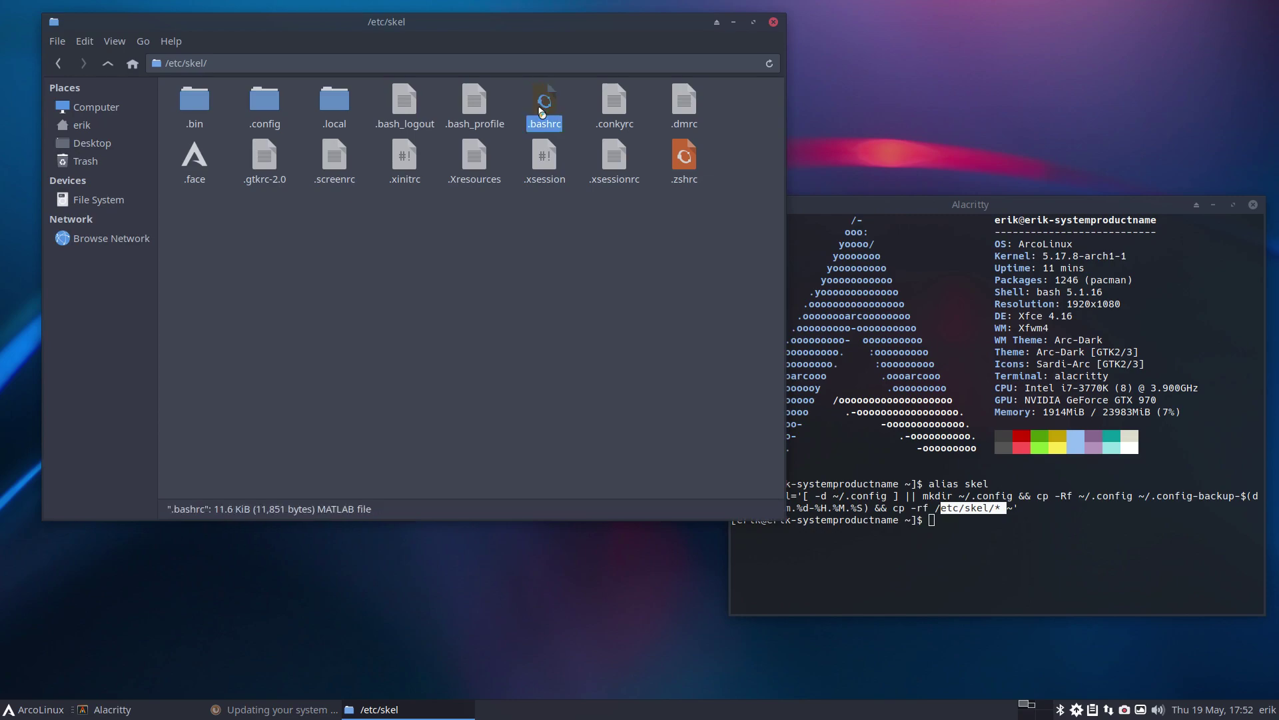
double_click(541, 108)
scroll(318, 493, "down", 15)
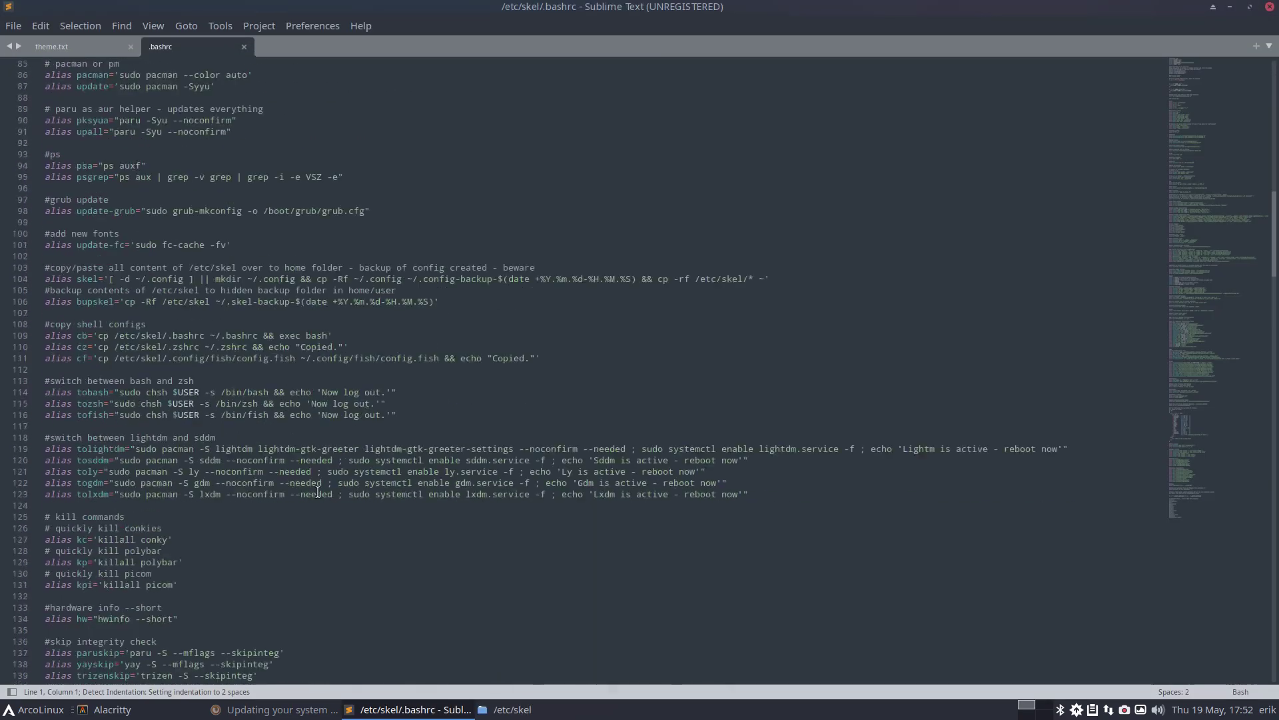
scroll(318, 494, "down", 20)
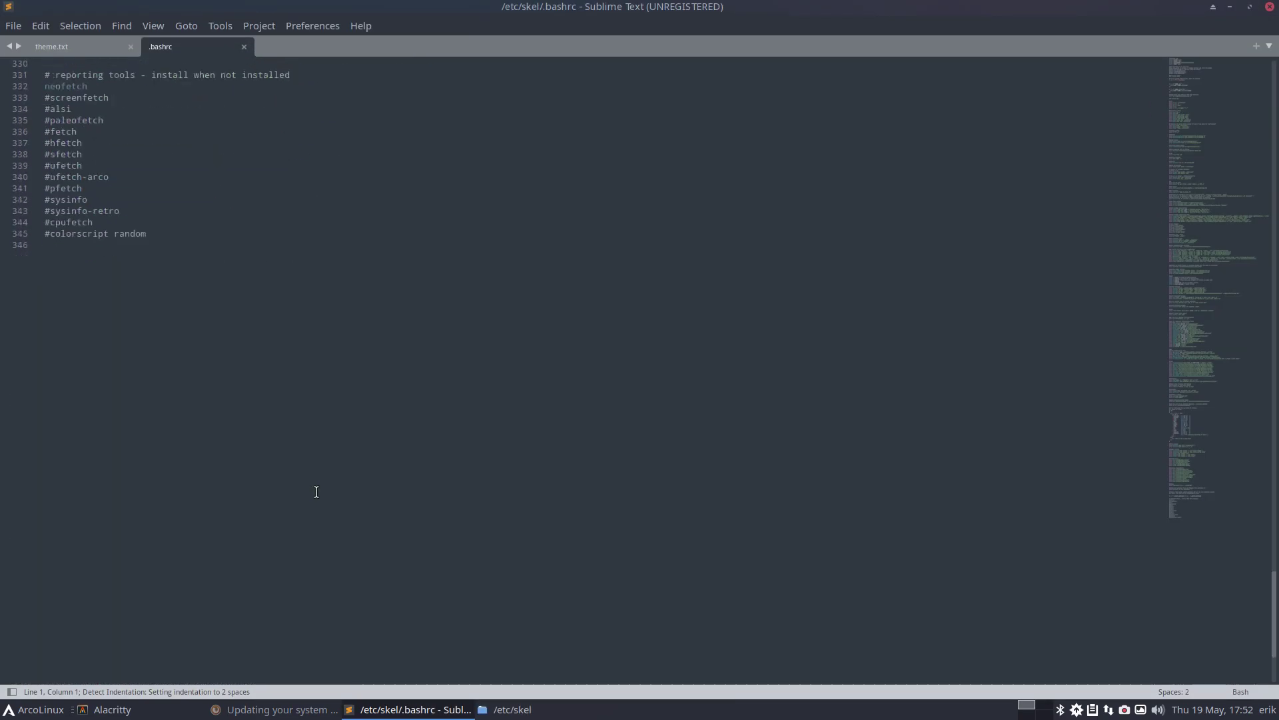
scroll(317, 492, "up", 20)
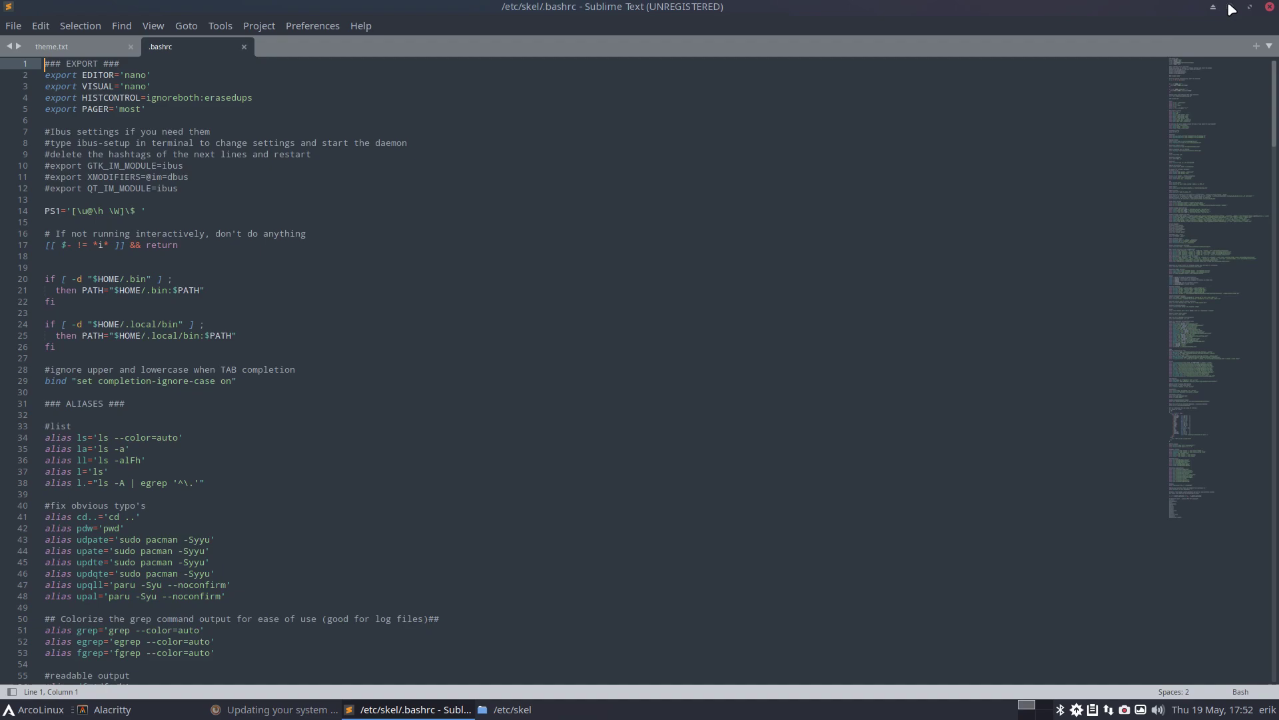
scroll(530, 399, "down", 20)
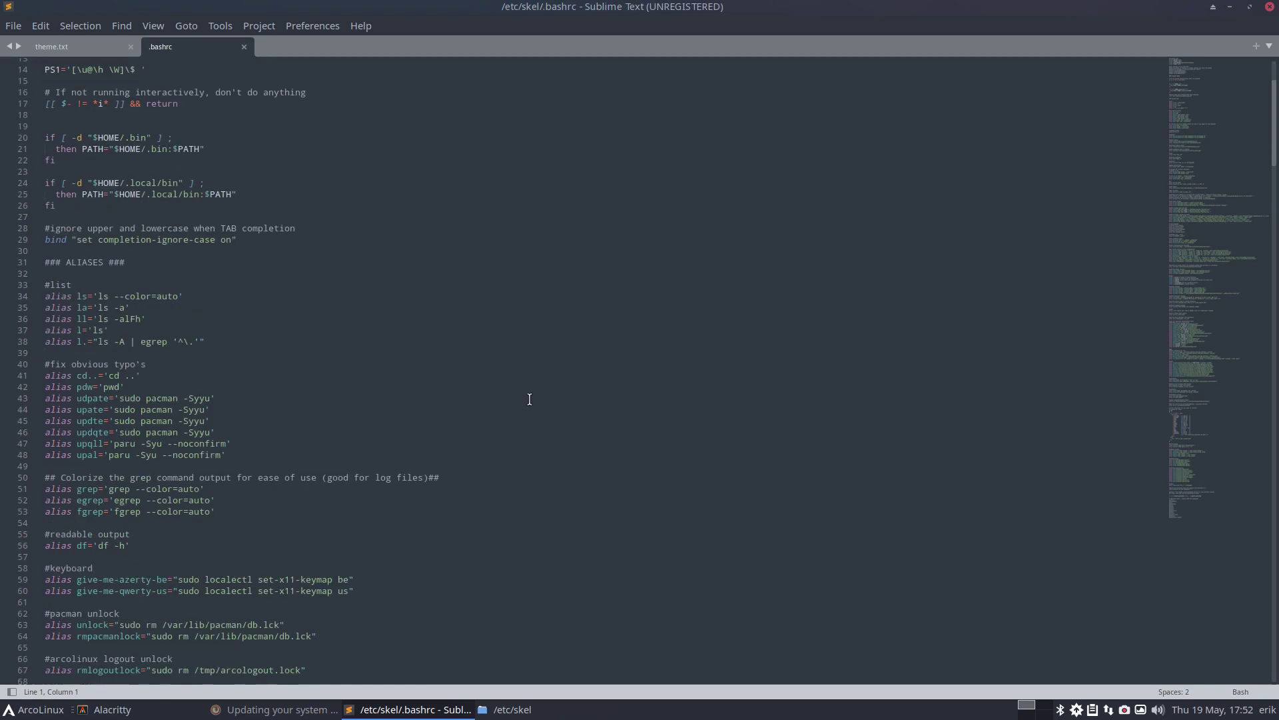
scroll(530, 399, "down", 20)
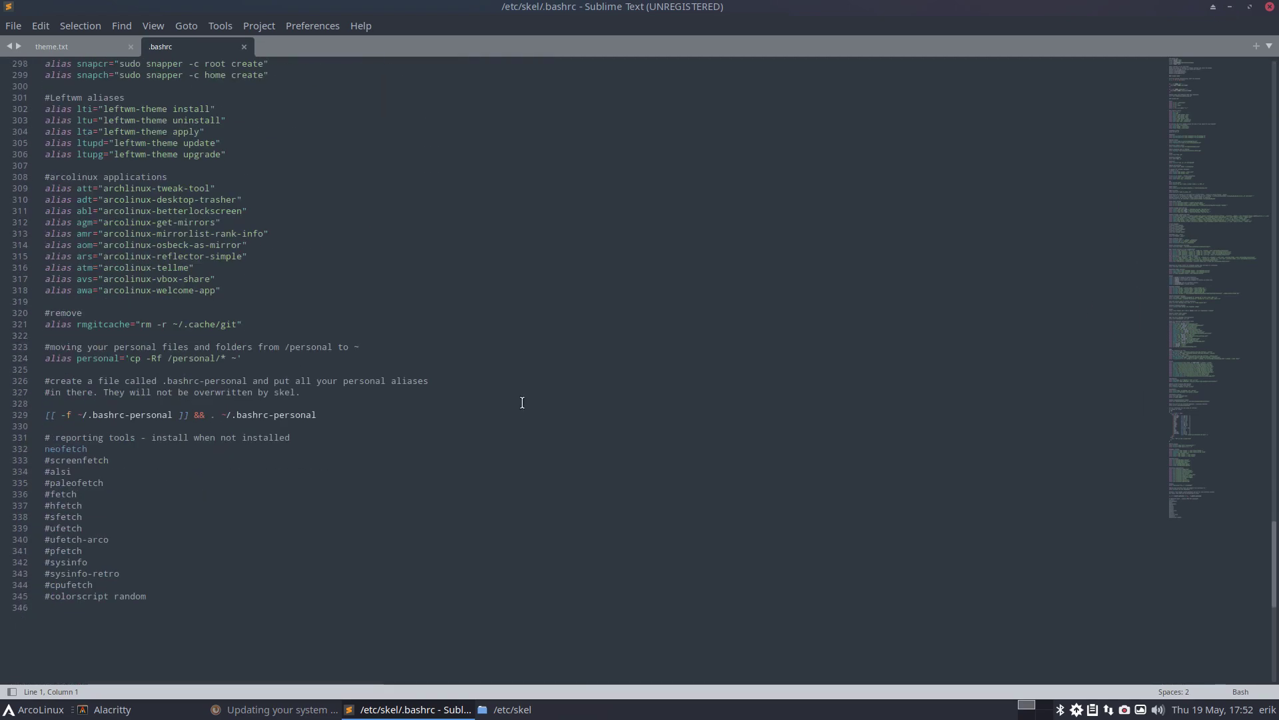
left_click_drag(329, 414, 46, 415)
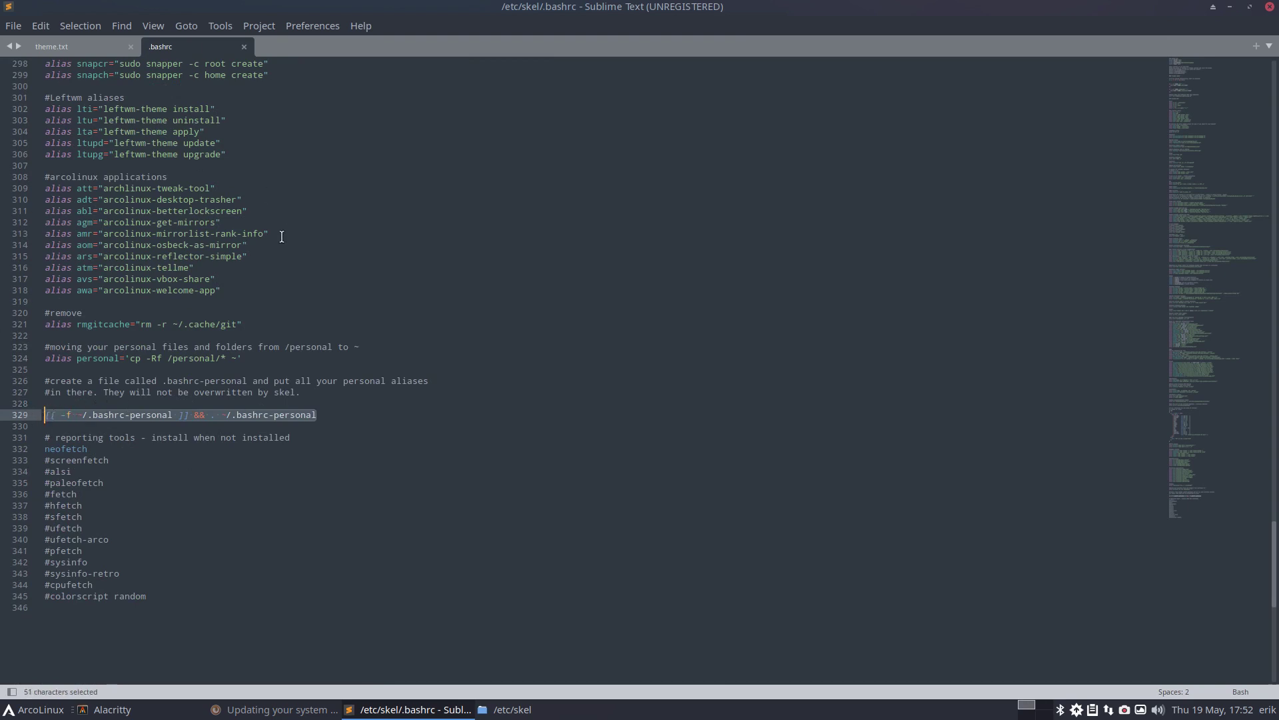
left_click_drag(320, 415, 221, 415)
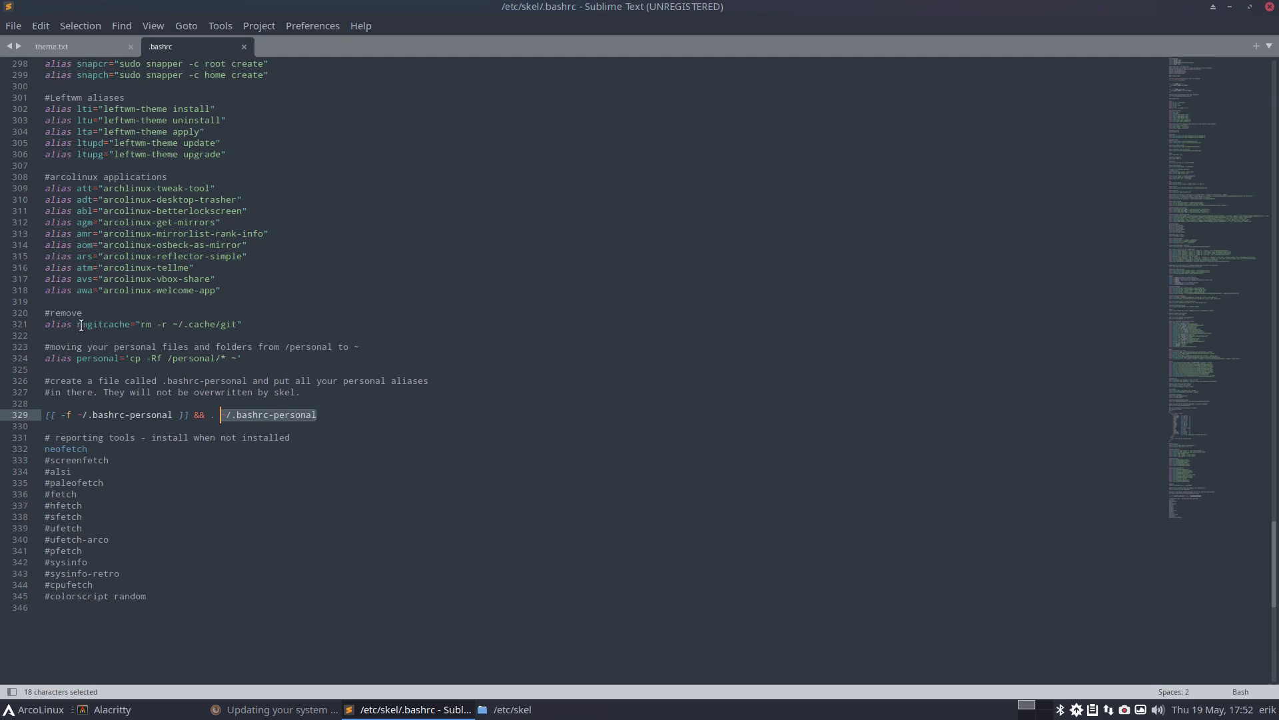
left_click_drag(76, 233, 94, 233)
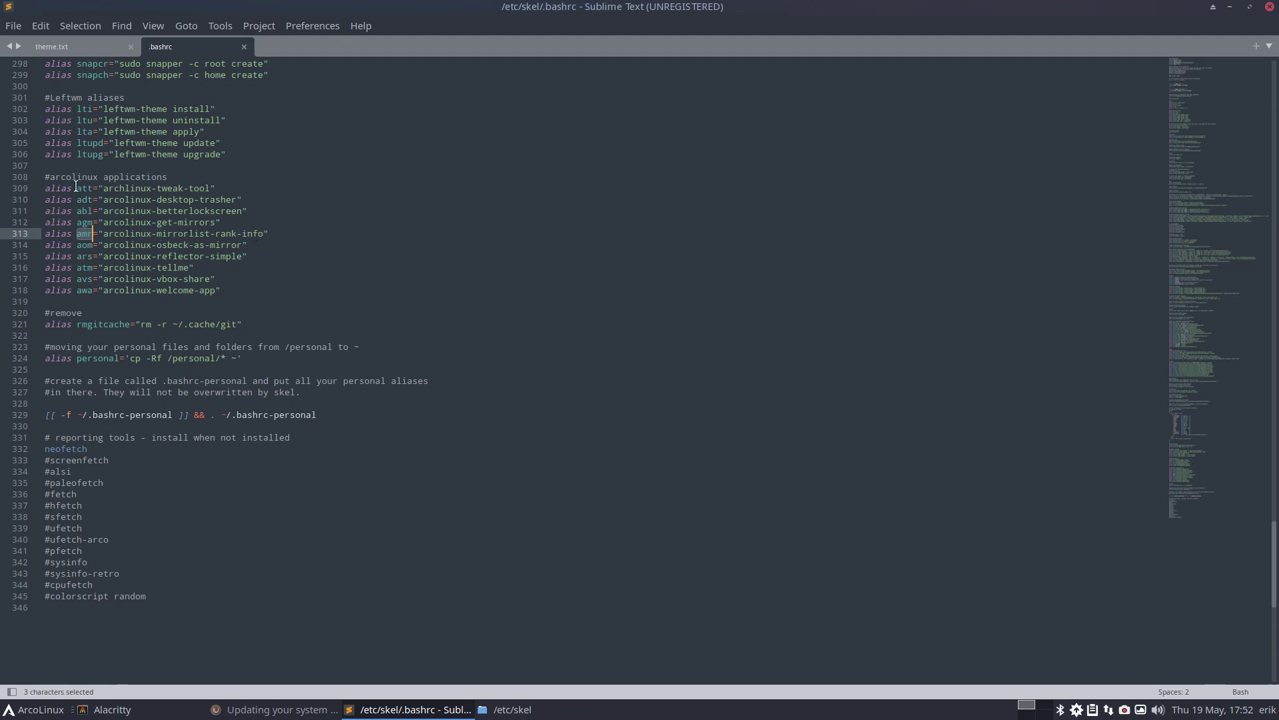
mouse_move(96, 189)
double_click(123, 189)
type("archlinux")
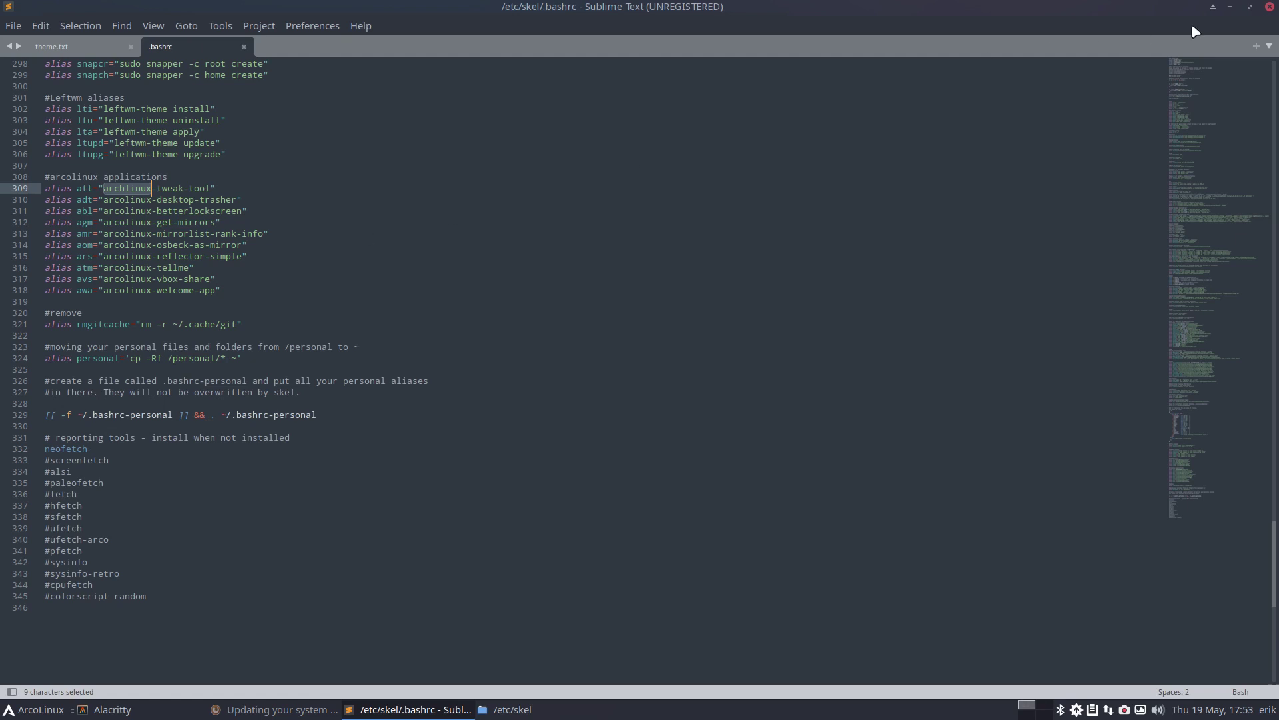
- Close the text editor, open and close MenuLibre via Edit Applications, then right-click the menu button again
left_click(1270, 7)
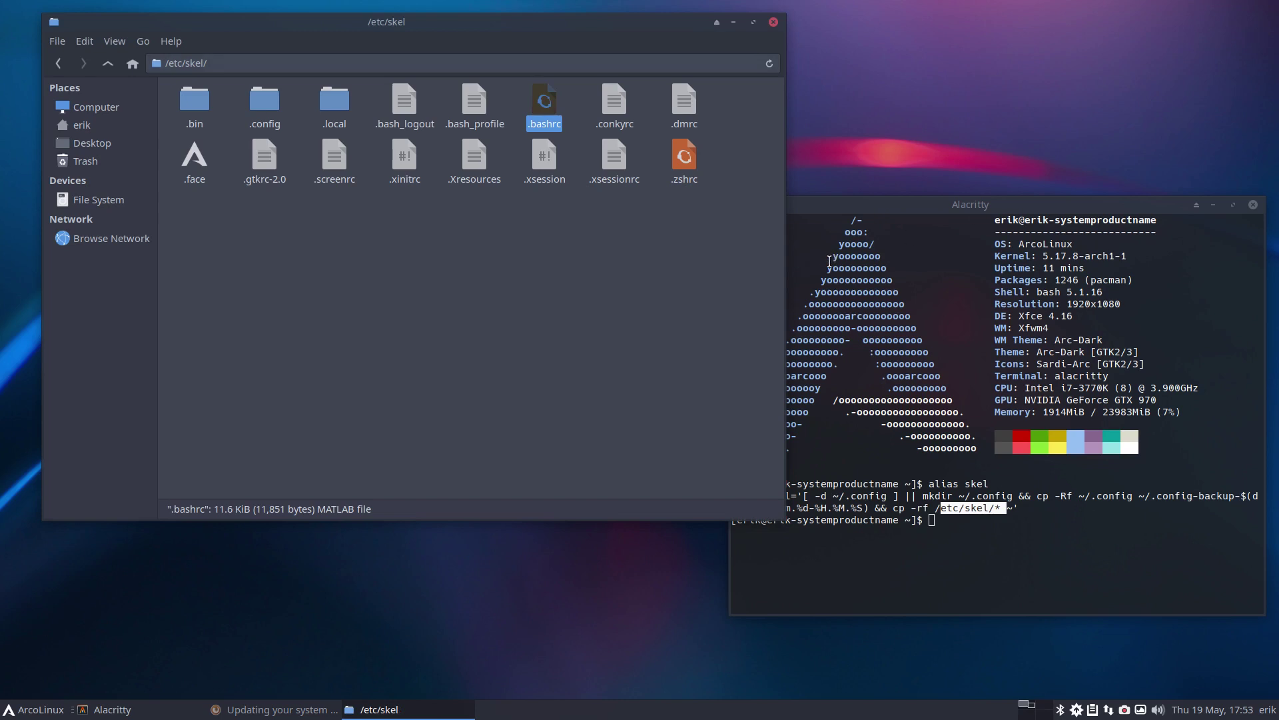
left_click(53, 710)
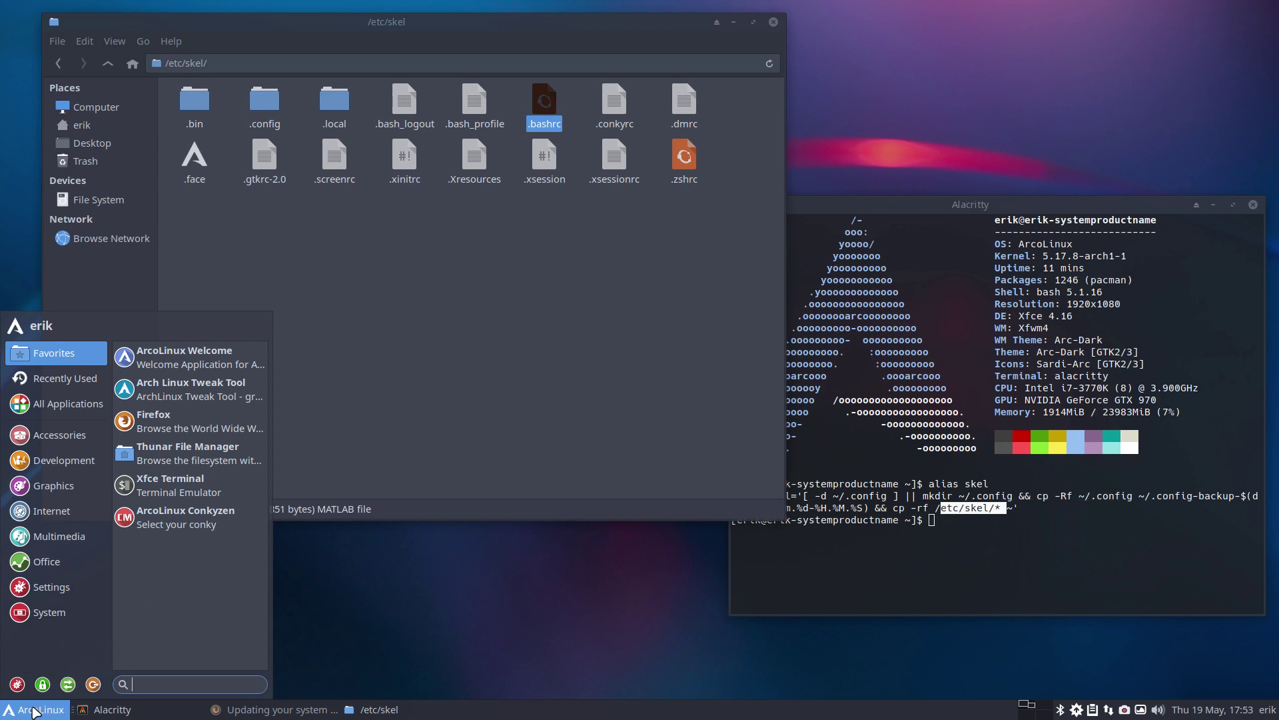
right_click(33, 712)
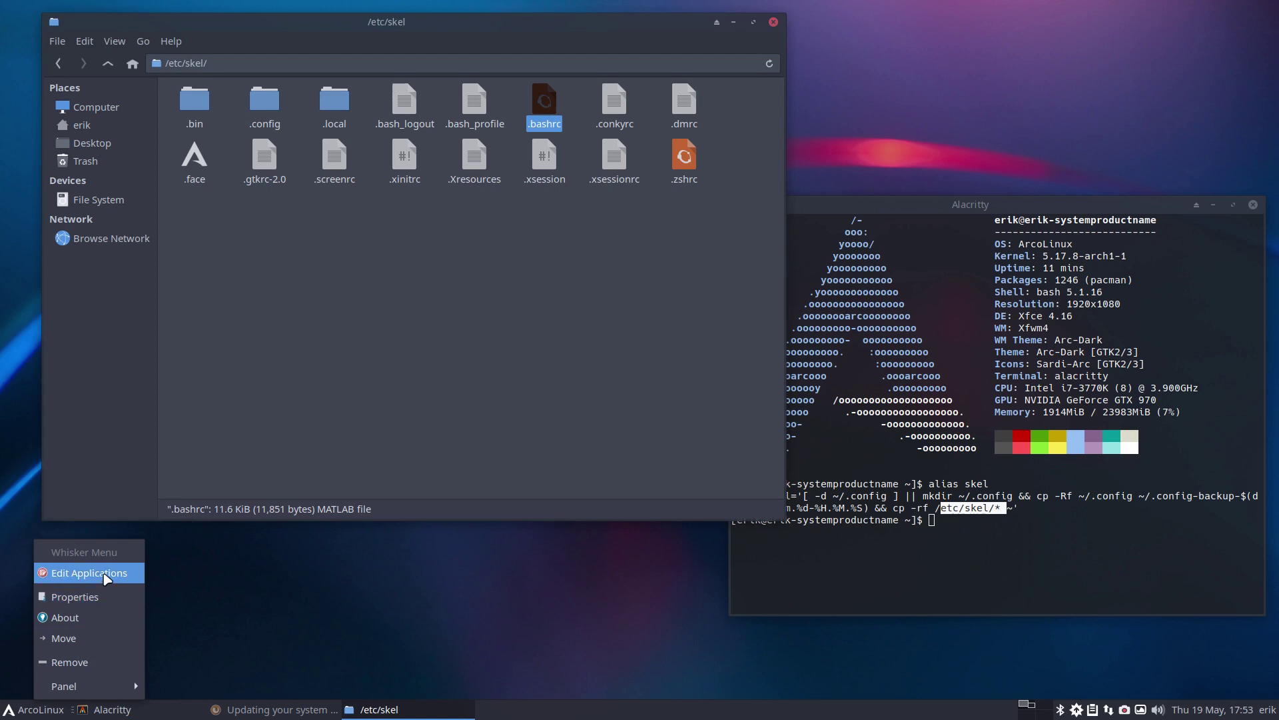
left_click(105, 575)
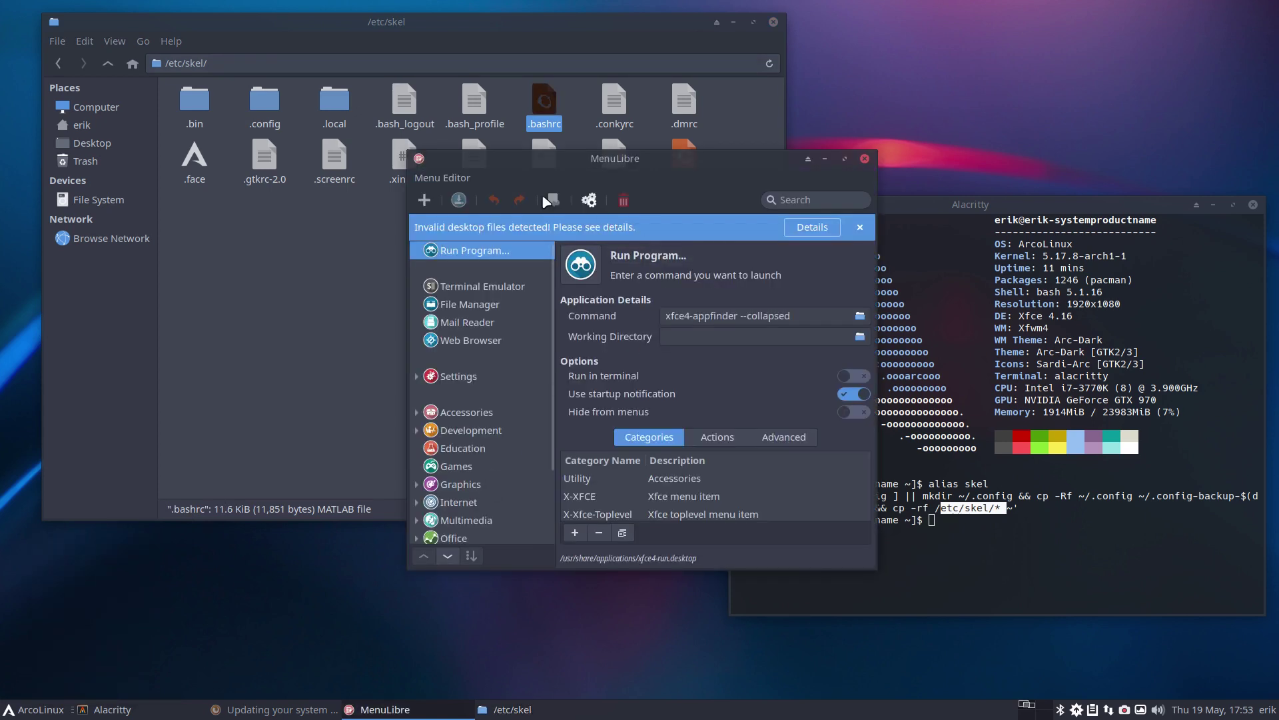
left_click(864, 158)
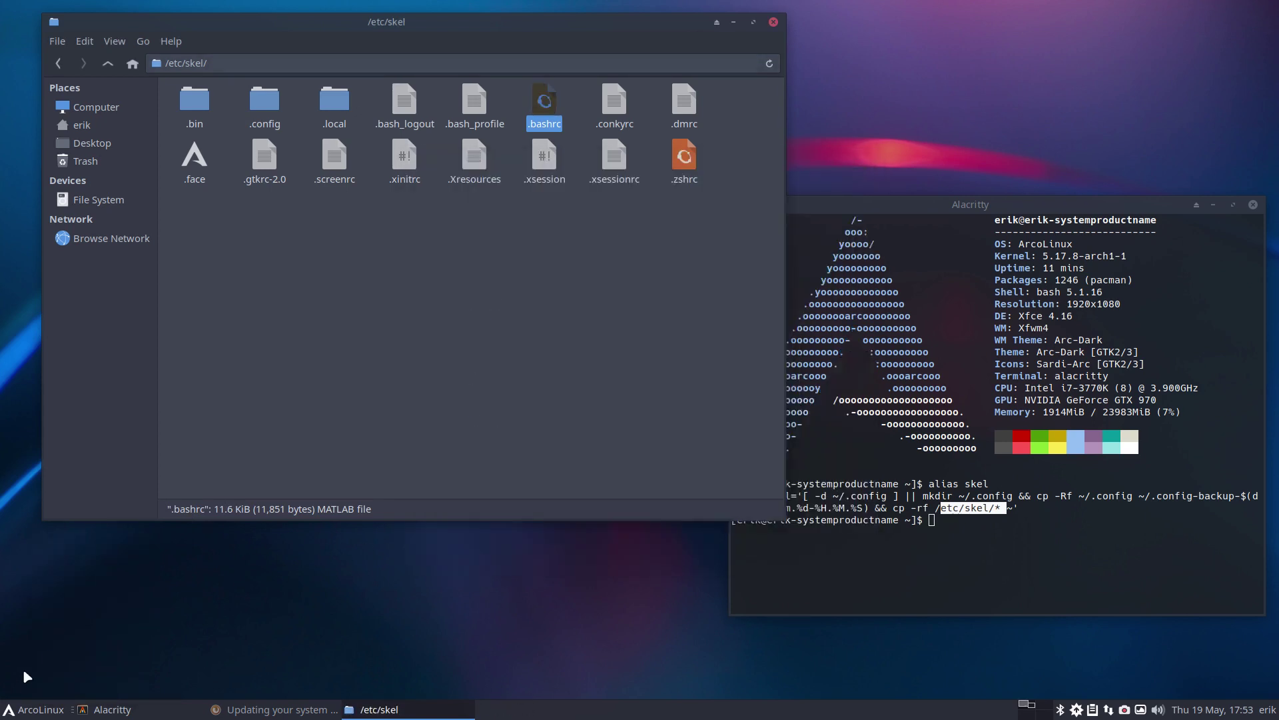
right_click(30, 710)
- In Whisker Menu properties, confirm the Lock Screen command is archlinux-logout, then close them
left_click(73, 597)
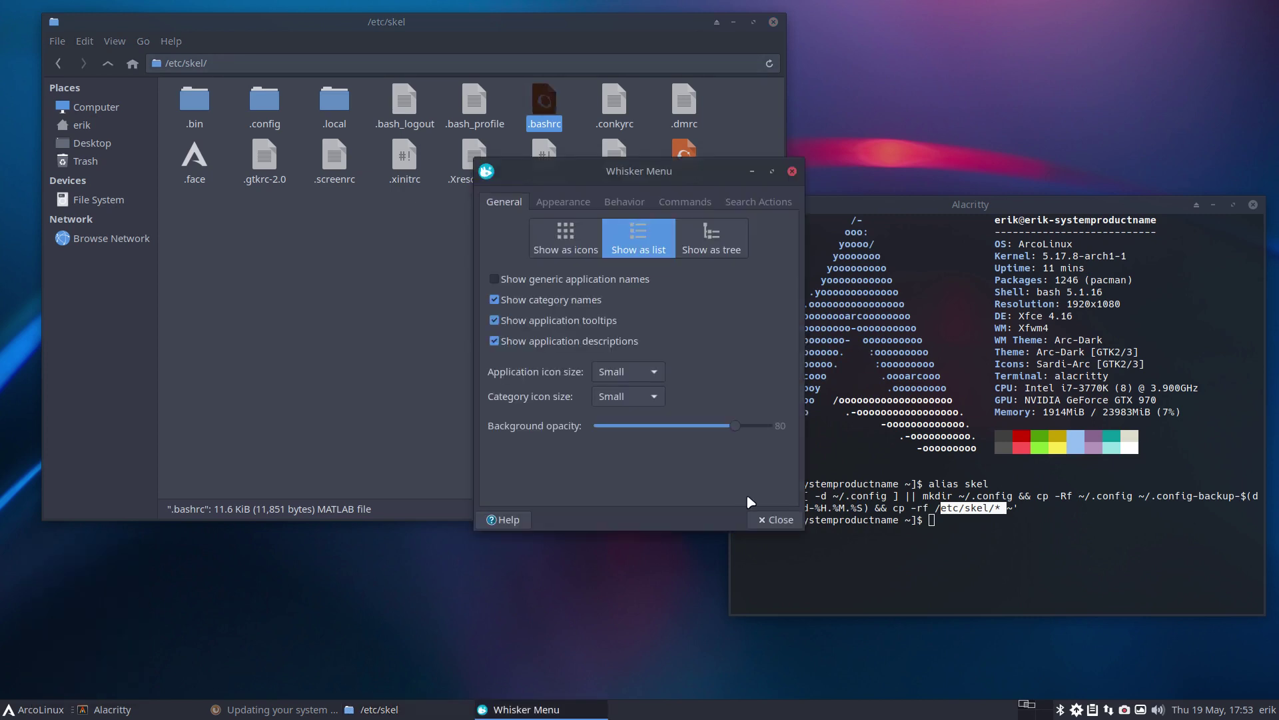
left_click(686, 201)
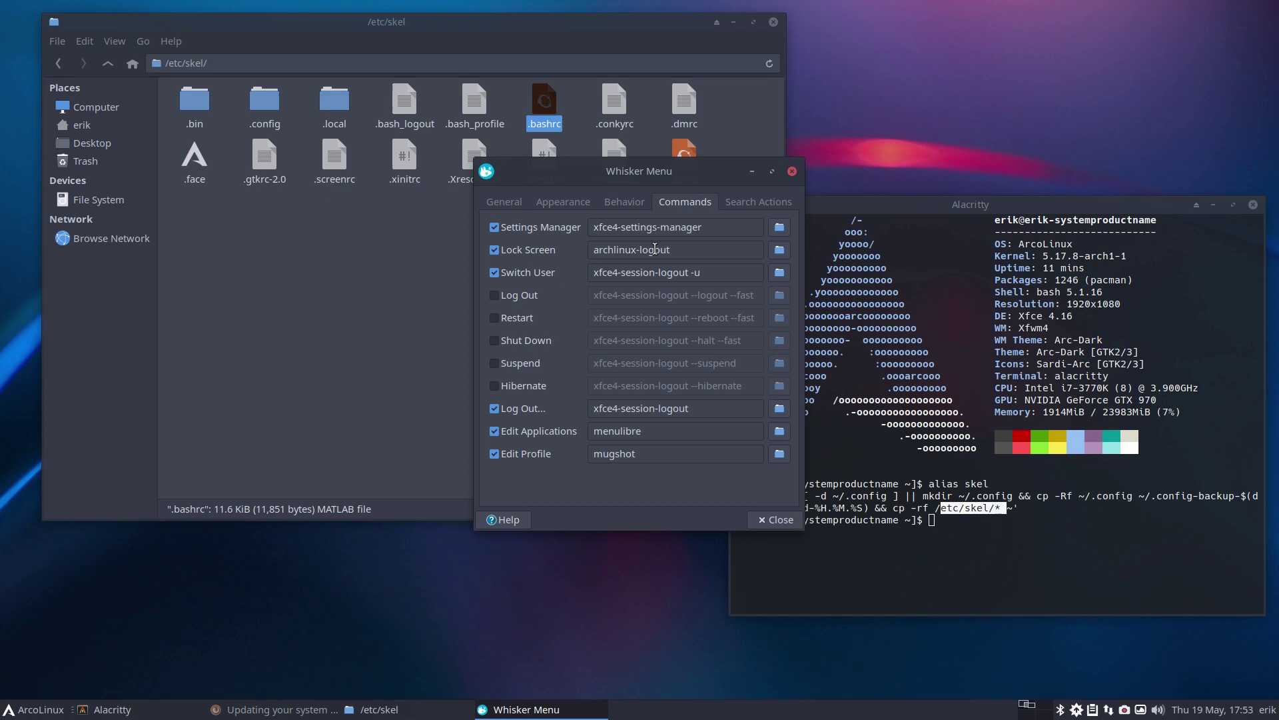
left_click(793, 171)
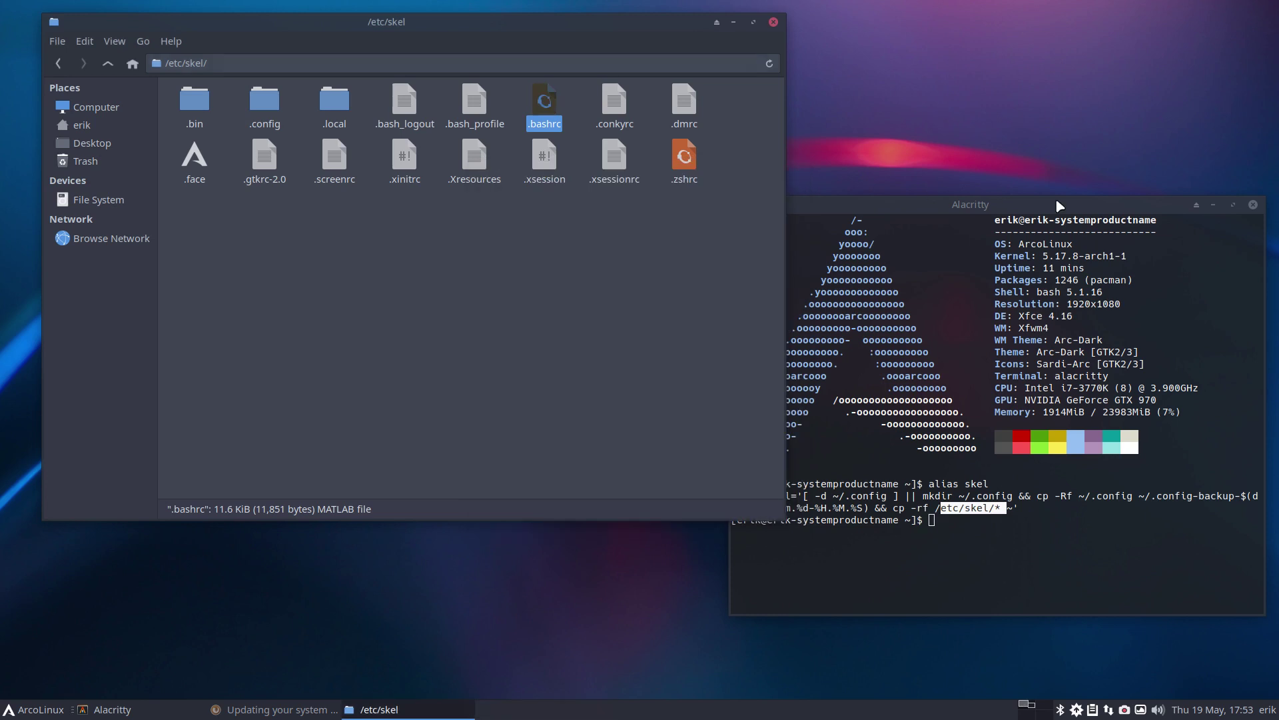
- Close the Alacritty and Thunar windows, leaving the empty desktop
left_click(1254, 205)
left_click(773, 22)
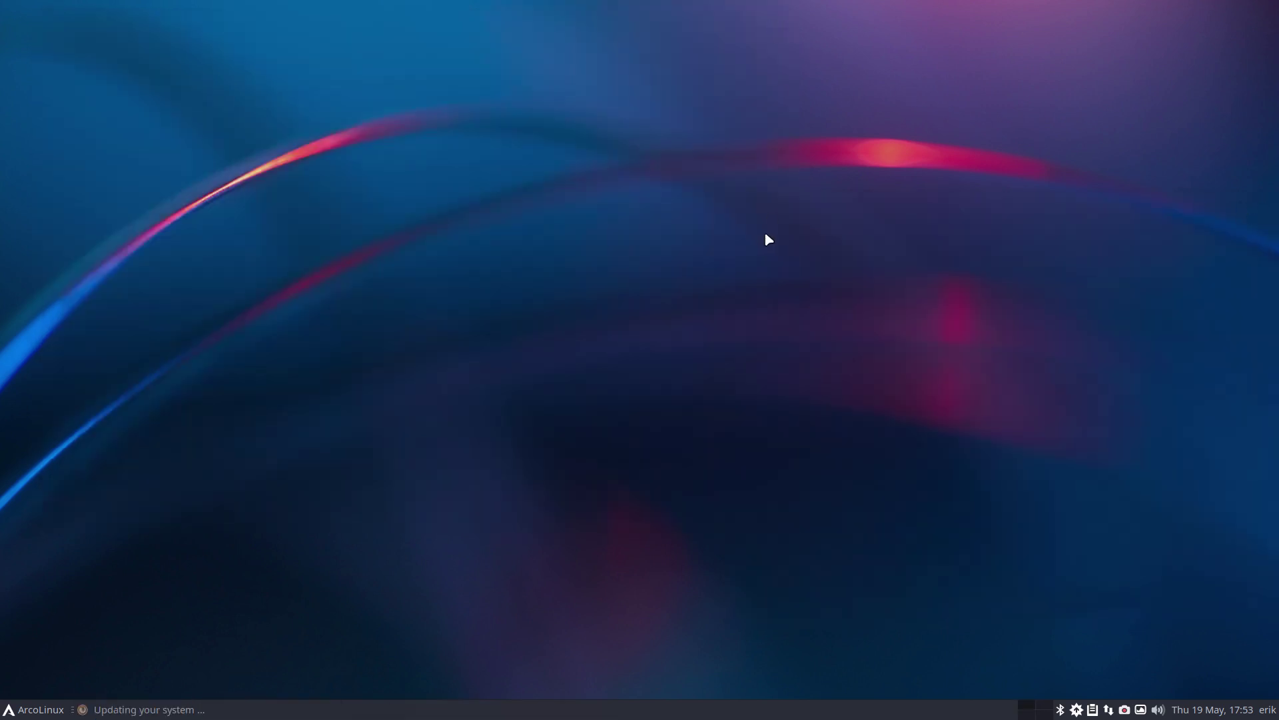